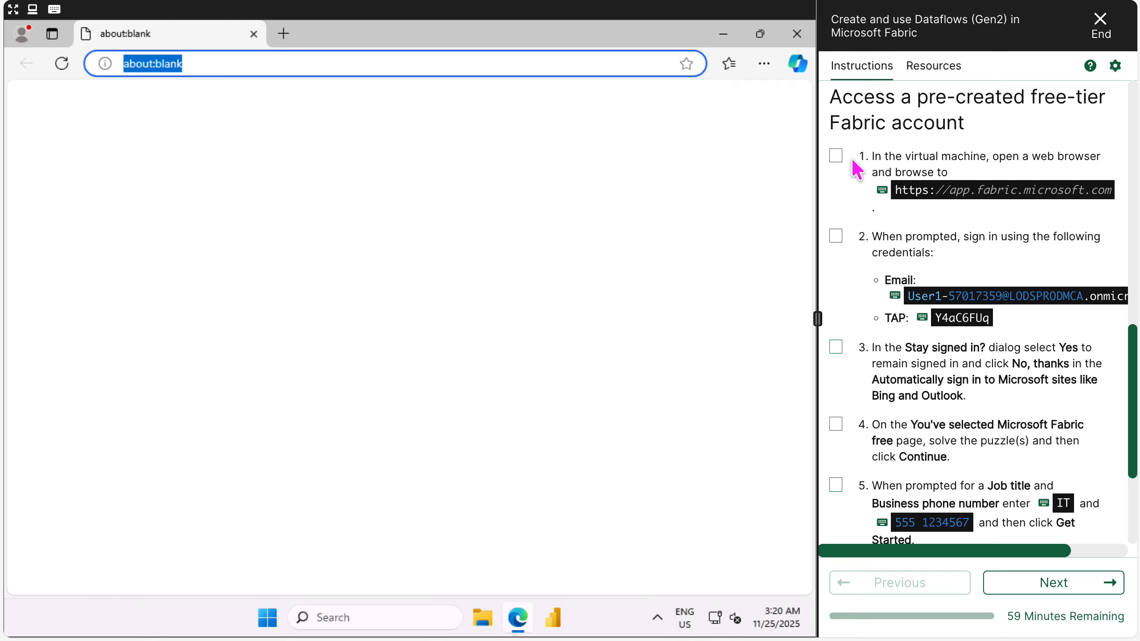
# Go to app.fabric.microsoft.com and submit the lab account email
pyautogui.click(882, 190)
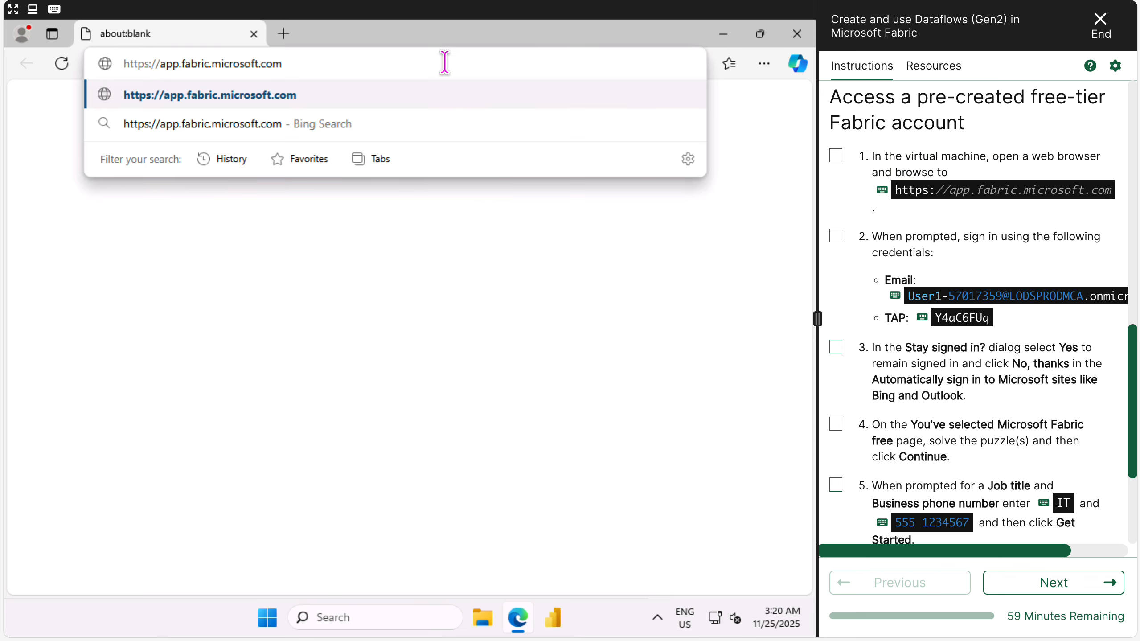
pyautogui.press('Return')
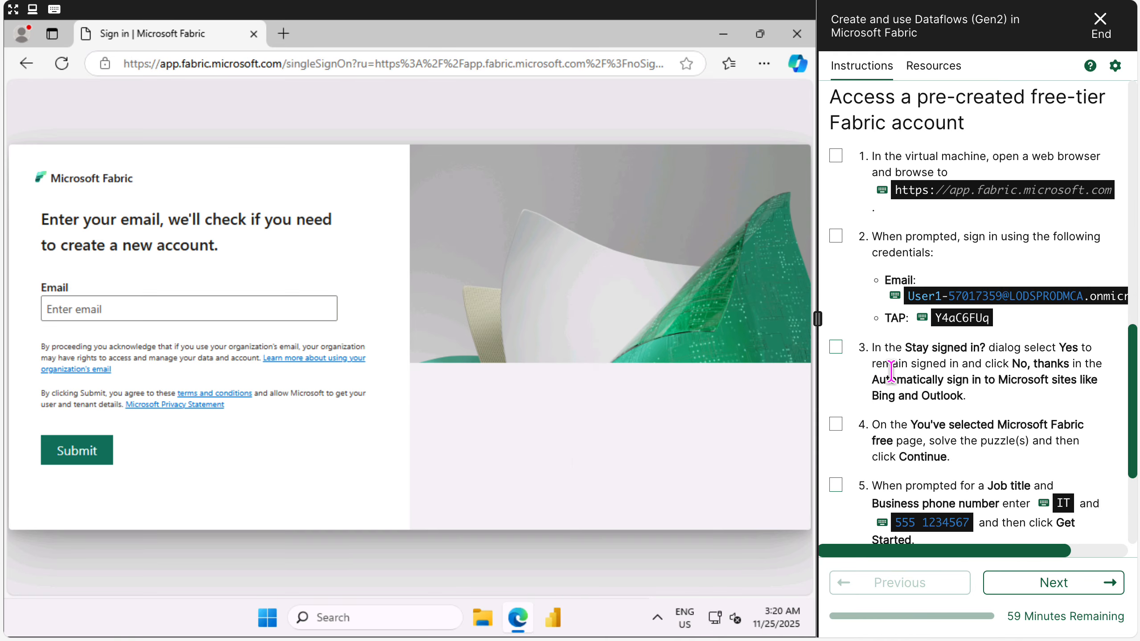
pyautogui.scroll(-1, 891, 371)
pyautogui.click(254, 307)
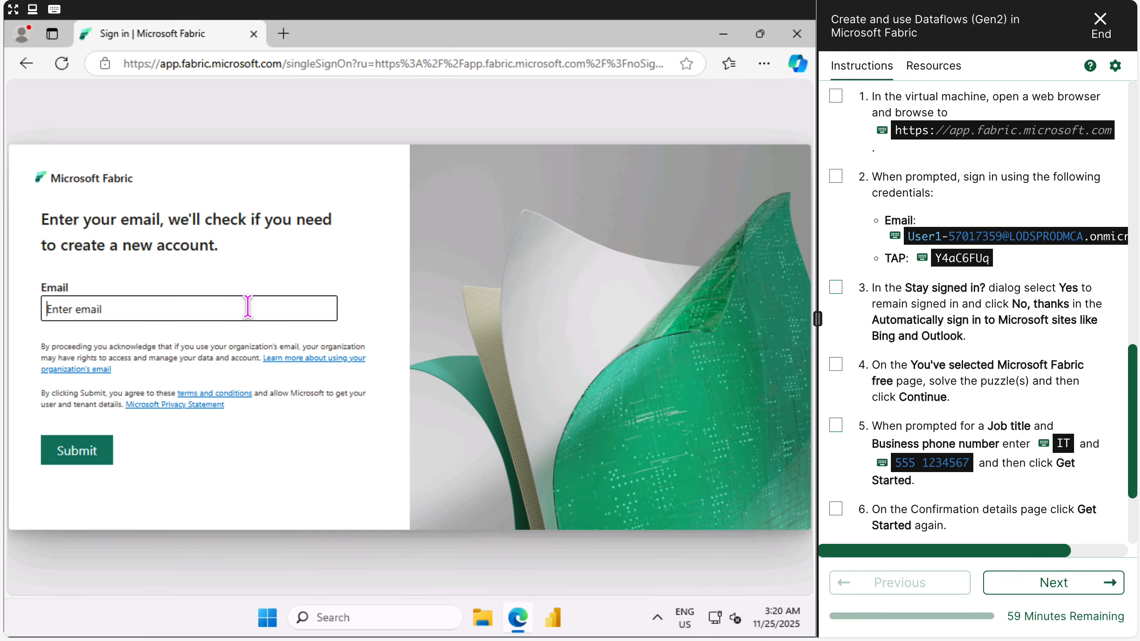
pyautogui.moveTo(887, 219); pyautogui.dragTo(931, 229)
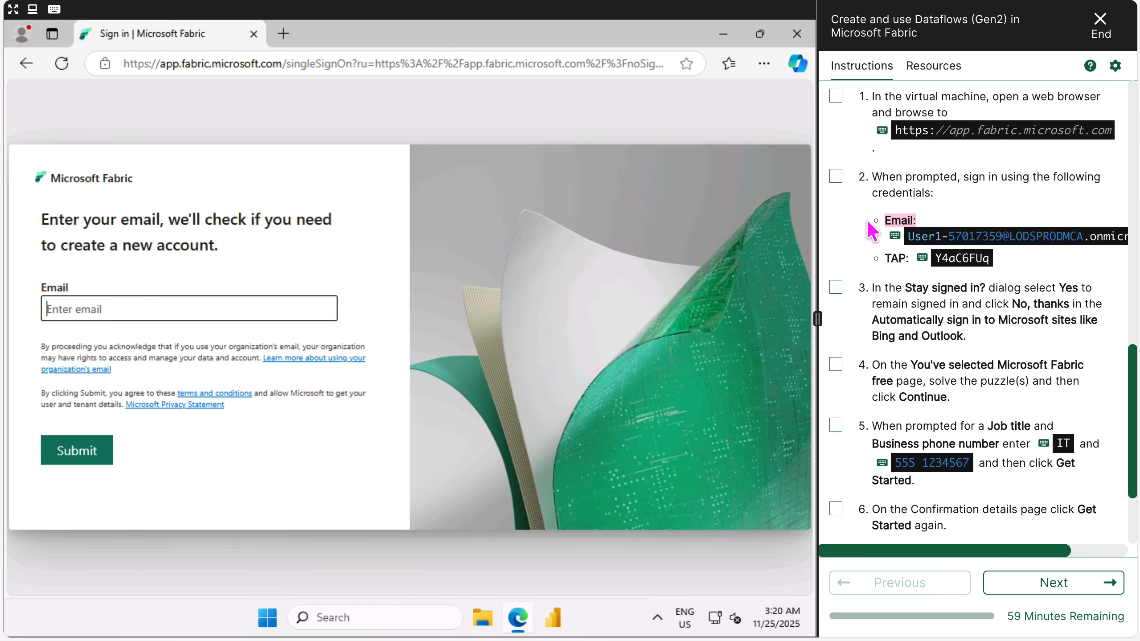
pyautogui.click(205, 314)
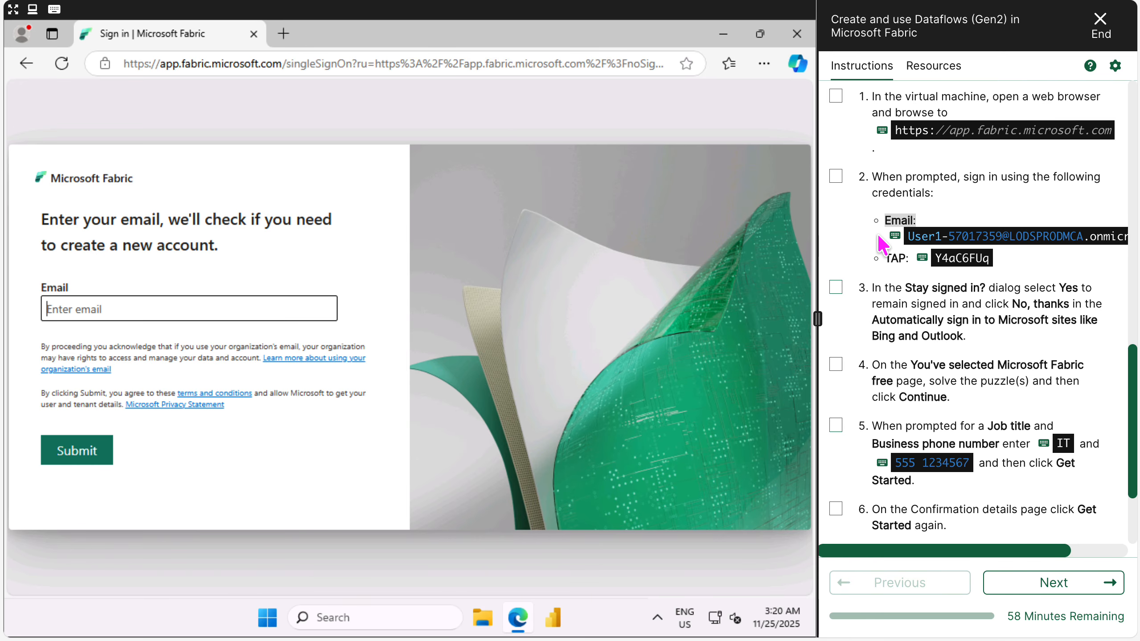
pyautogui.click(895, 237)
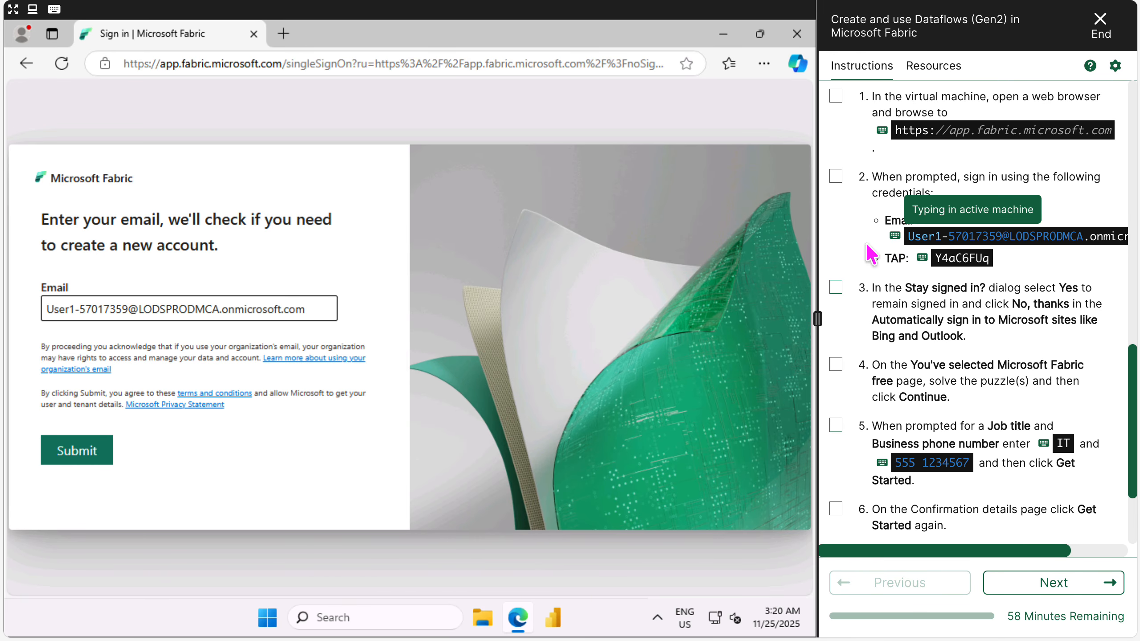
pyautogui.click(91, 450)
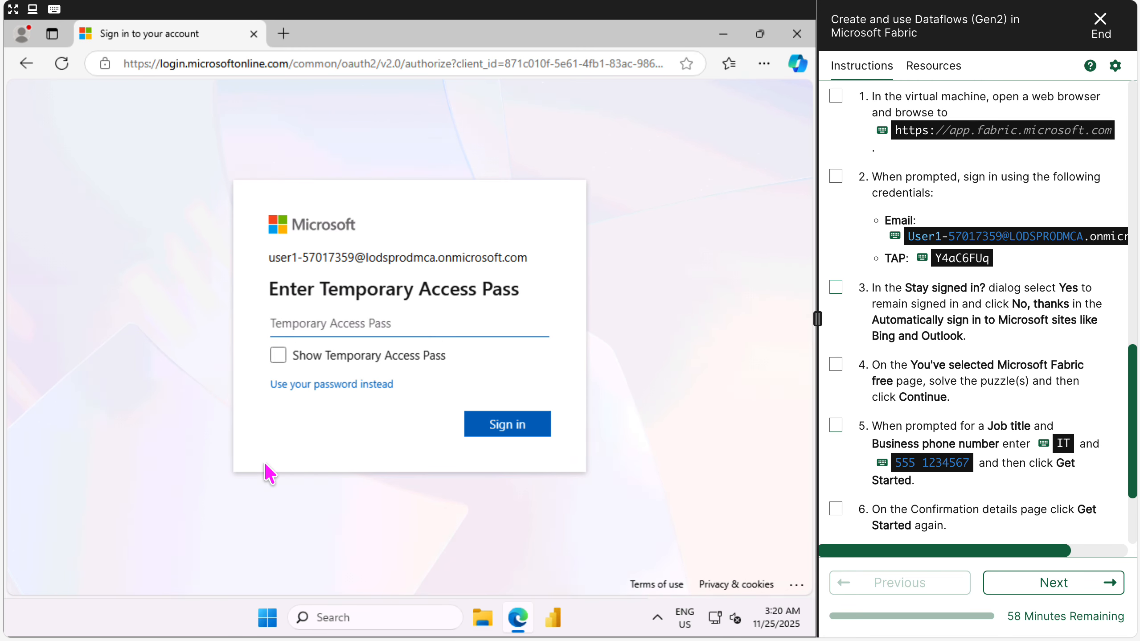
# Sign in with the temporary access pass and choose to stay signed in
pyautogui.click(923, 259)
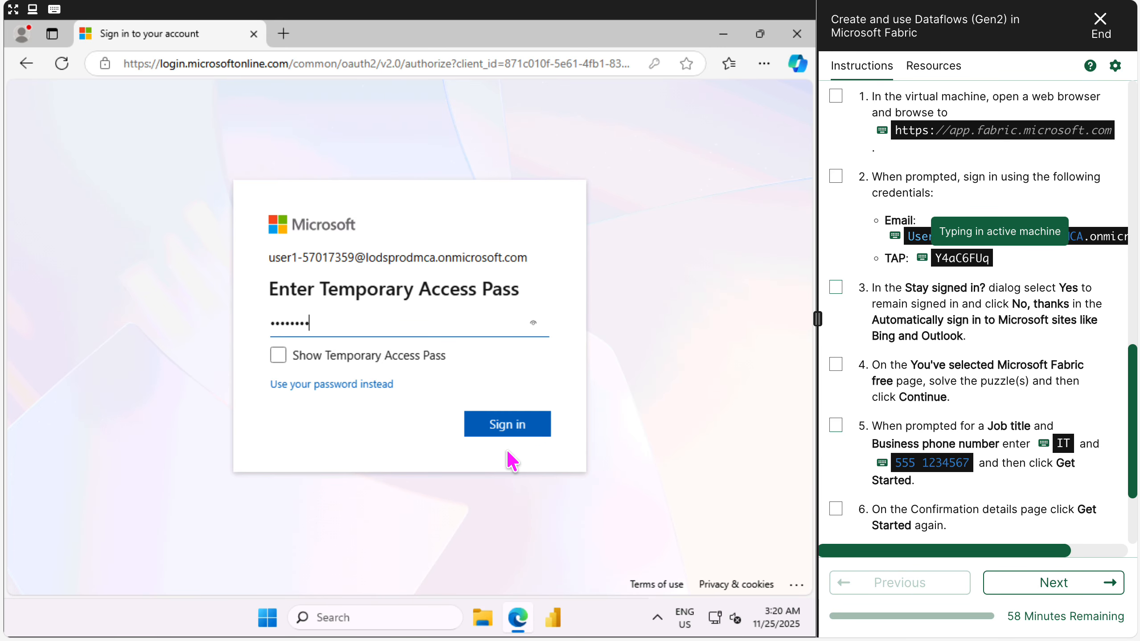
pyautogui.click(513, 428)
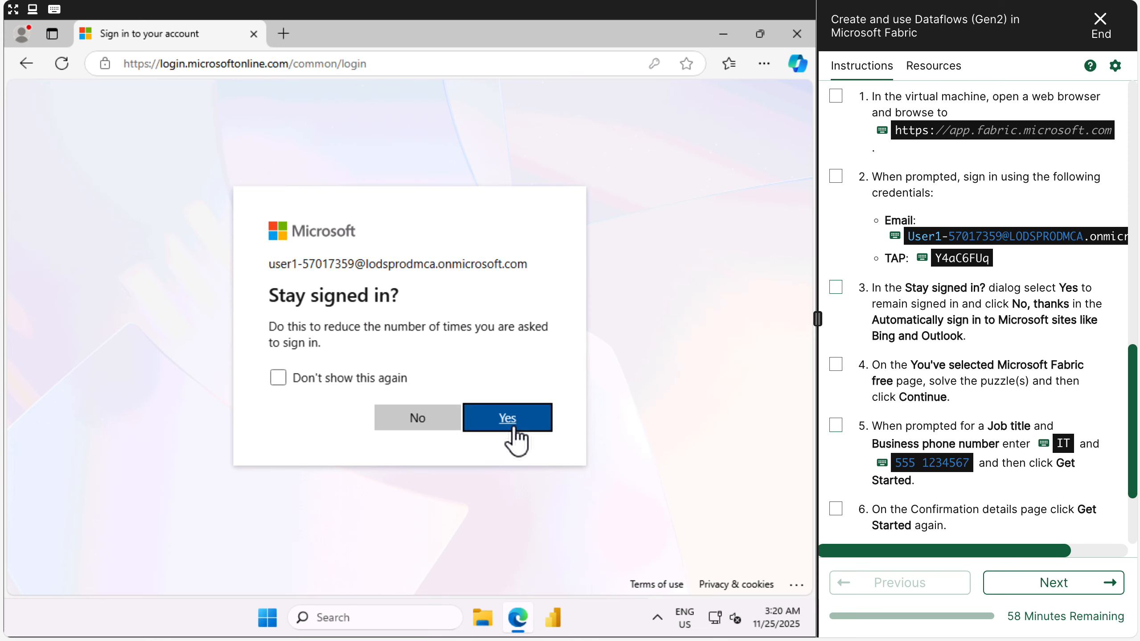
pyautogui.click(513, 428)
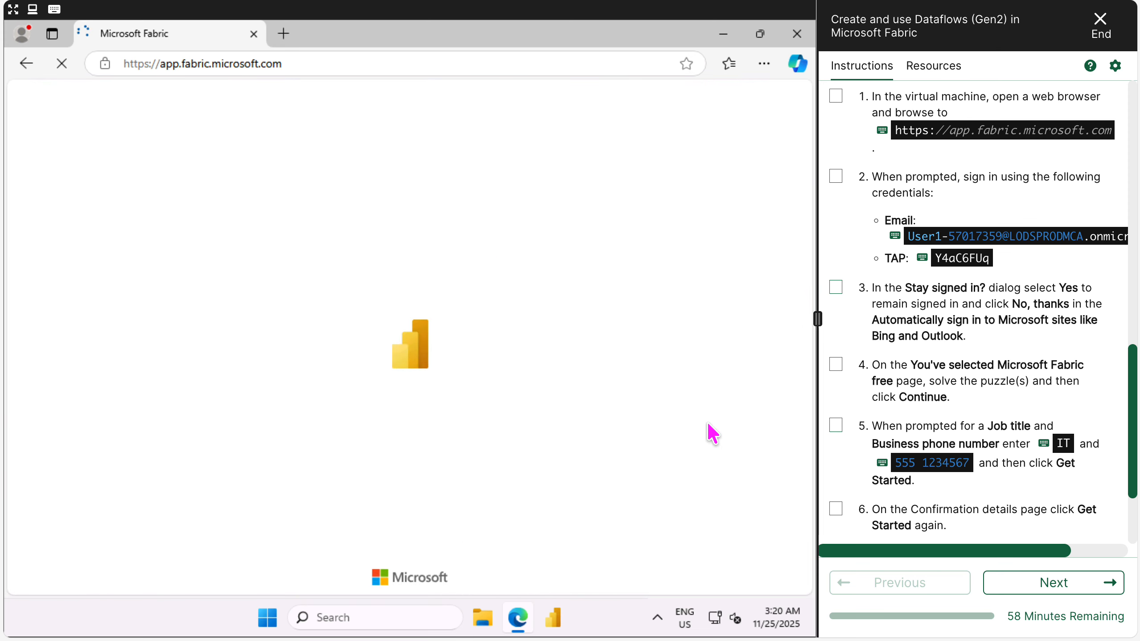
# Mark lab steps 1–3 complete and confirm skipping ahead
pyautogui.click(835, 286)
pyautogui.click(744, 110)
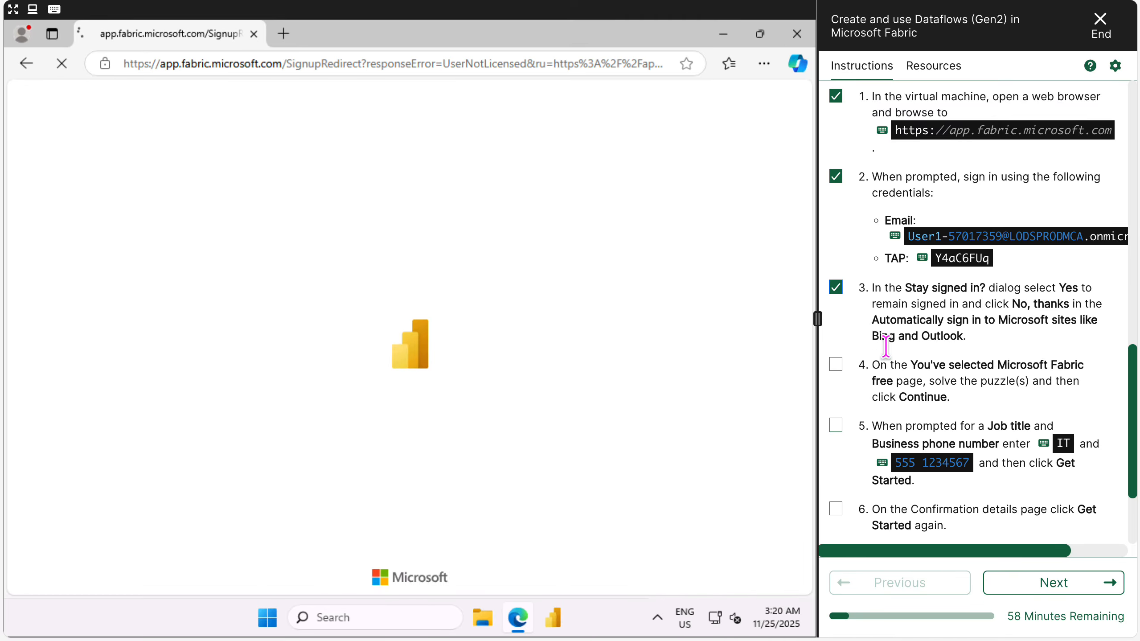
pyautogui.scroll(-3, 908, 364)
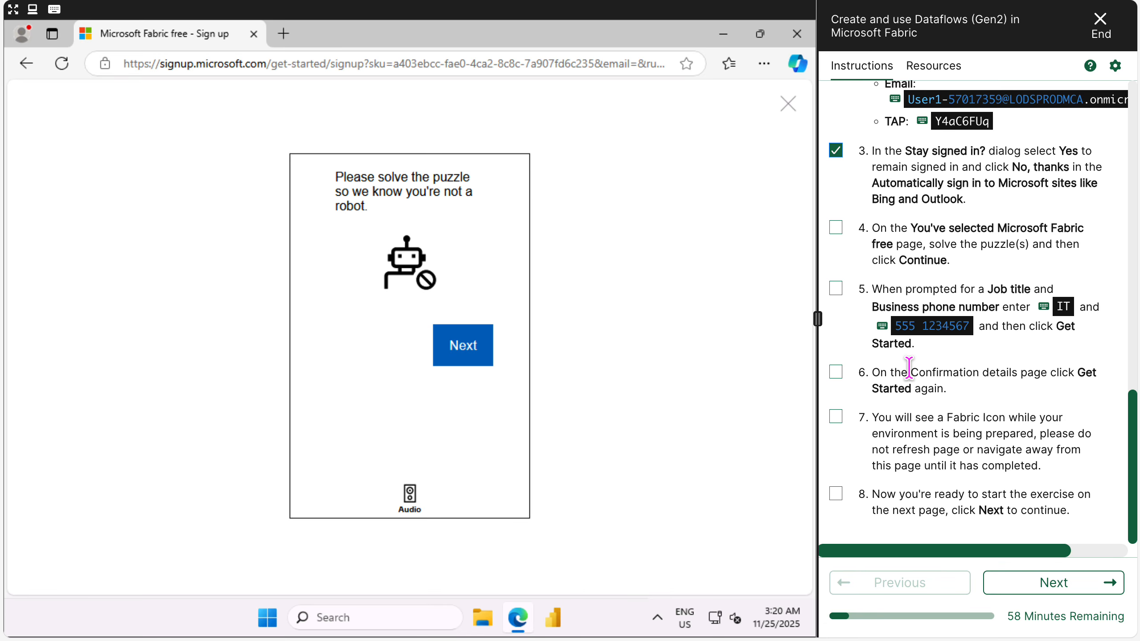
# Solve the robot-check puzzle by rotating the animal to match, then submit
pyautogui.click(466, 348)
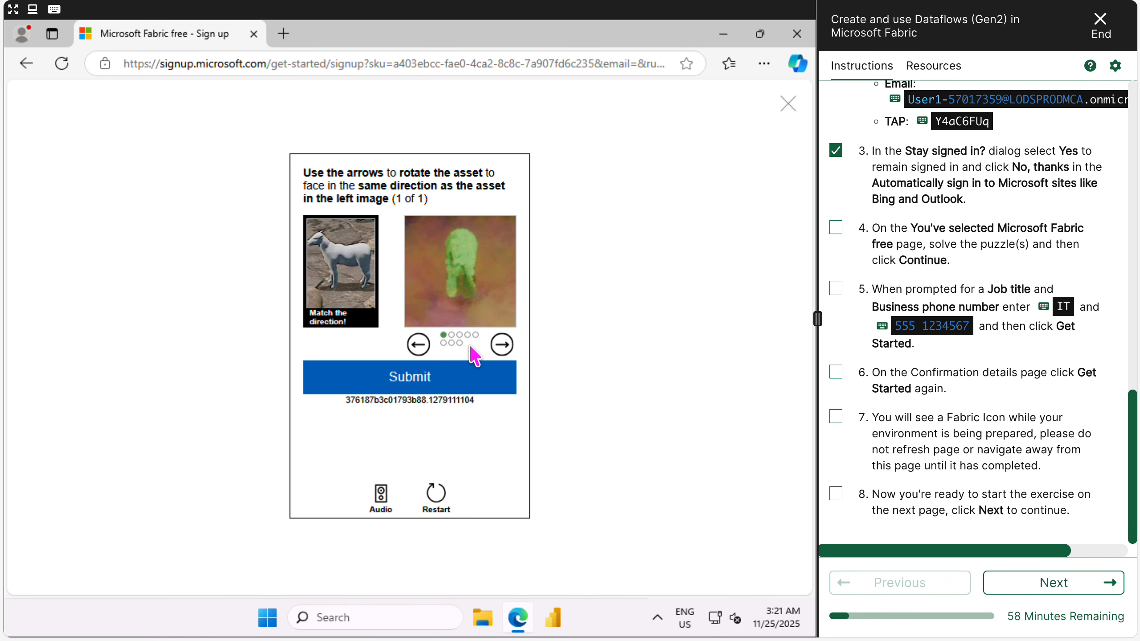
pyautogui.click(501, 344)
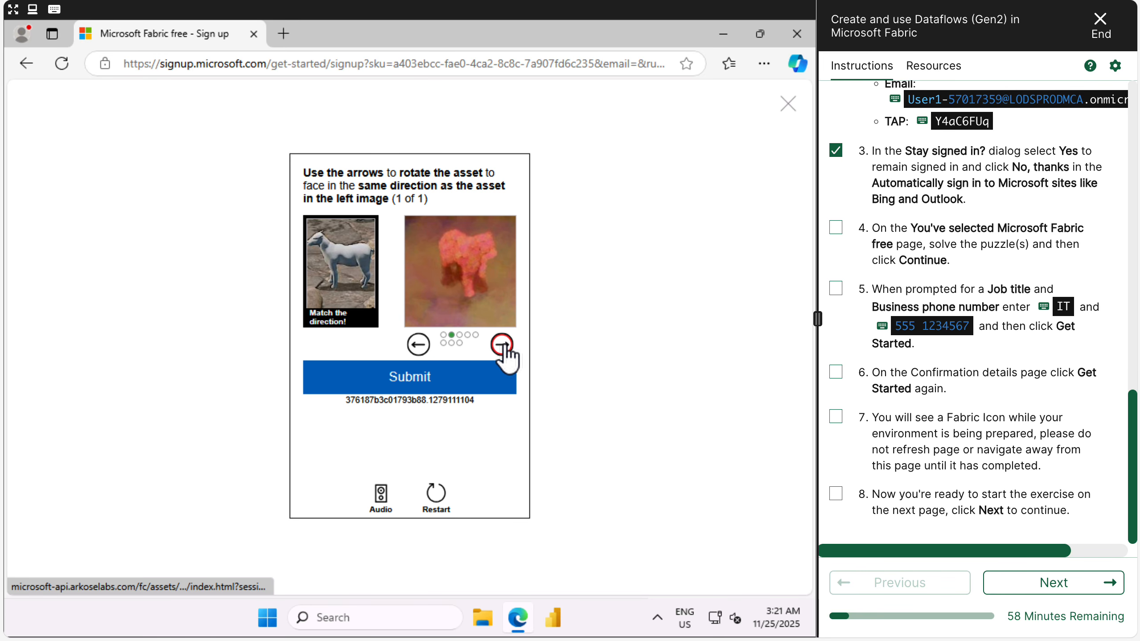
pyautogui.click(501, 344)
pyautogui.click(501, 344)
pyautogui.click(502, 344)
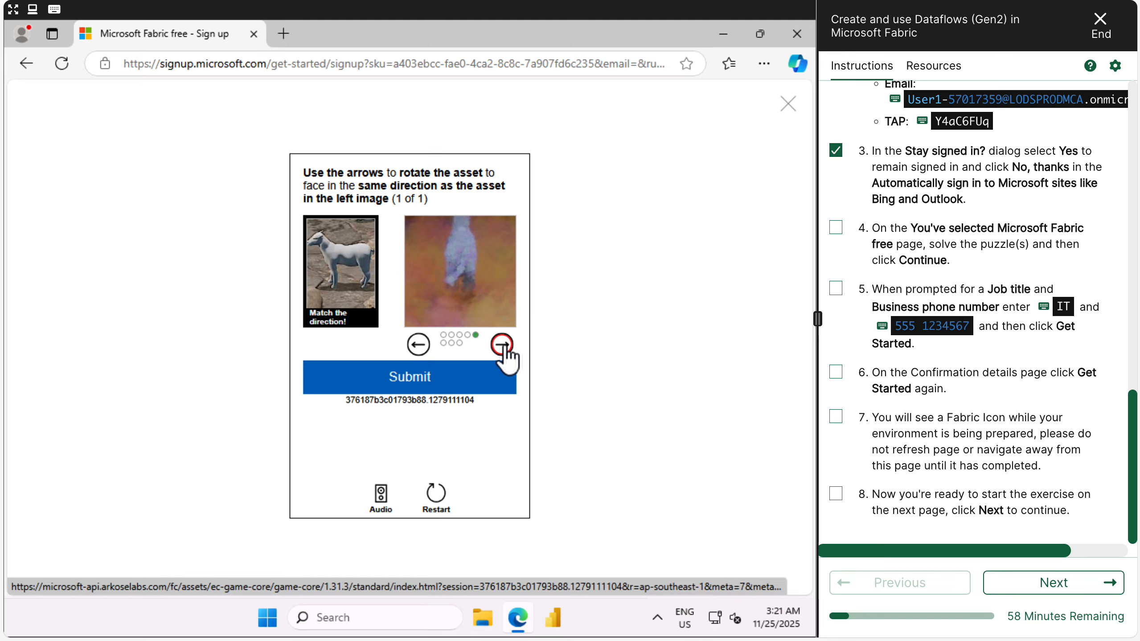
pyautogui.click(501, 344)
pyautogui.click(502, 345)
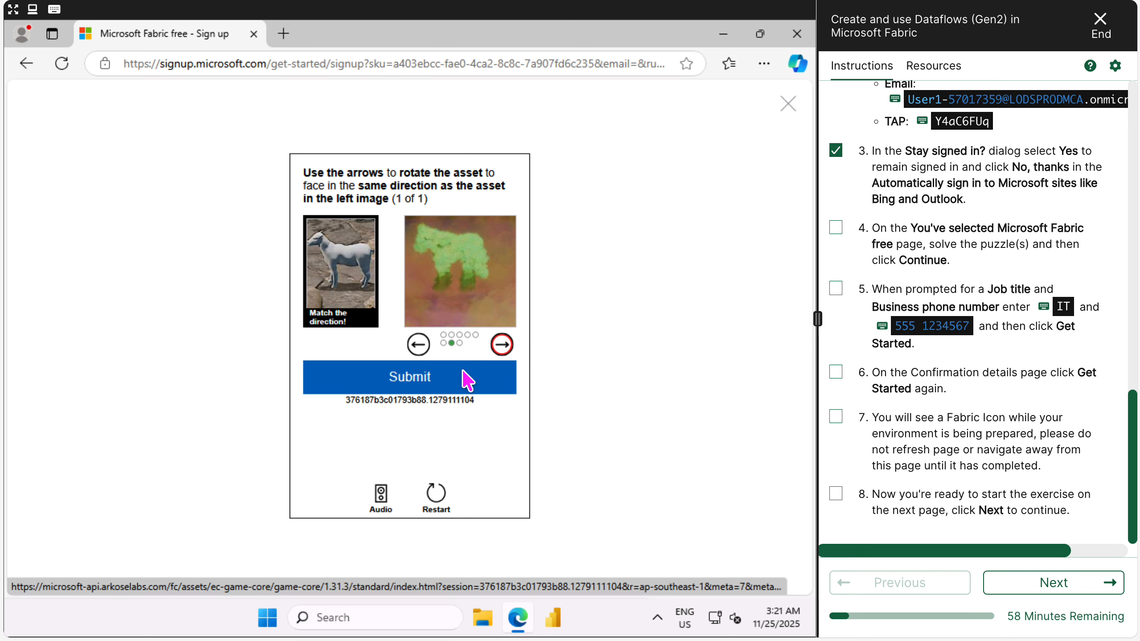
pyautogui.click(442, 388)
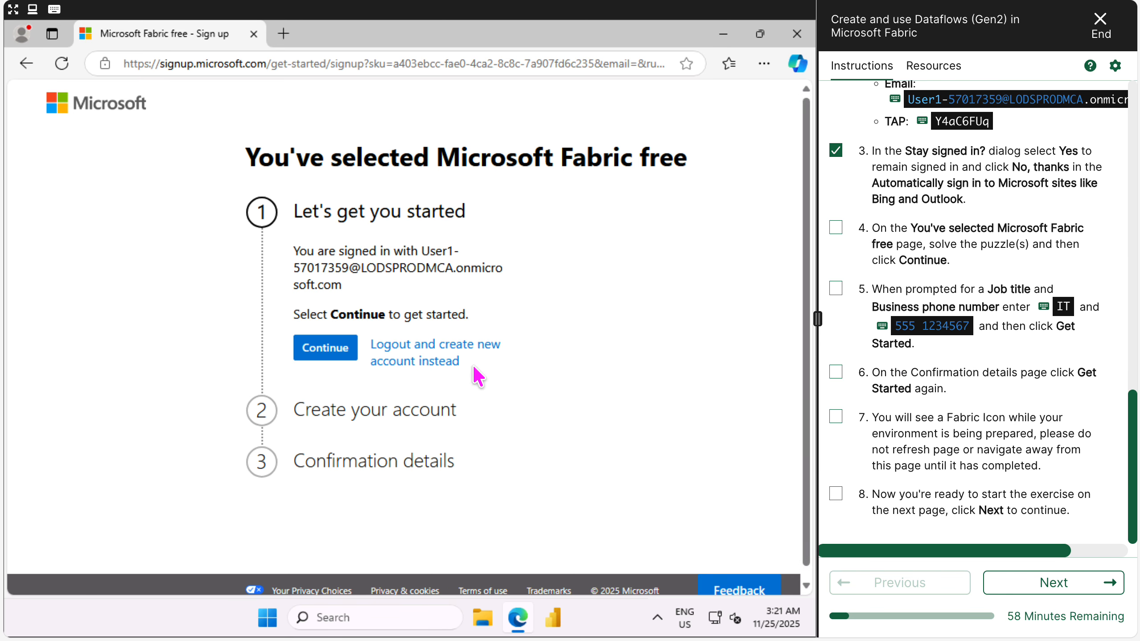
# Enter IT as job title and the business phone number, then submit the details
pyautogui.click(334, 349)
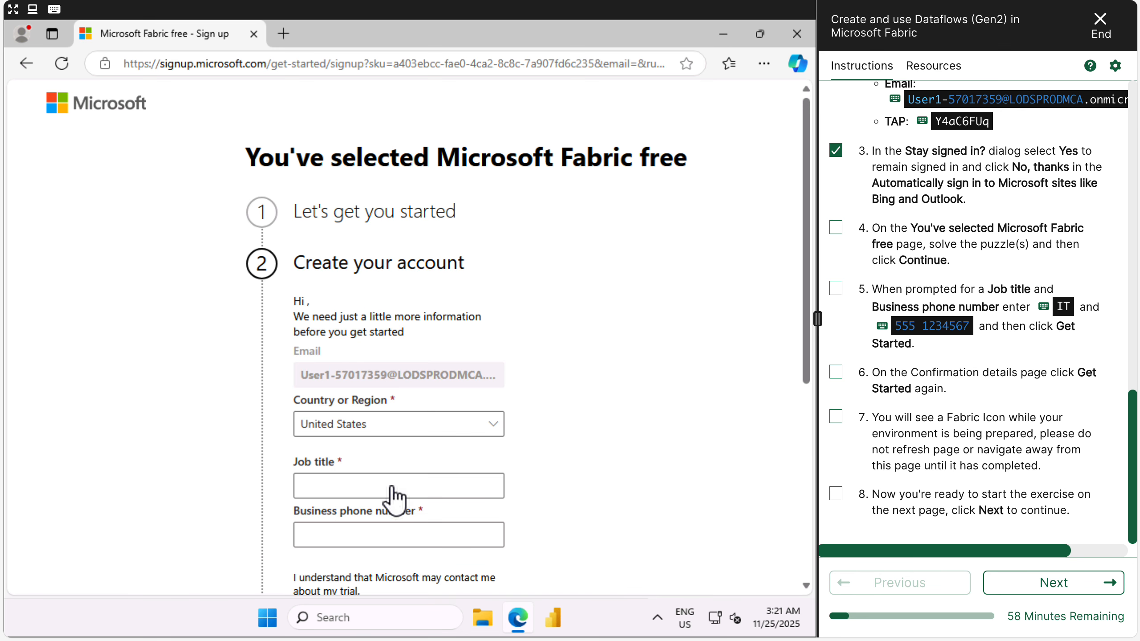
pyautogui.scroll(-5, 521, 408)
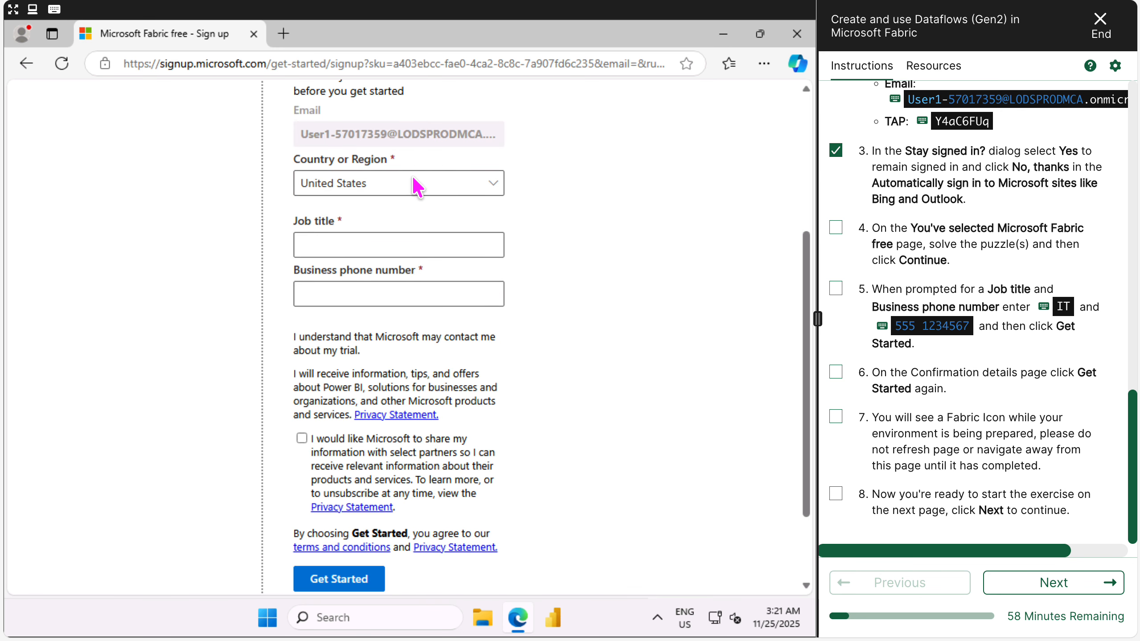
pyautogui.click(381, 237)
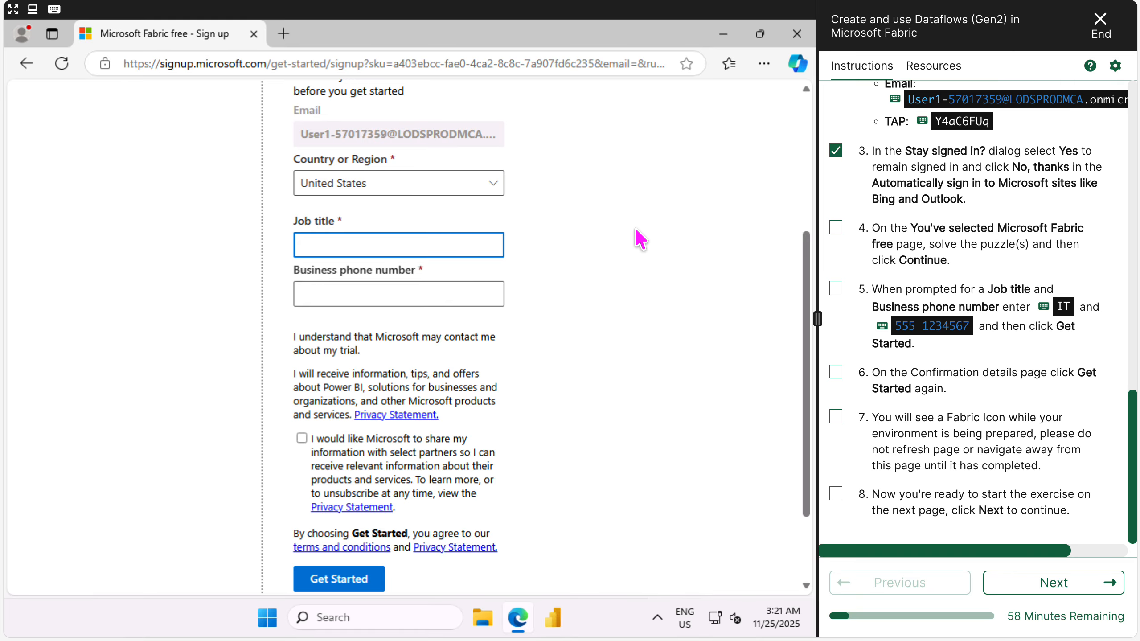
pyautogui.click(1062, 307)
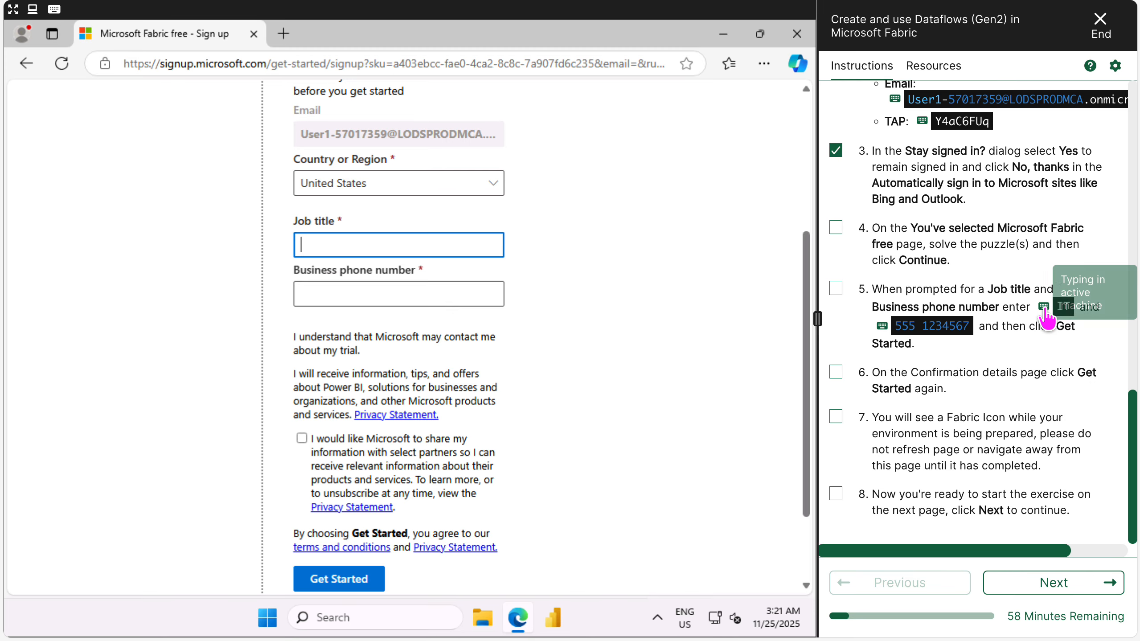
pyautogui.click(382, 294)
pyautogui.click(881, 332)
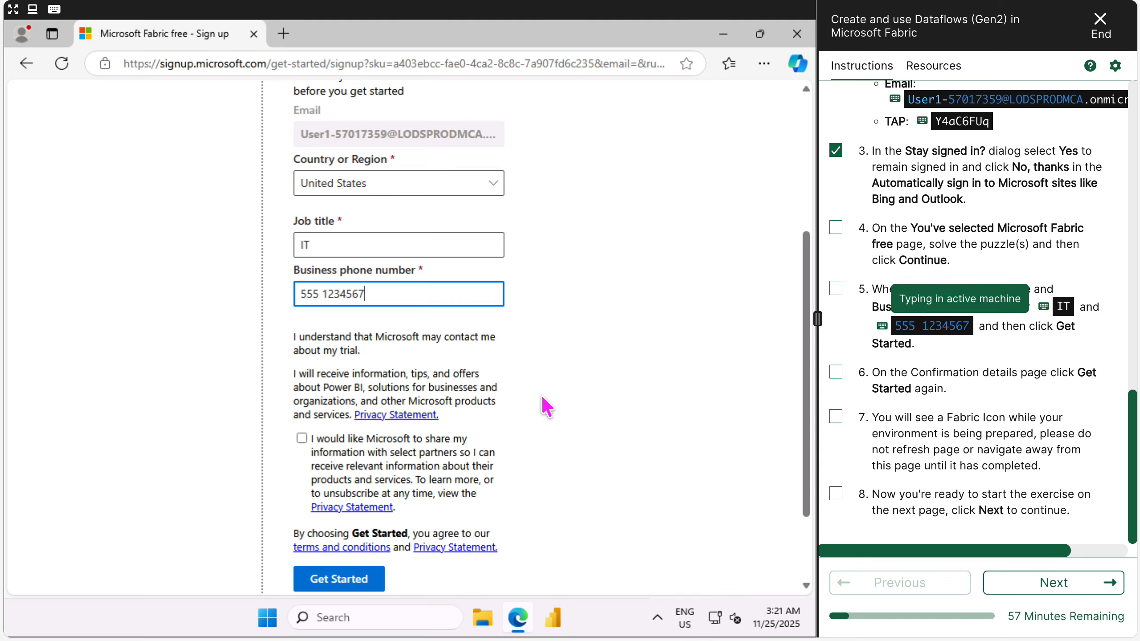
pyautogui.click(346, 578)
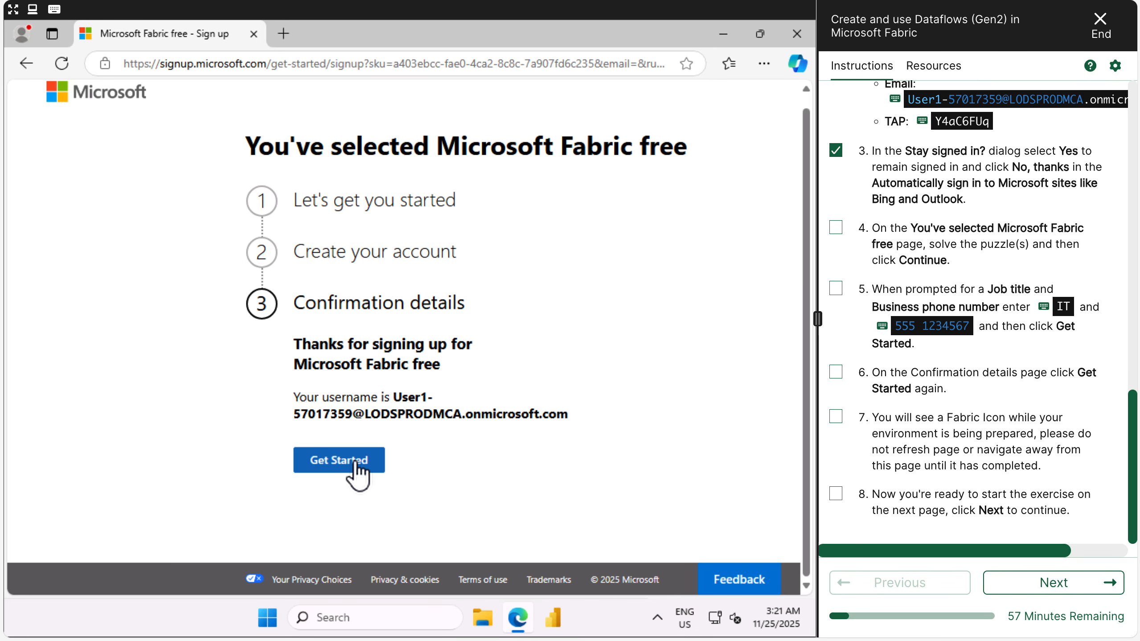
# Get started in Fabric, close the leftover sign-up tab, and tick lab steps 4–8
pyautogui.click(357, 464)
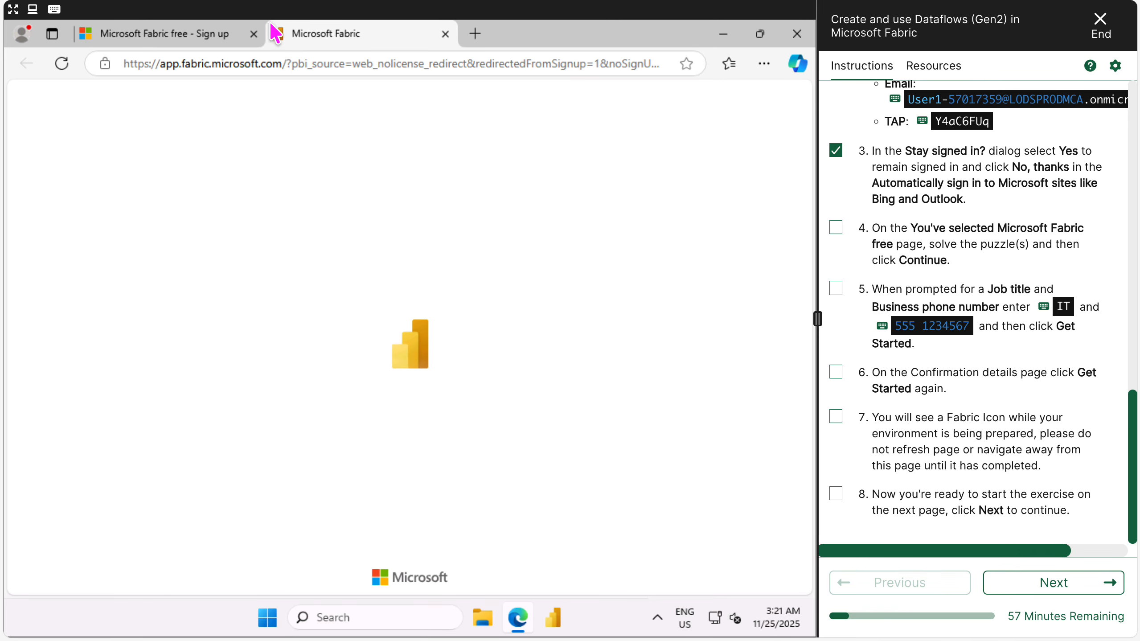
pyautogui.click(253, 34)
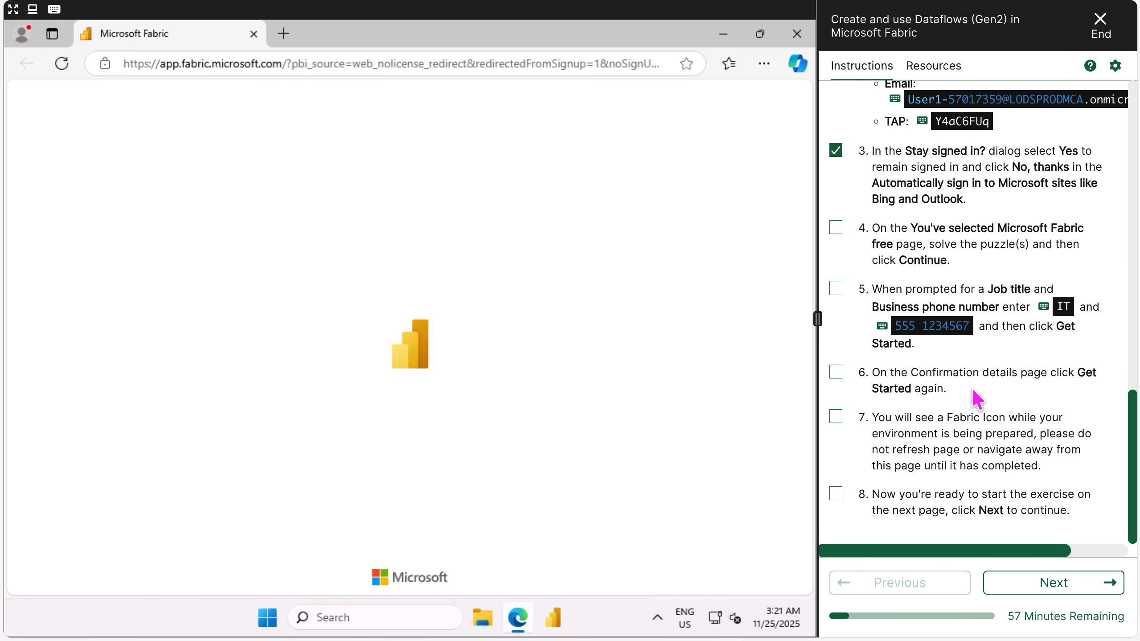
pyautogui.click(836, 493)
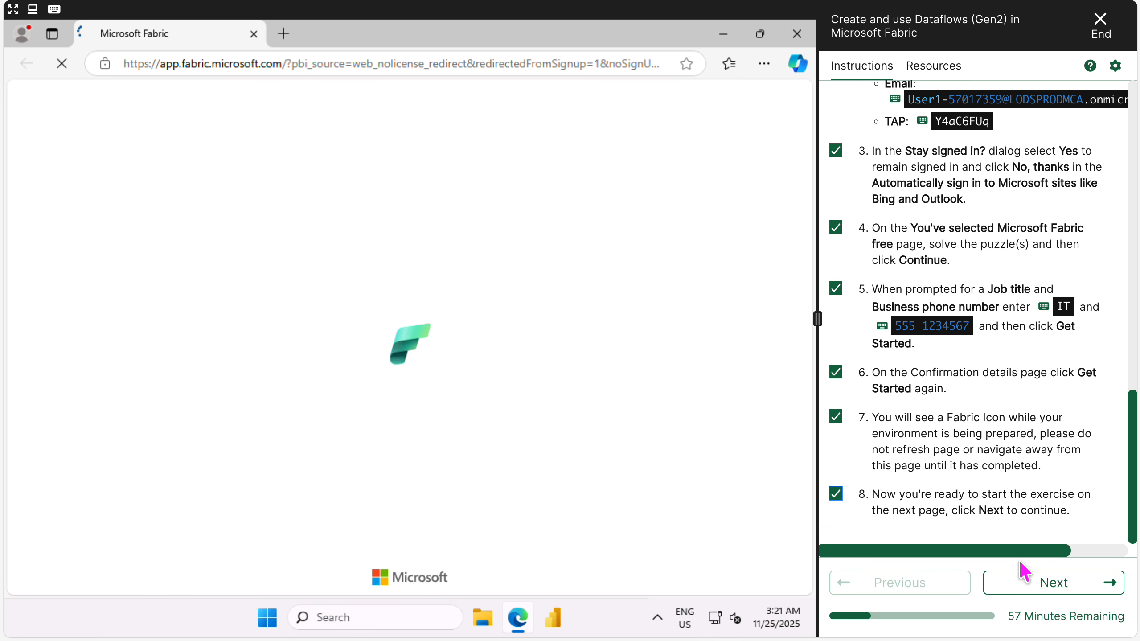
pyautogui.click(1049, 587)
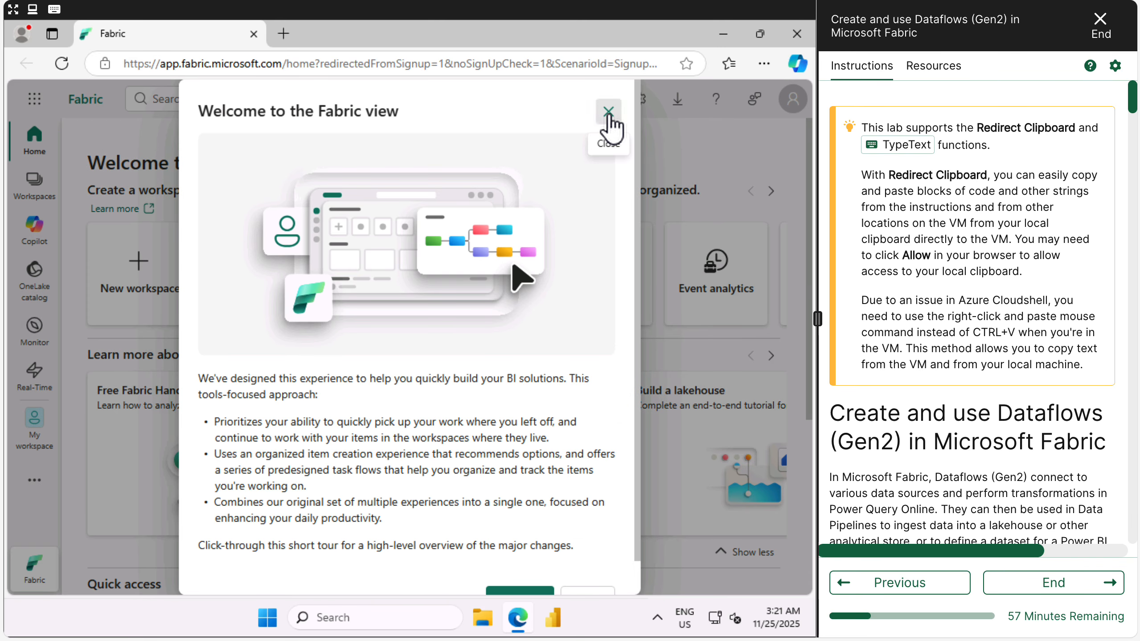
# Close the Fabric welcome dialog and tour notice, then find the Create a workspace instructions
pyautogui.click(607, 115)
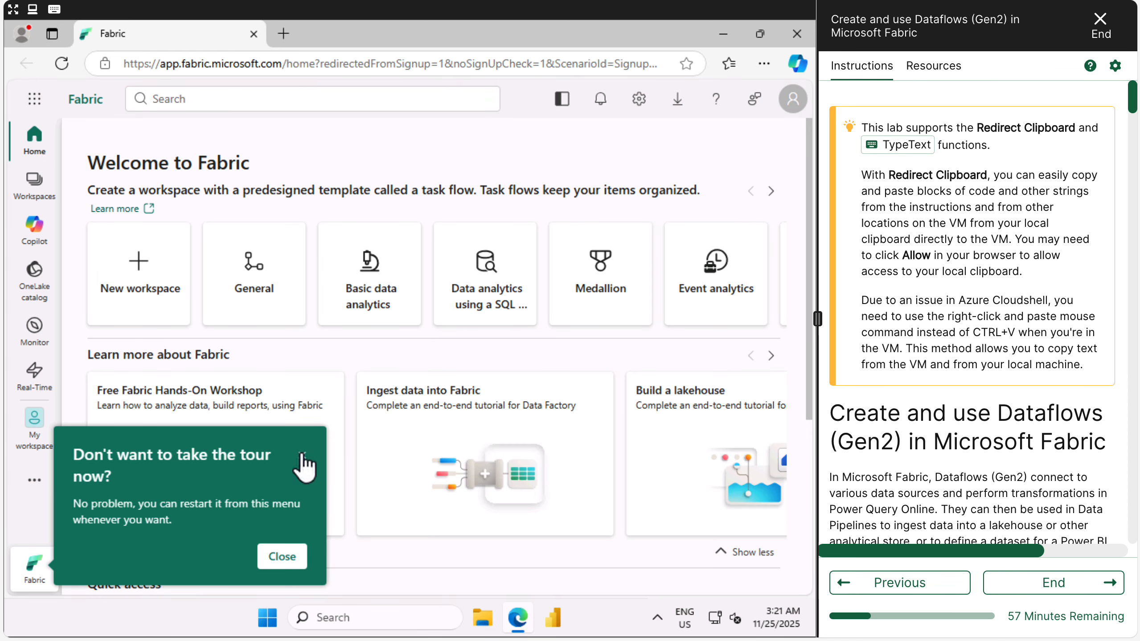
pyautogui.click(302, 453)
pyautogui.scroll(-5, 1003, 382)
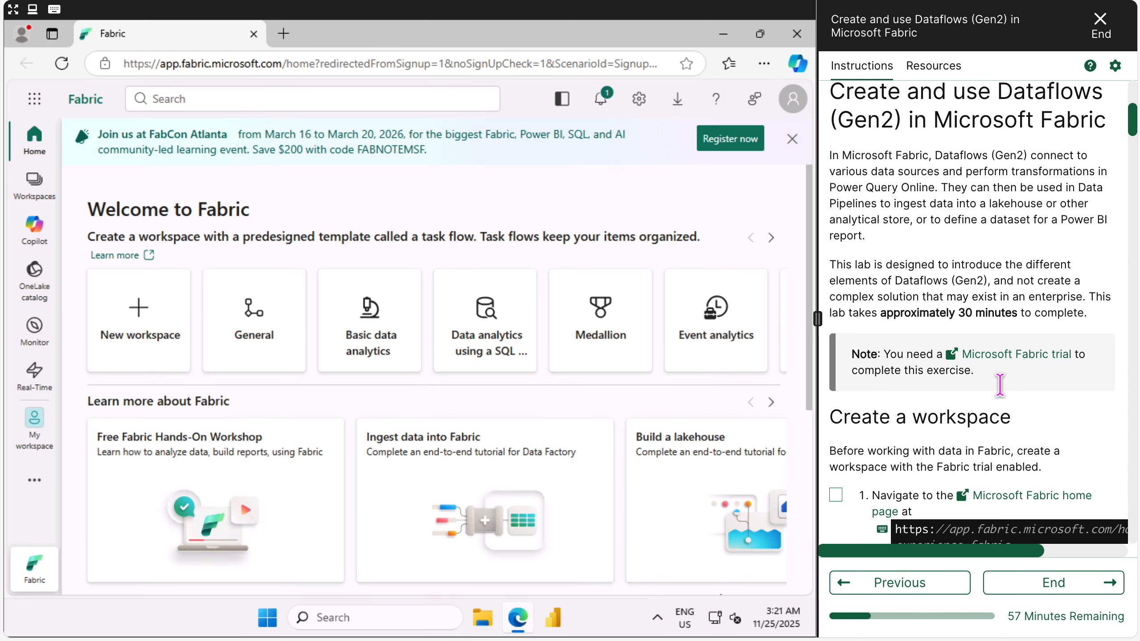
pyautogui.scroll(-5, 1000, 384)
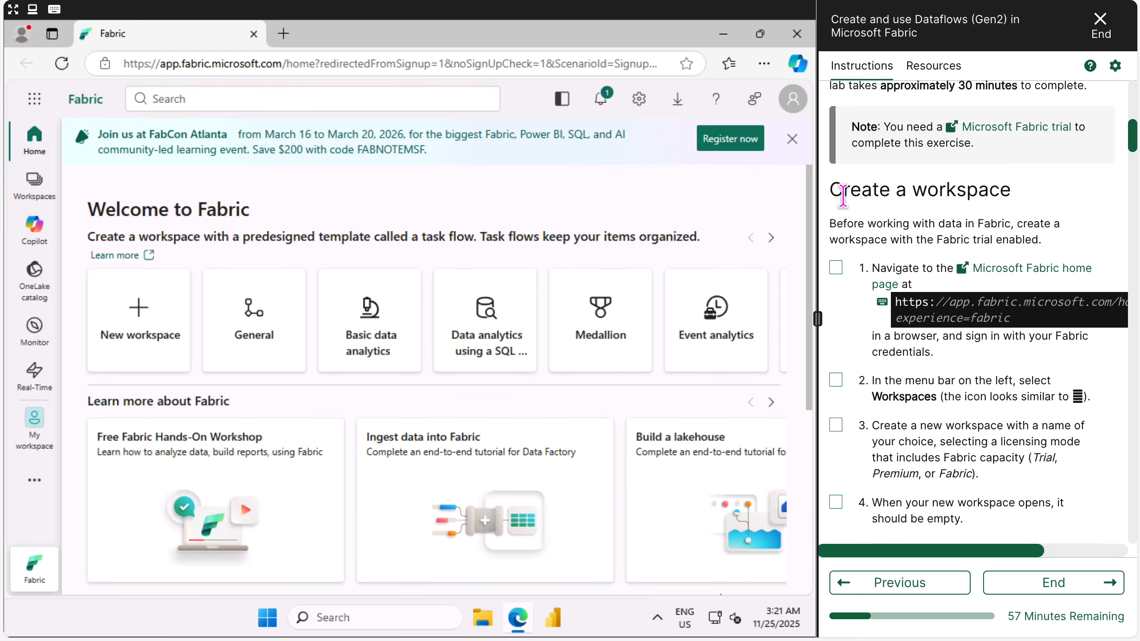
pyautogui.moveTo(830, 193); pyautogui.dragTo(1048, 199)
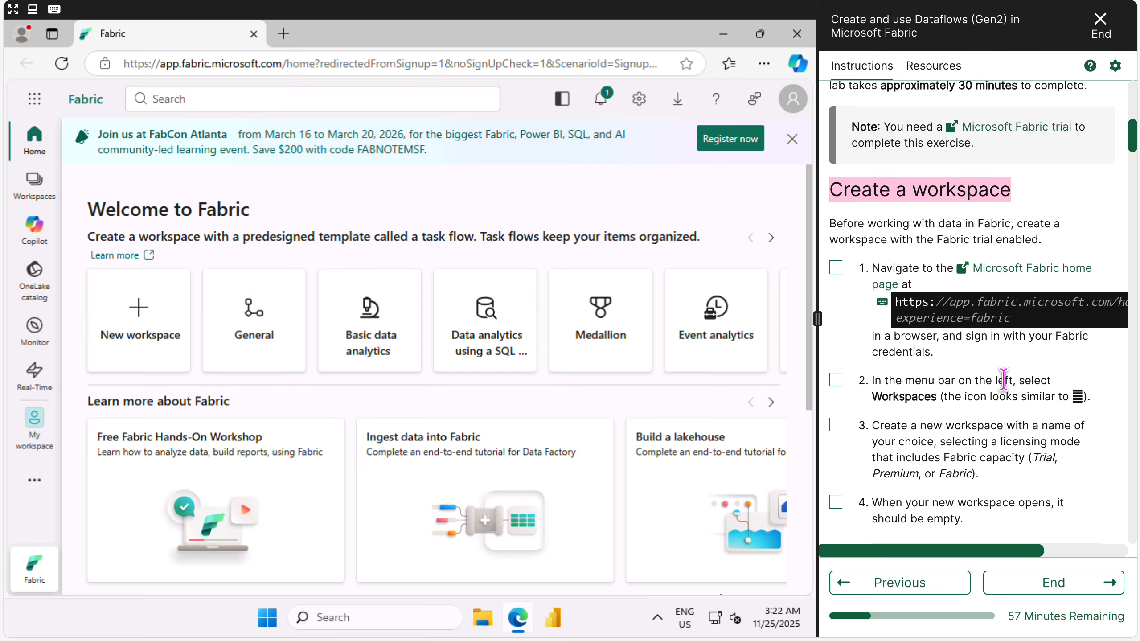
pyautogui.scroll(-2, 1003, 379)
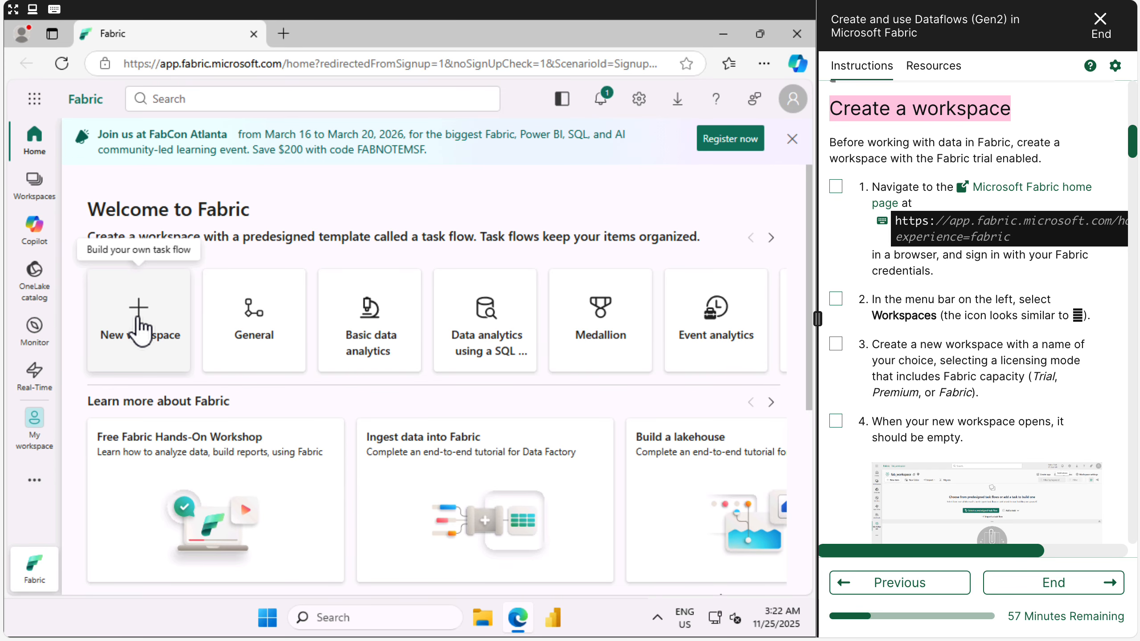
# Create the workspace 'Lab2 WS' with Fabric capacity as its license mode
pyautogui.click(45, 190)
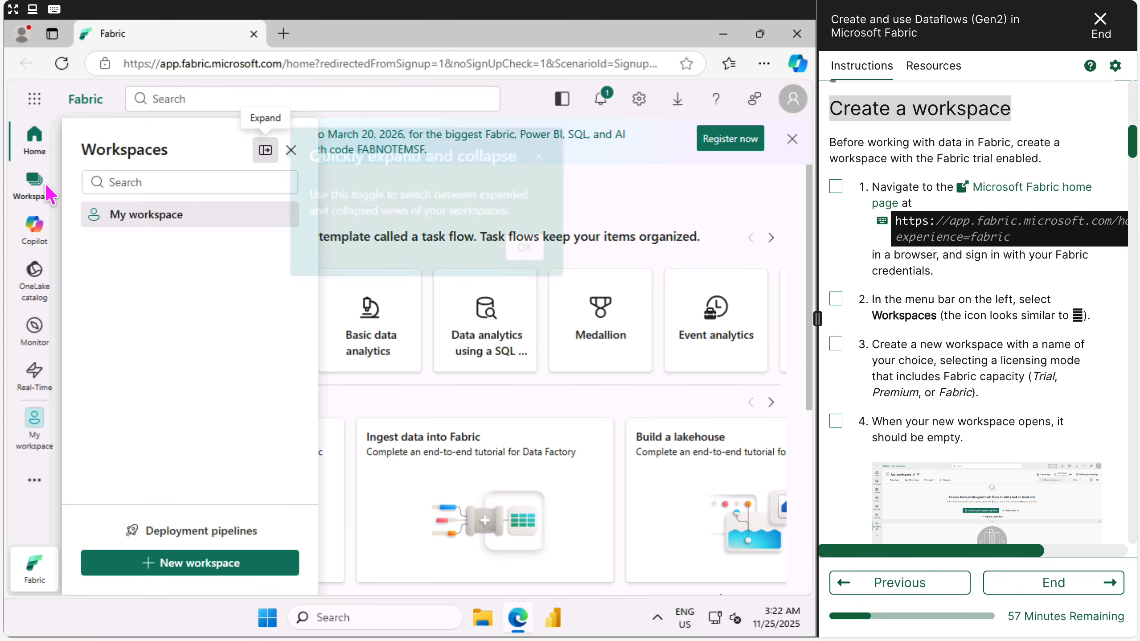
pyautogui.click(198, 566)
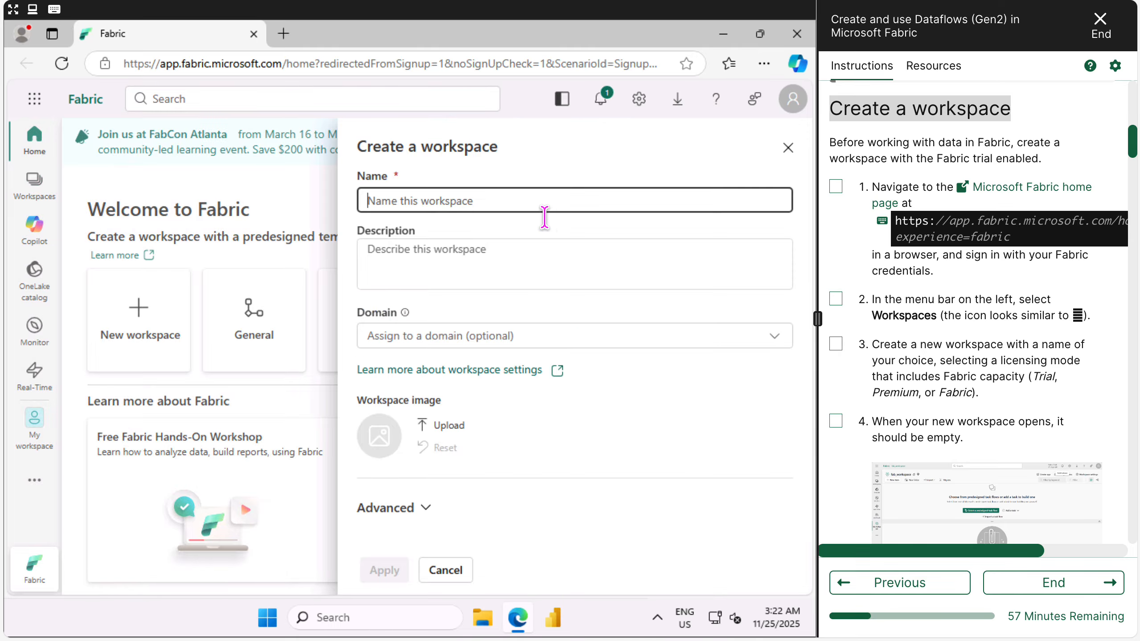
pyautogui.scroll(-3, 1003, 339)
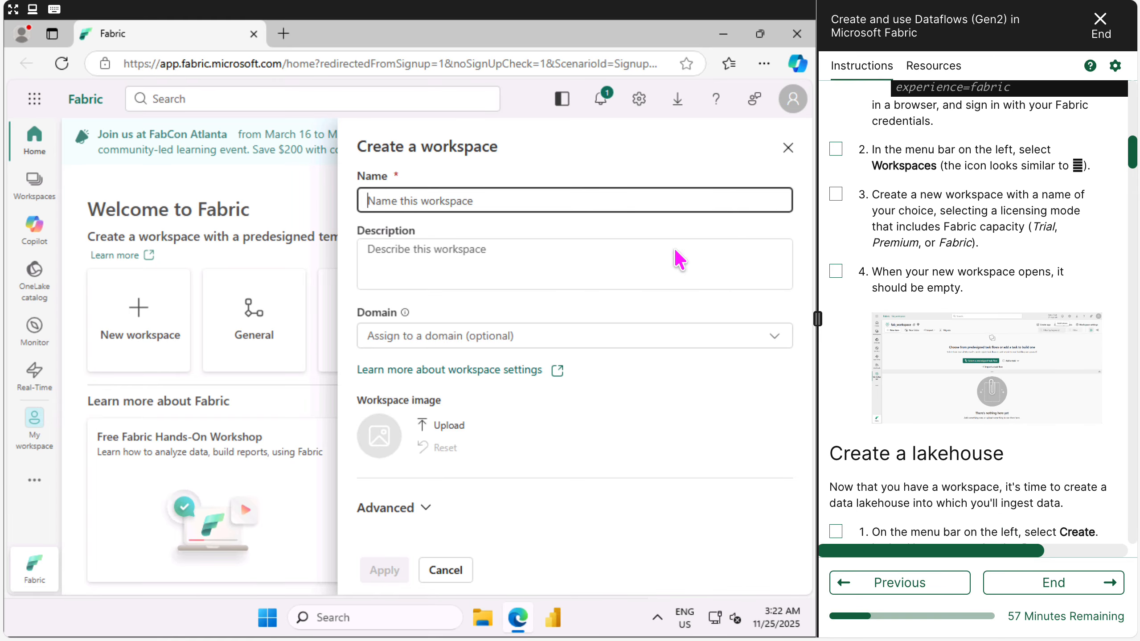
pyautogui.click(560, 198)
pyautogui.write('Lab2 WS')
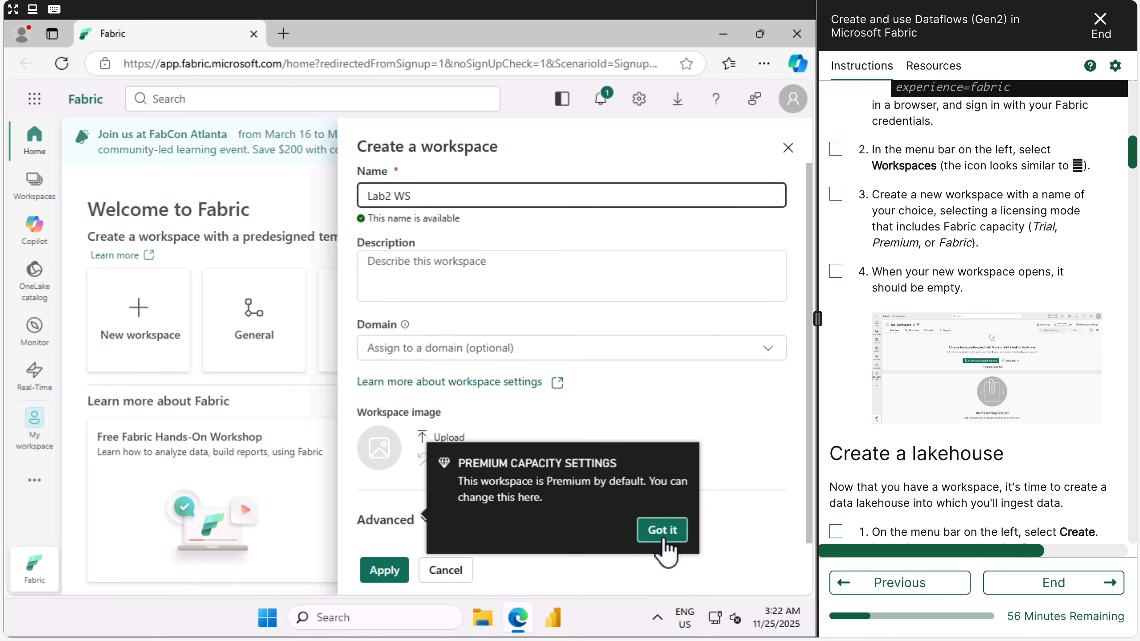
pyautogui.click(662, 538)
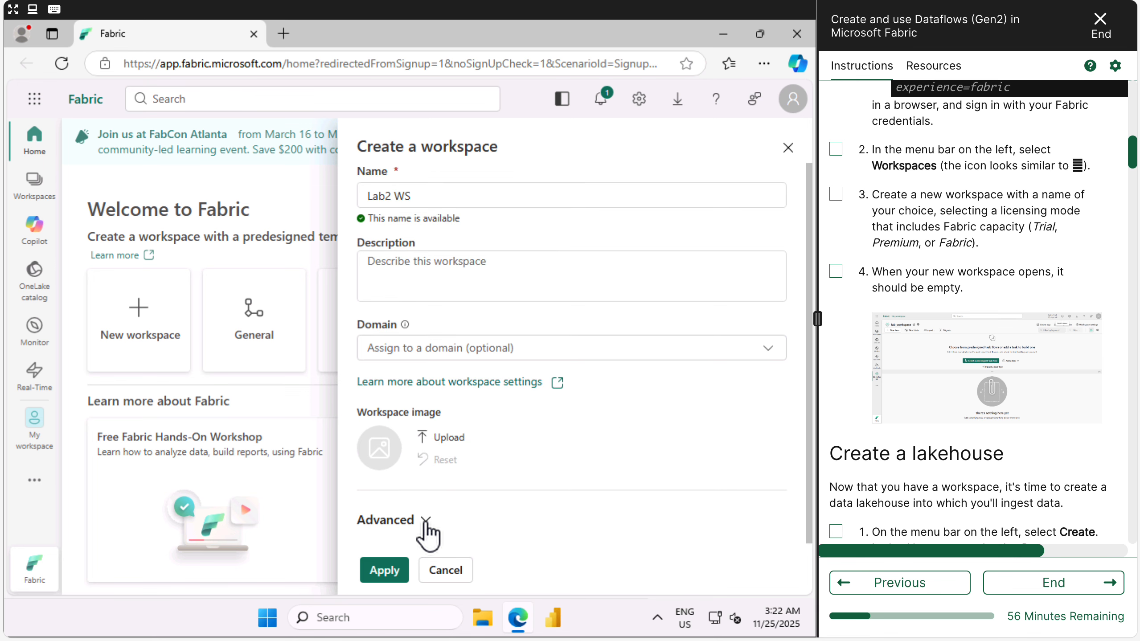
pyautogui.click(425, 520)
pyautogui.scroll(-5, 541, 473)
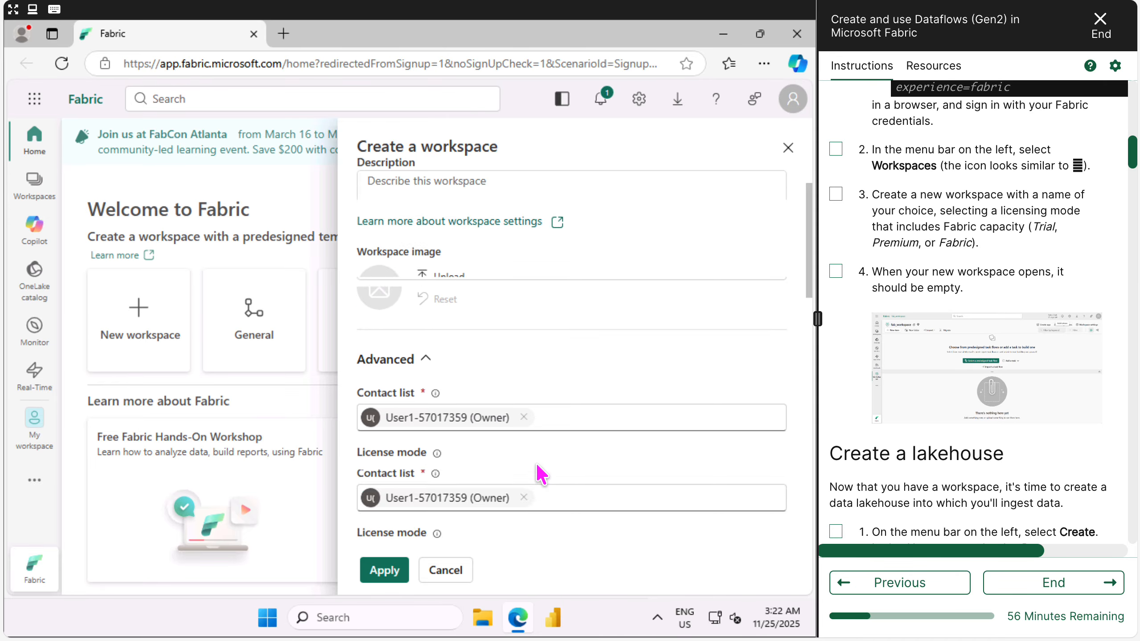
pyautogui.scroll(-2, 541, 473)
pyautogui.scroll(-10, 541, 473)
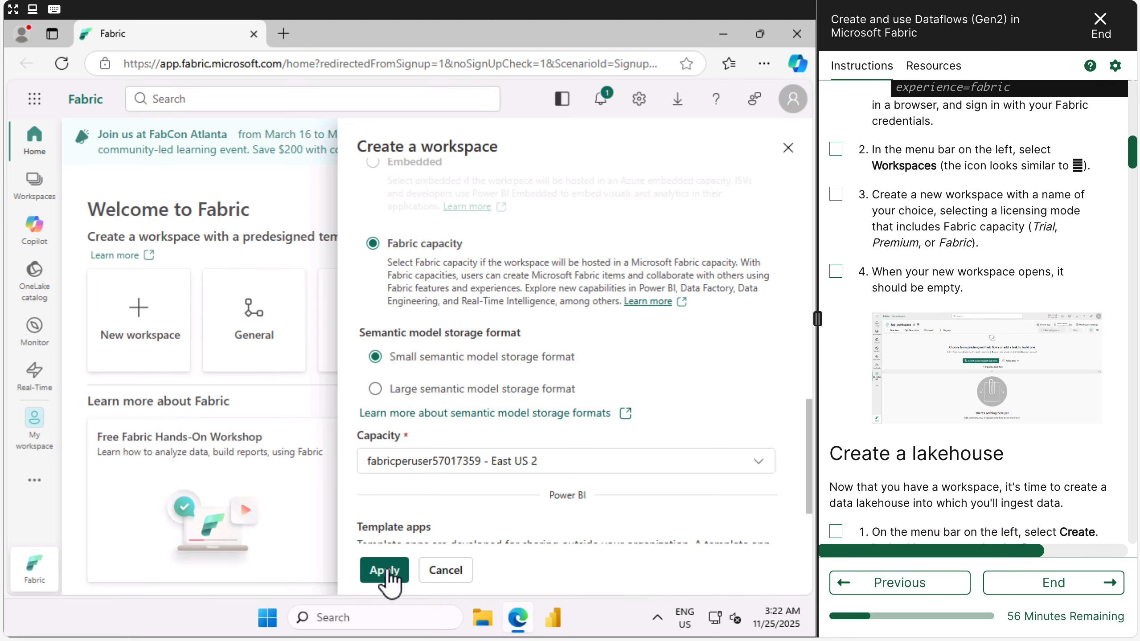
pyautogui.click(387, 575)
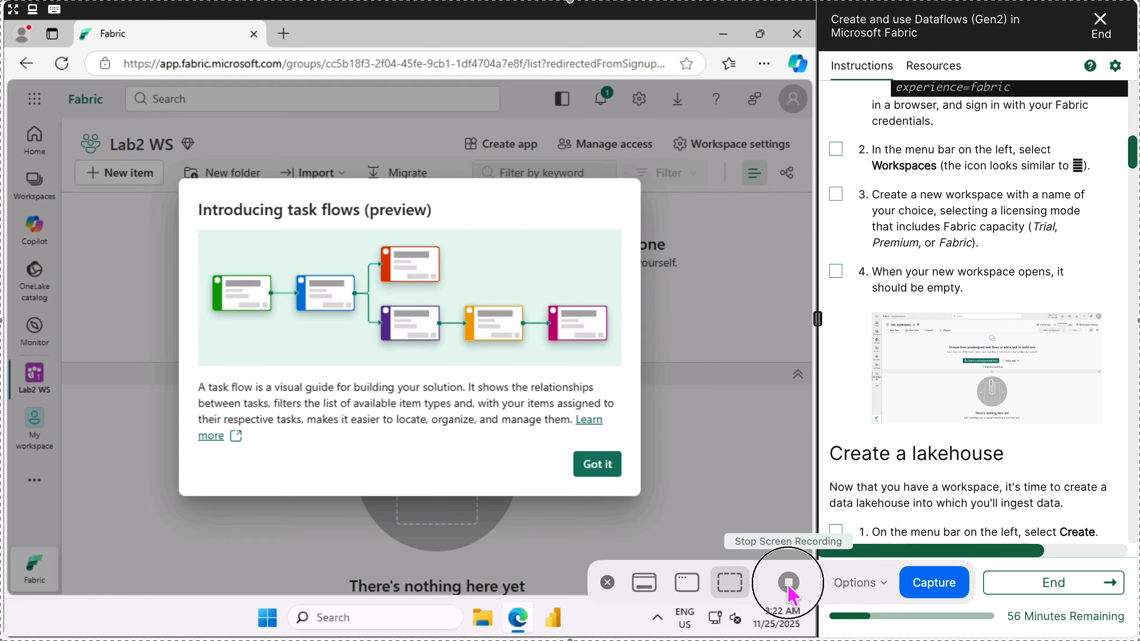
# Dismiss the 'Introducing task flows' dialog and scroll the instructions to Create a lakehouse
pyautogui.click(786, 582)
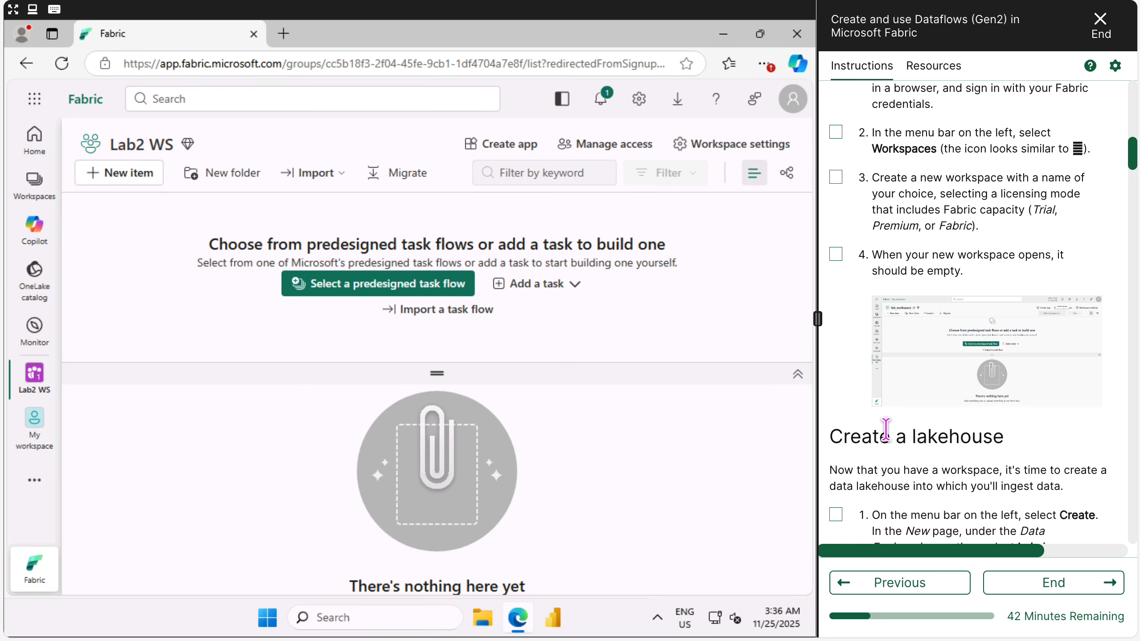
pyautogui.scroll(-3, 885, 430)
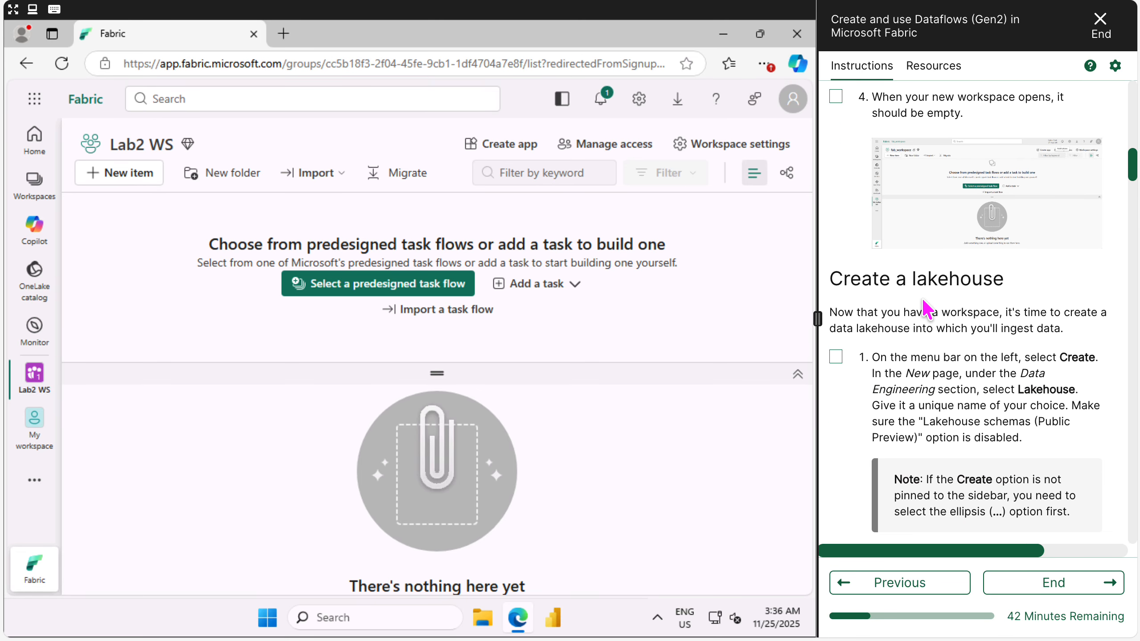
pyautogui.scroll(-2, 926, 308)
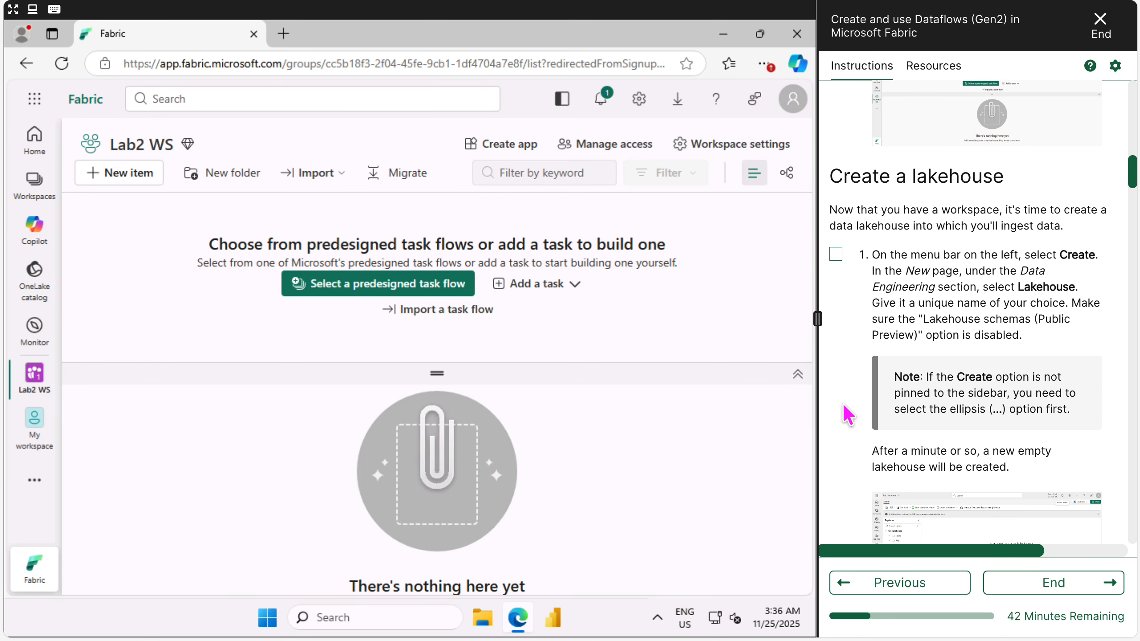
pyautogui.press('super+shift+5')
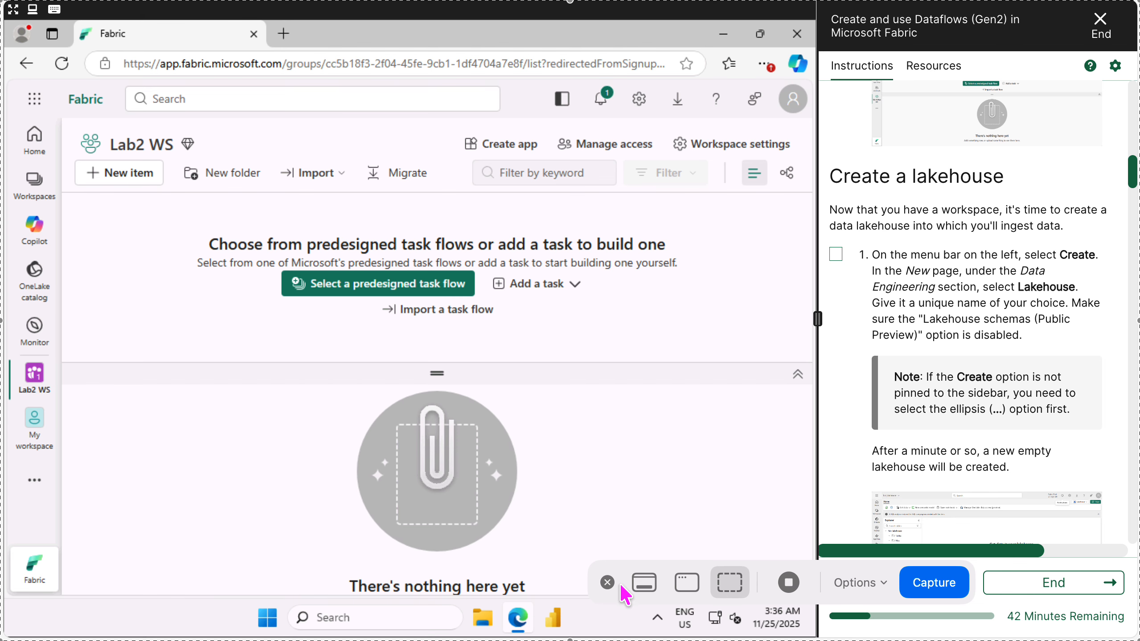
# Add a new Lakehouse item named LH to Lab2 WS and tick its lab step
pyautogui.click(608, 581)
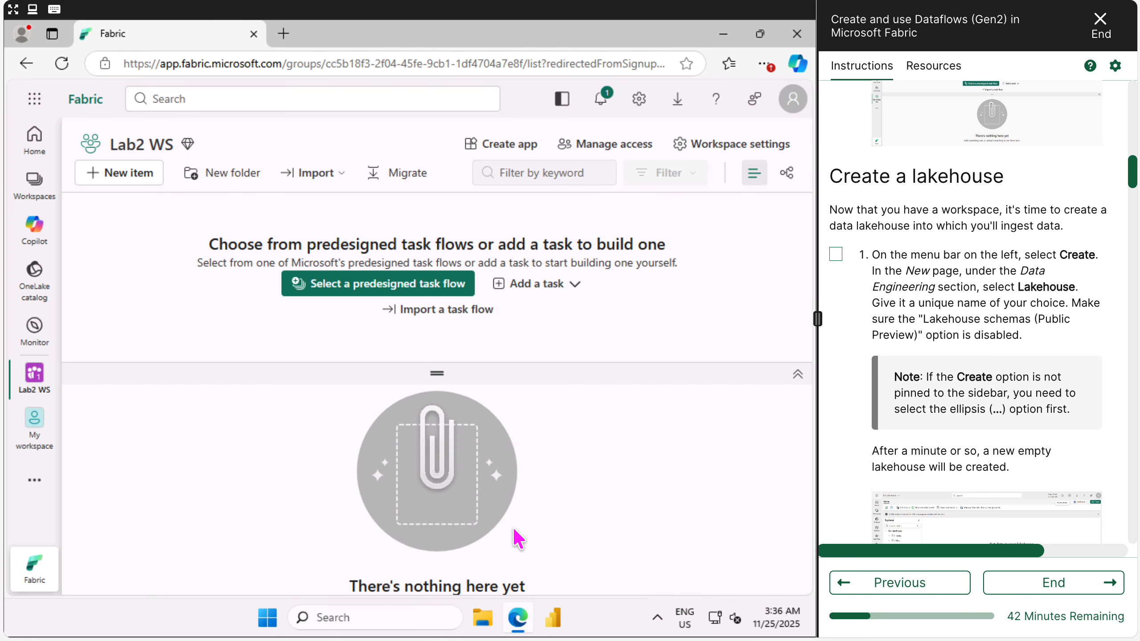
pyautogui.click(127, 189)
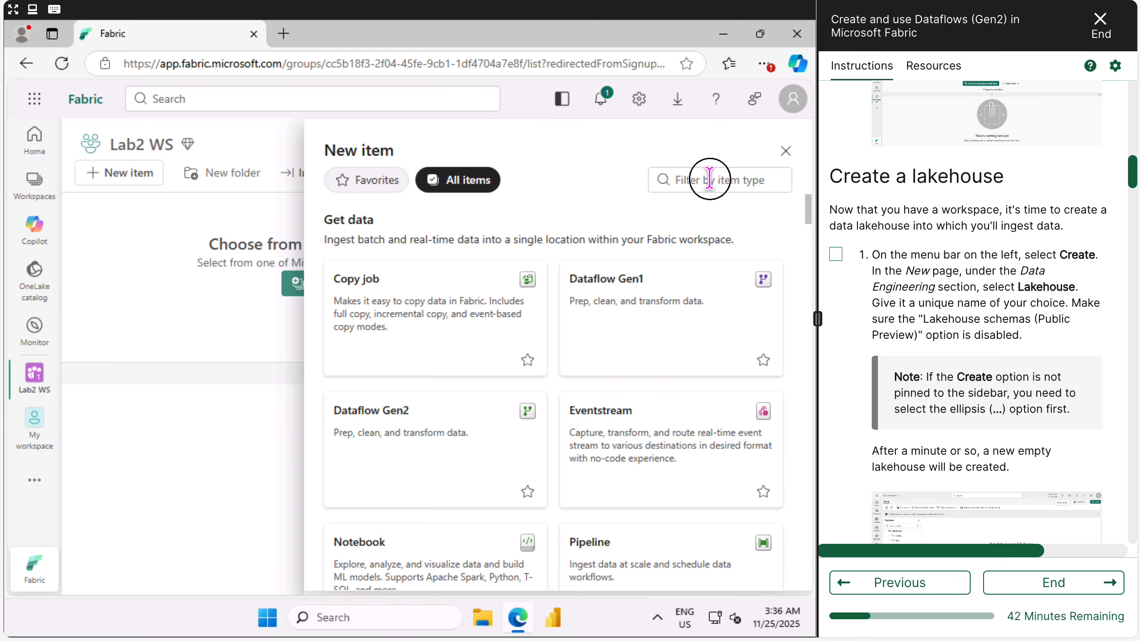
pyautogui.click(709, 179)
pyautogui.write('lakehou')
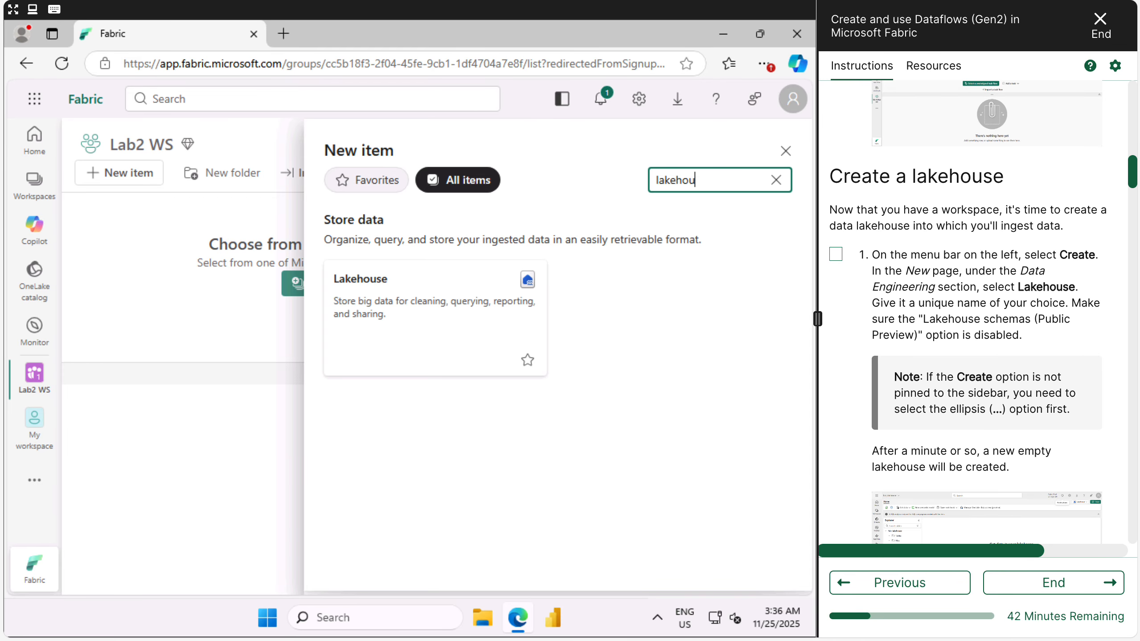
pyautogui.write('se')
pyautogui.click(432, 330)
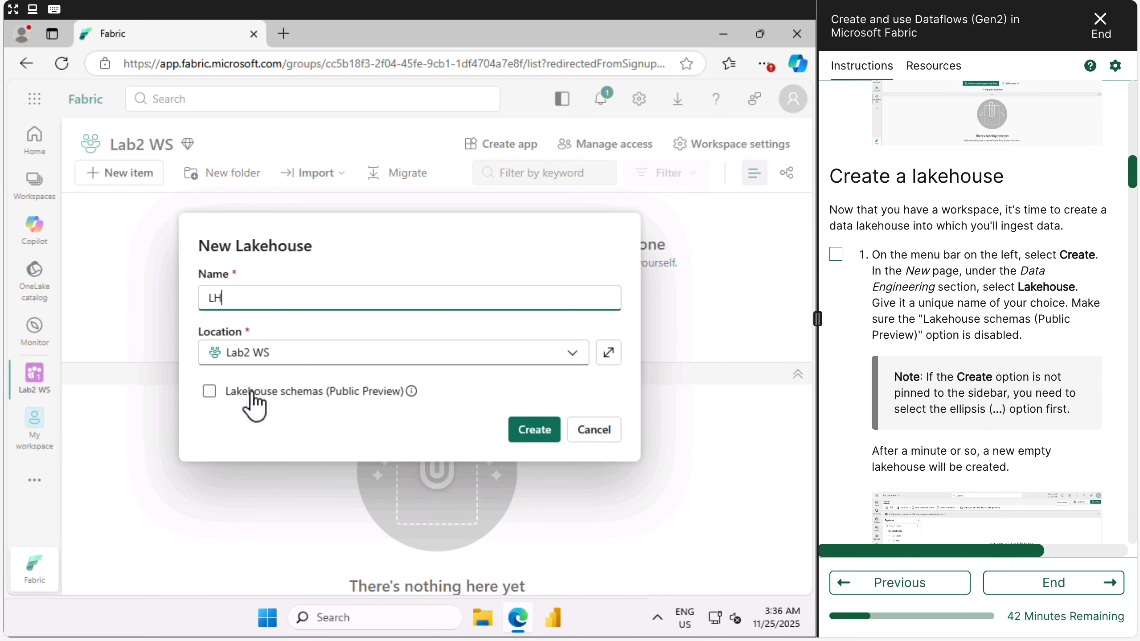
pyautogui.click(528, 433)
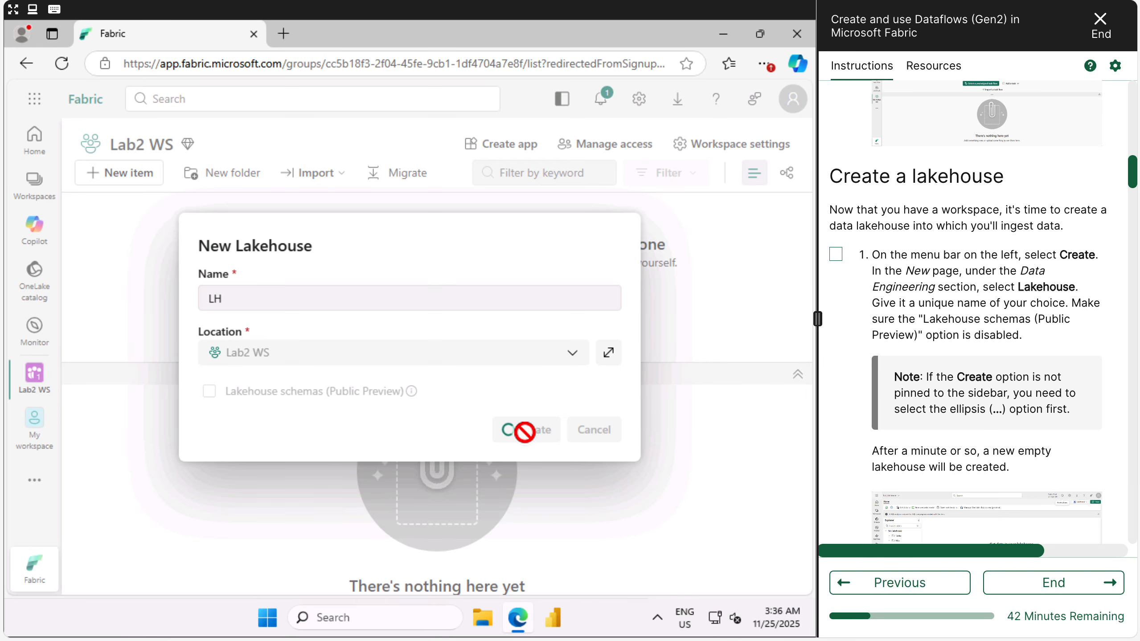
pyautogui.click(836, 254)
pyautogui.scroll(-1, 868, 287)
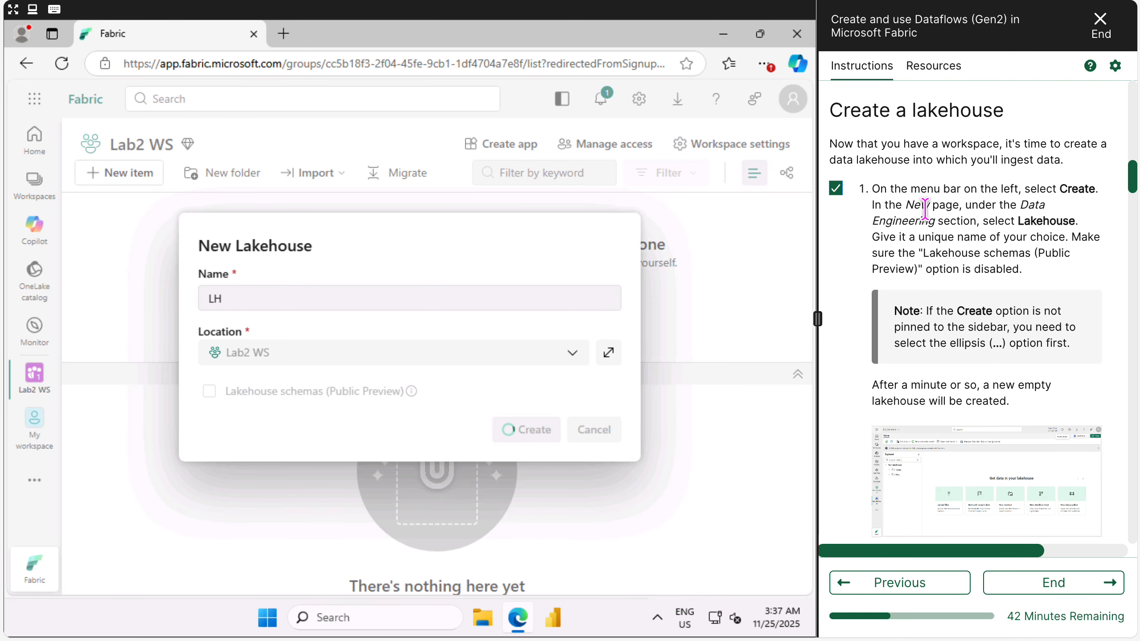
pyautogui.scroll(-5, 925, 209)
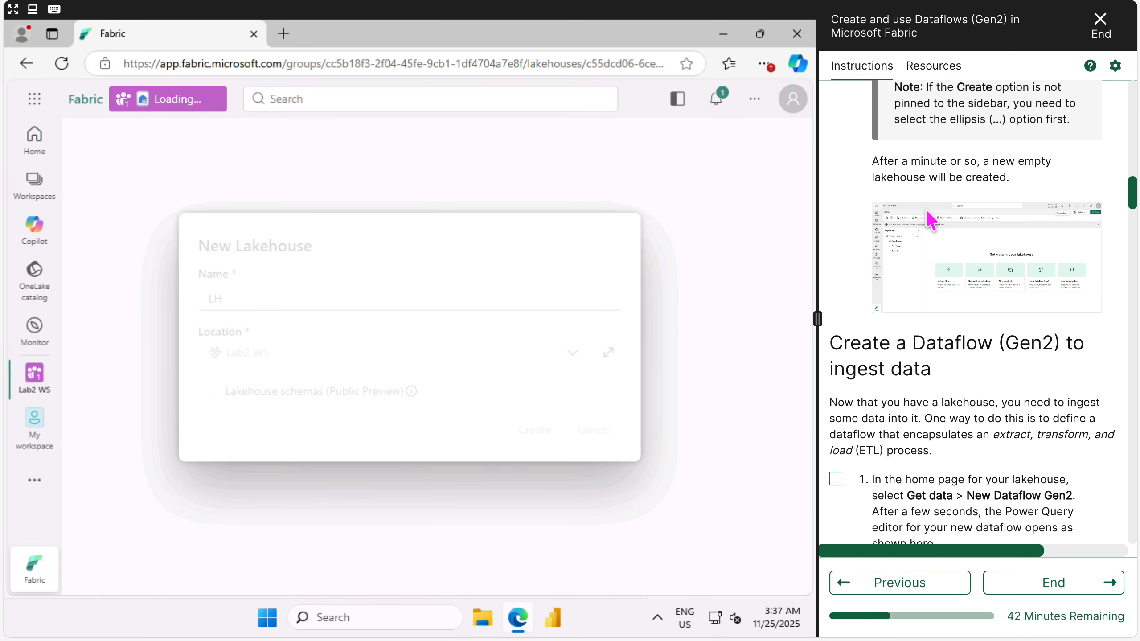
# Let LH finish loading, dismiss the T-SQL tip, and close the Get data menu unused
pyautogui.scroll(-3, 925, 209)
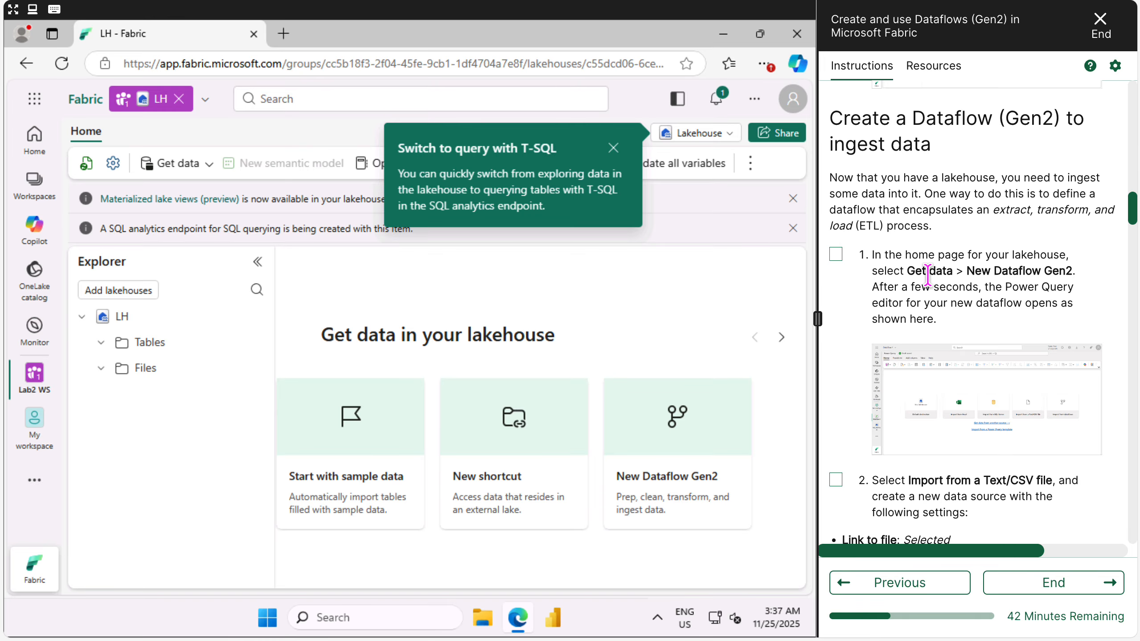
pyautogui.scroll(-2, 927, 276)
pyautogui.scroll(3, 927, 274)
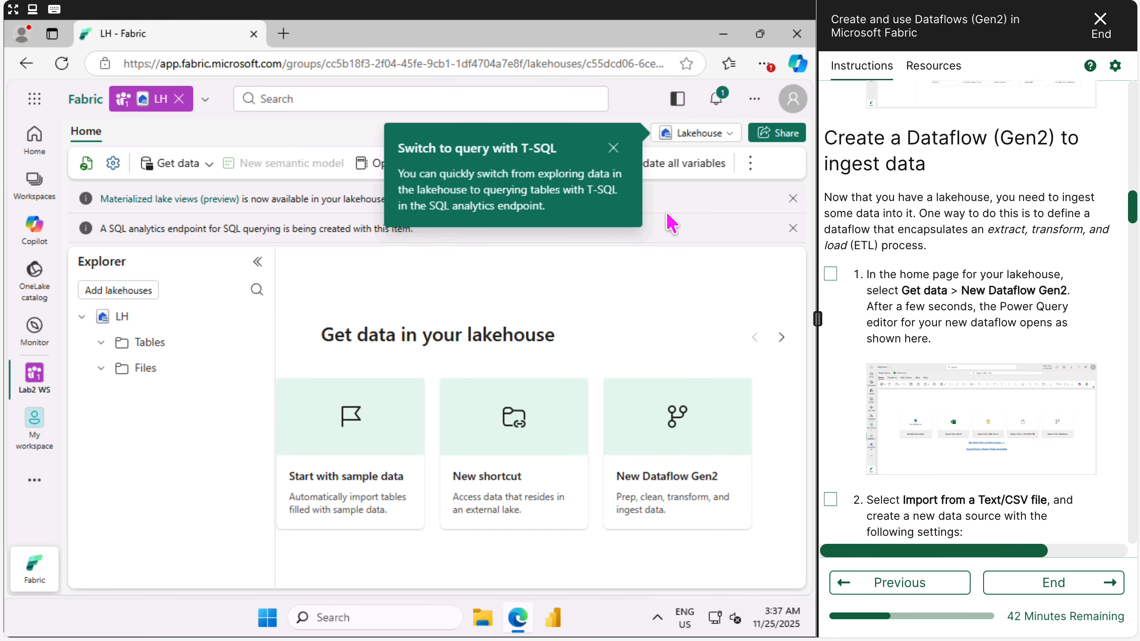
pyautogui.click(614, 150)
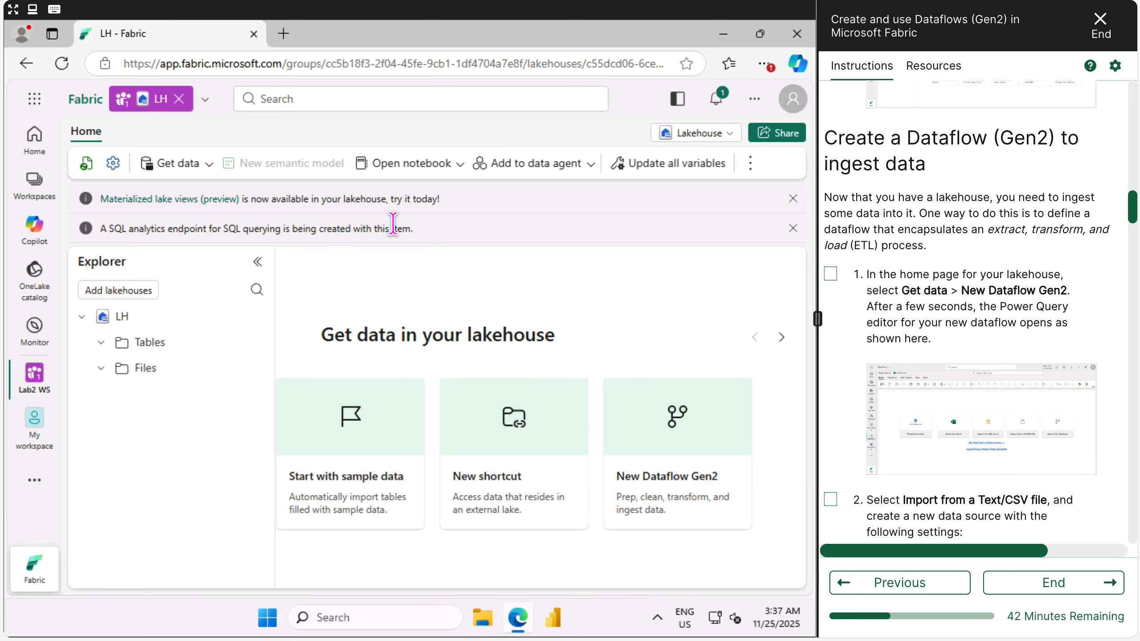
pyautogui.click(209, 168)
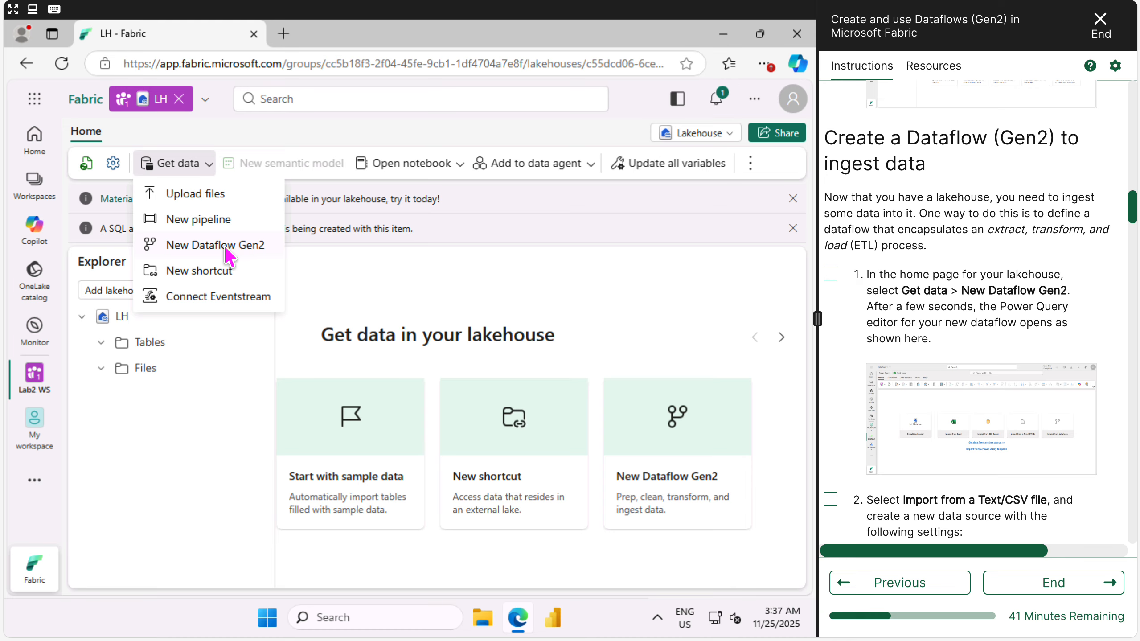
pyautogui.click(208, 417)
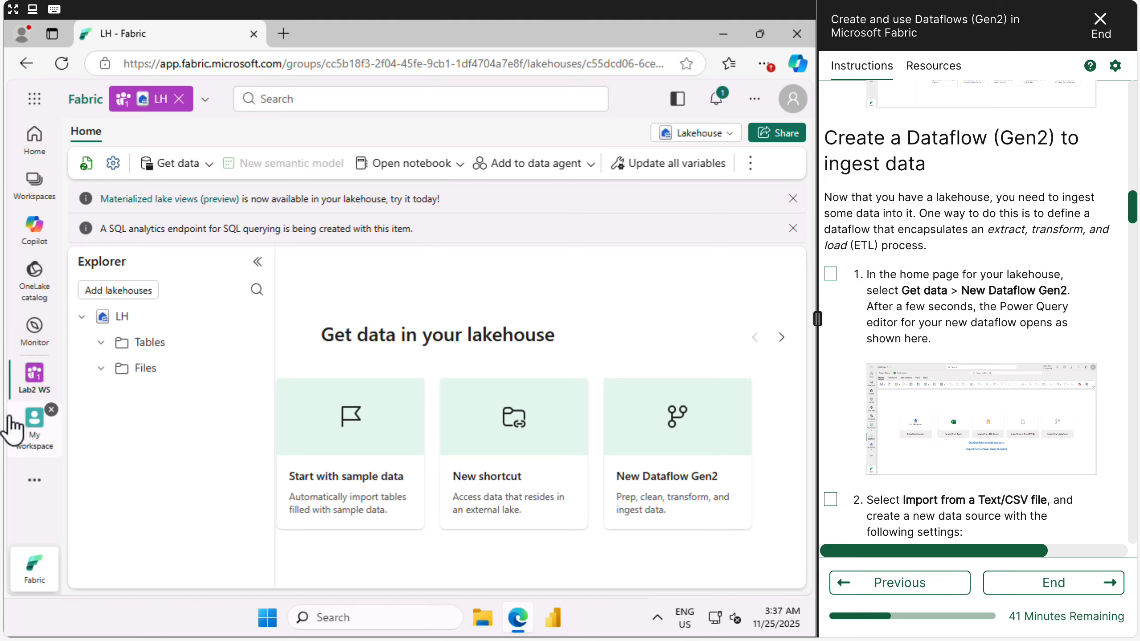
pyautogui.click(33, 380)
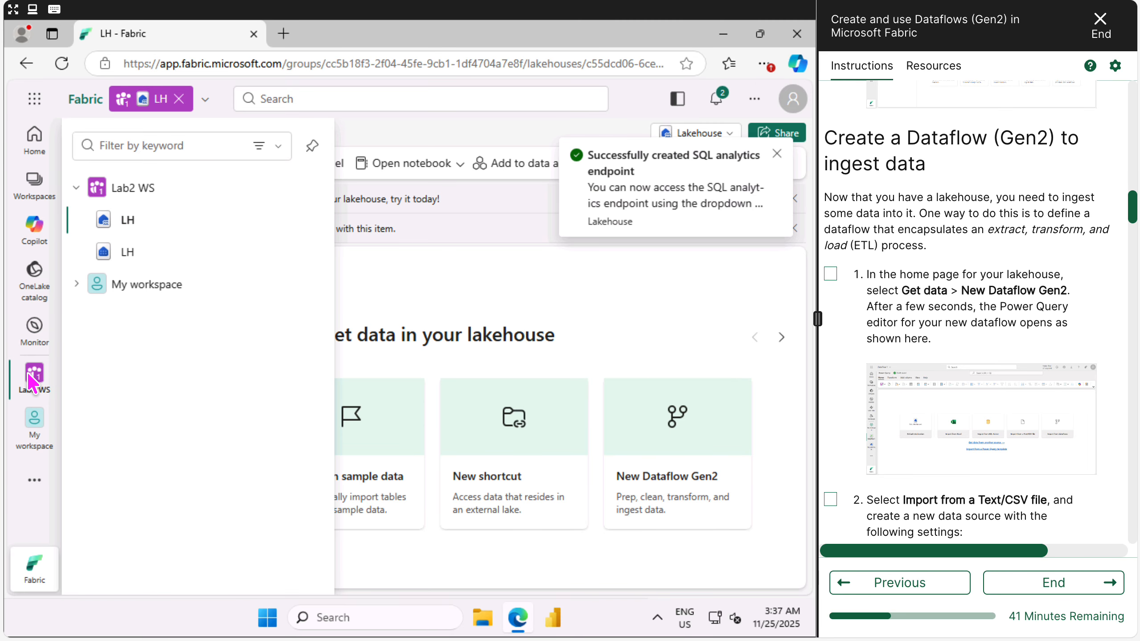
pyautogui.click(134, 192)
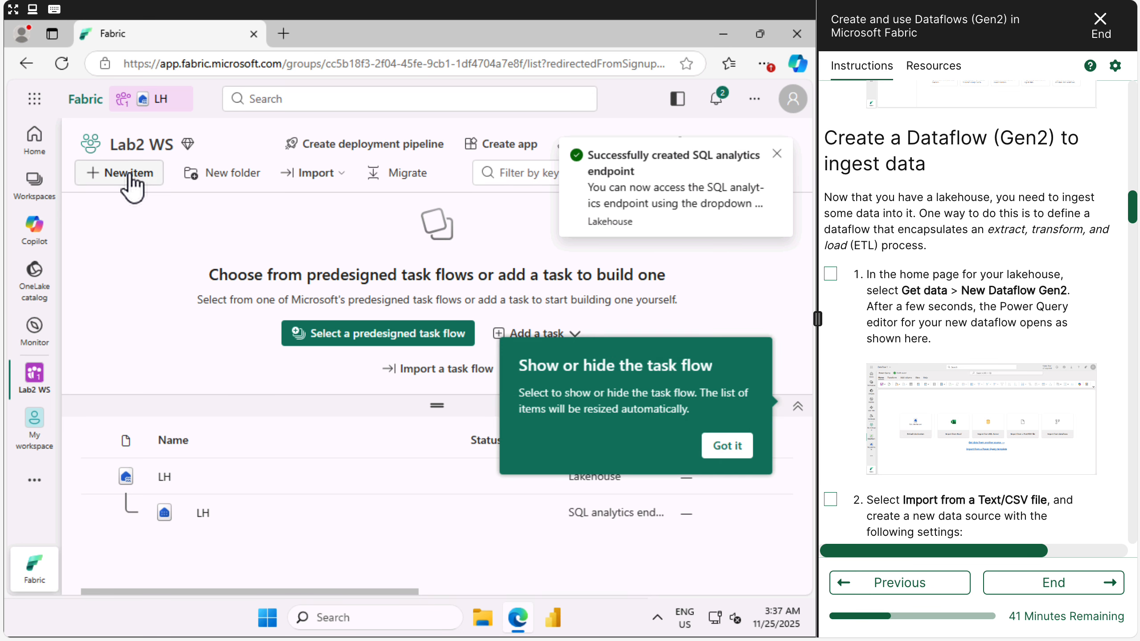
pyautogui.click(129, 172)
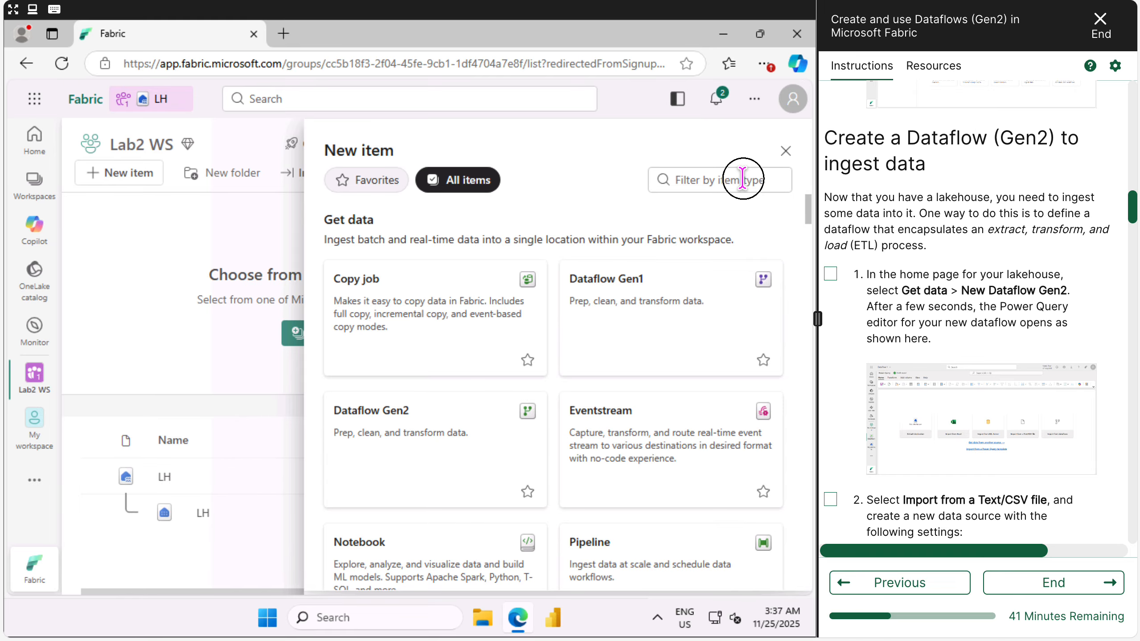
pyautogui.click(743, 179)
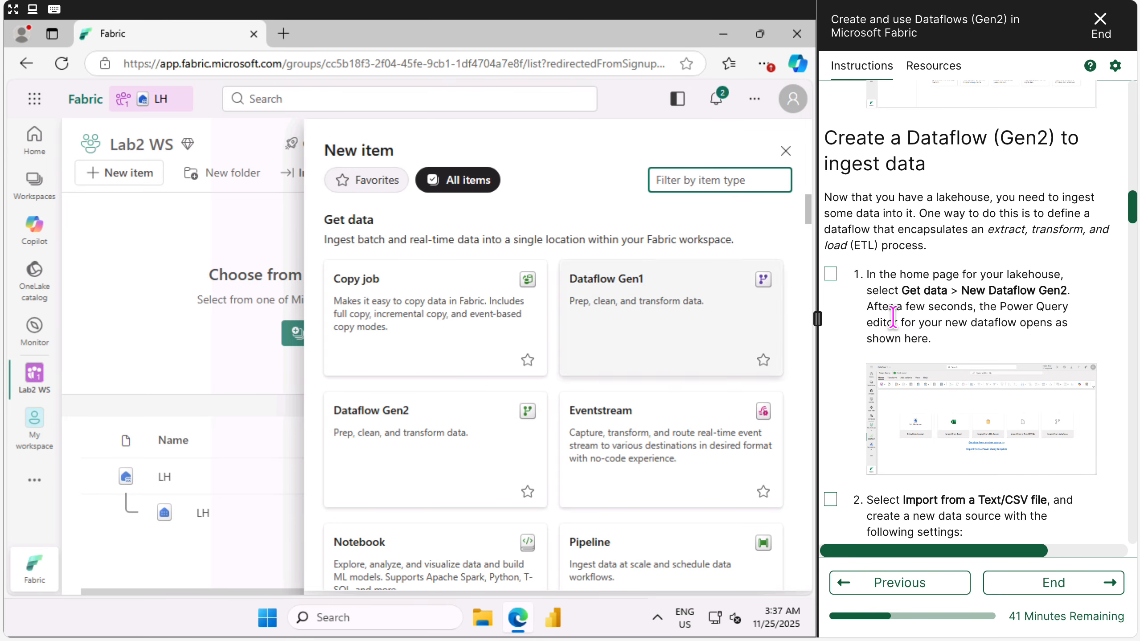
pyautogui.click(786, 152)
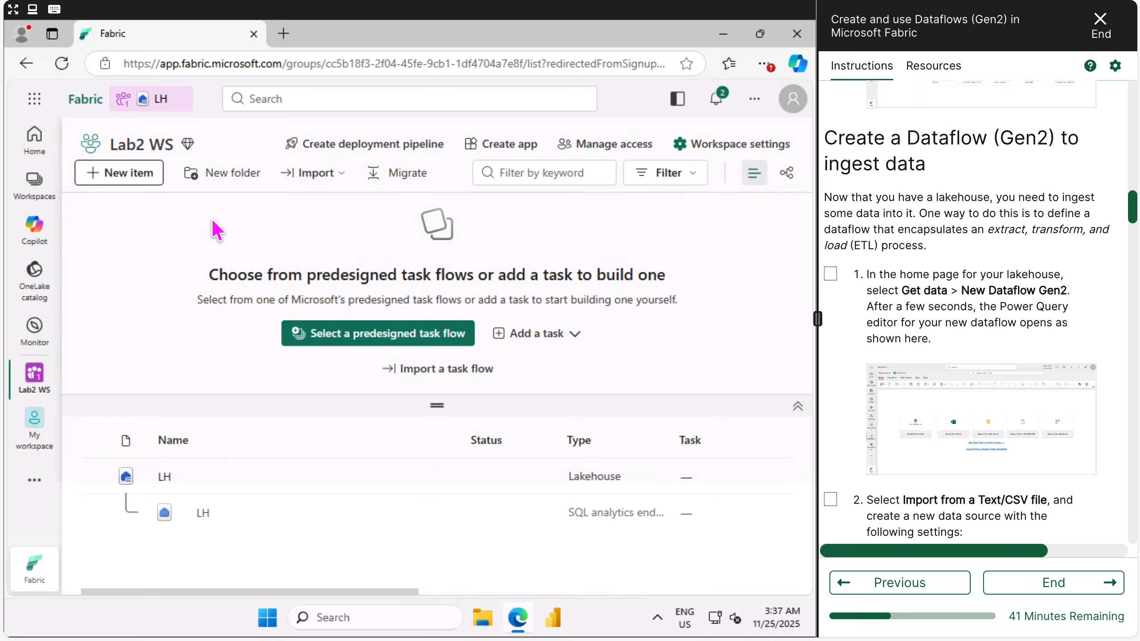
pyautogui.click(157, 100)
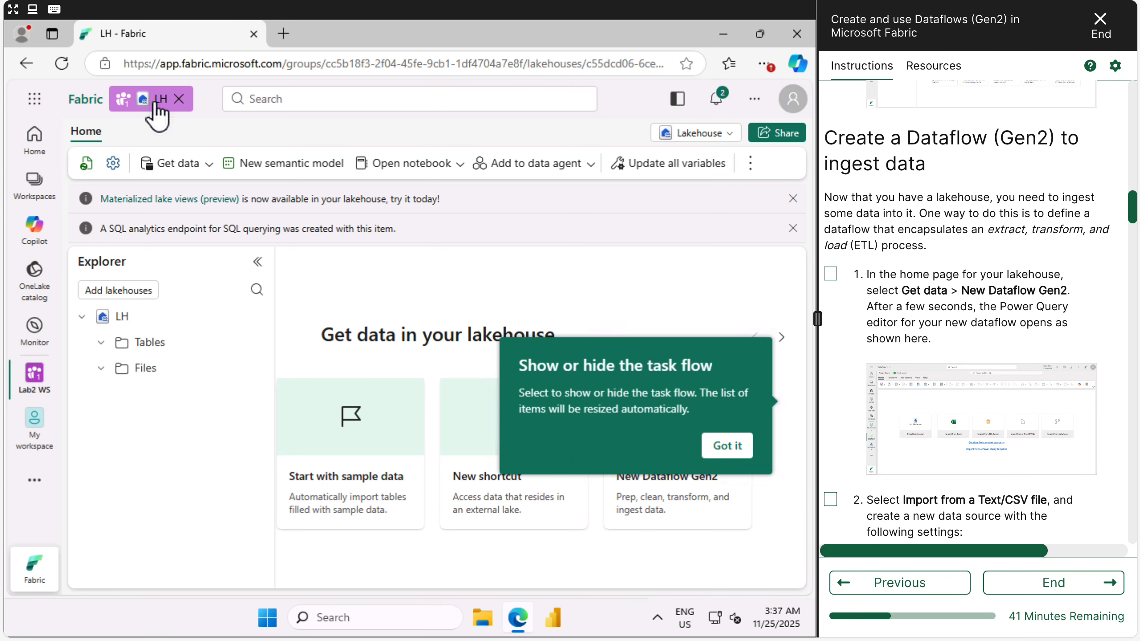
# Create Dataflow 1 from Get data > New Dataflow Gen2 and tick the first lab step
pyautogui.click(199, 167)
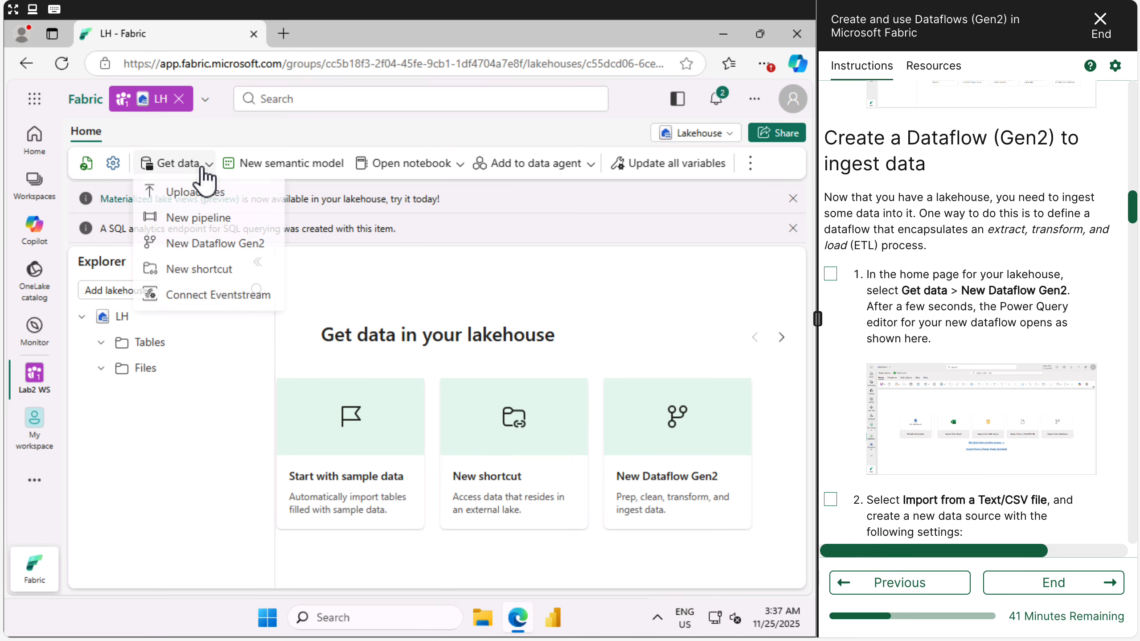
pyautogui.click(221, 247)
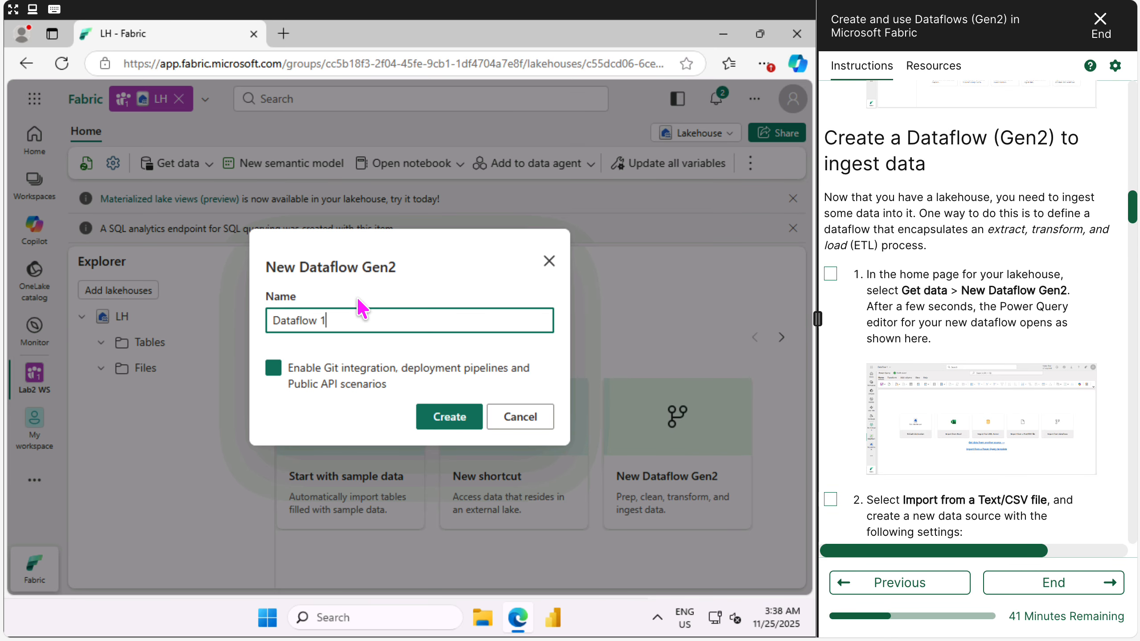
pyautogui.click(450, 417)
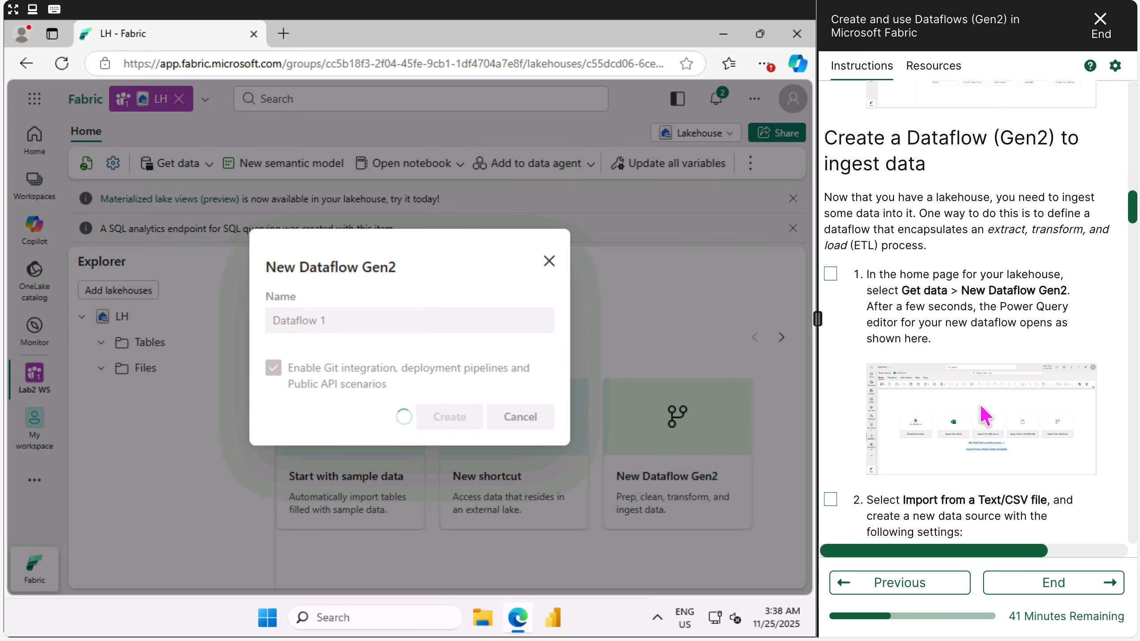
pyautogui.scroll(-2, 987, 415)
pyautogui.click(830, 182)
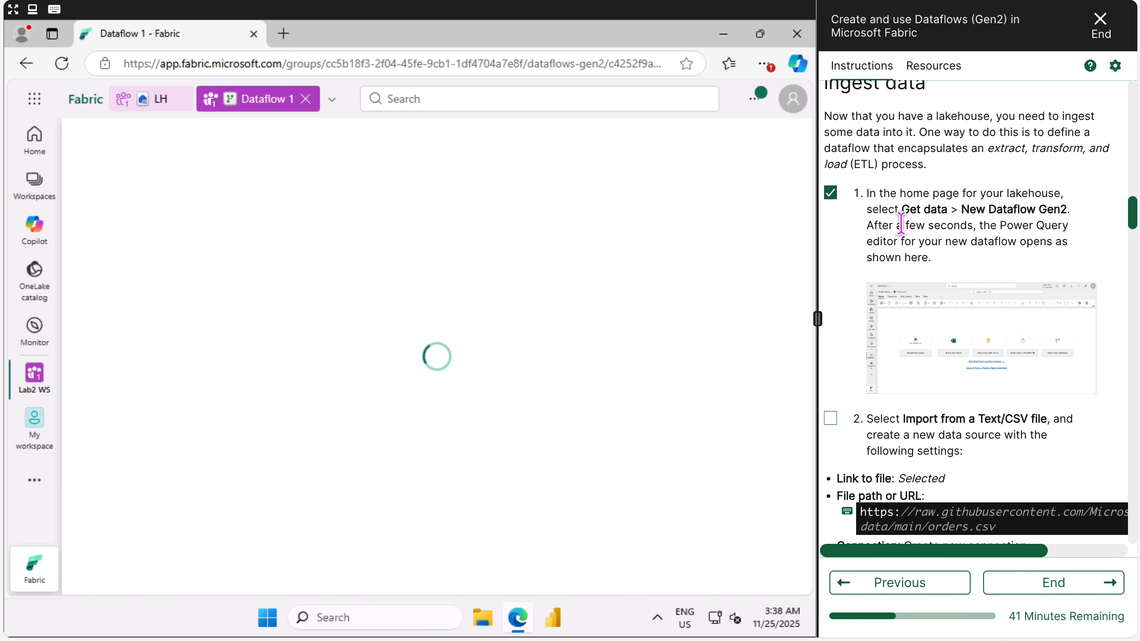
pyautogui.scroll(-4, 900, 225)
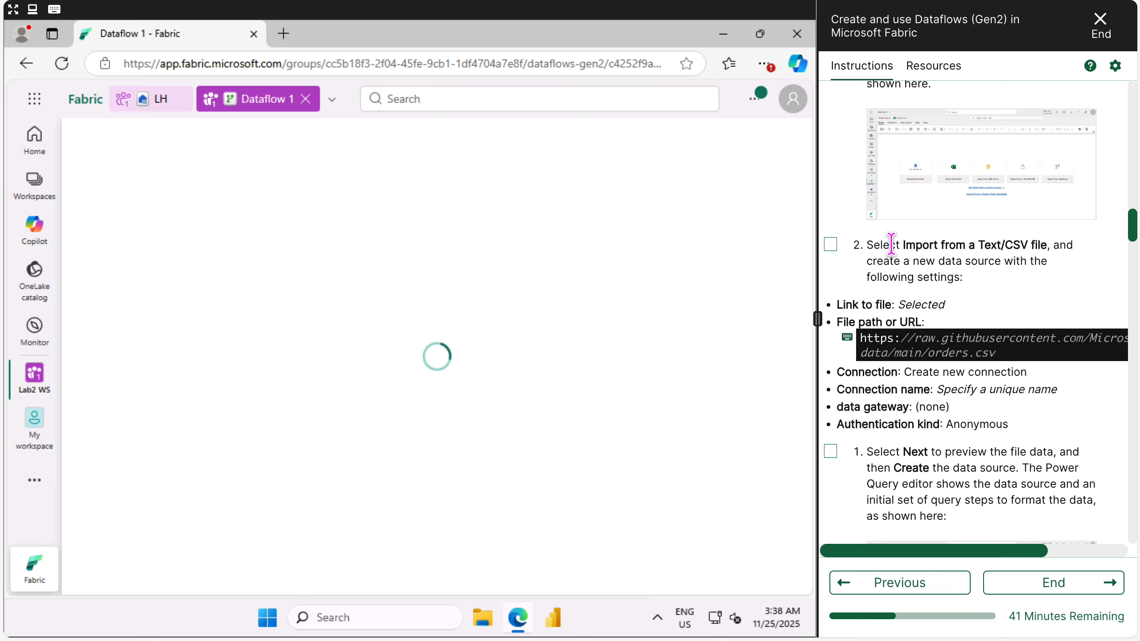
pyautogui.moveTo(915, 246); pyautogui.dragTo(1027, 289)
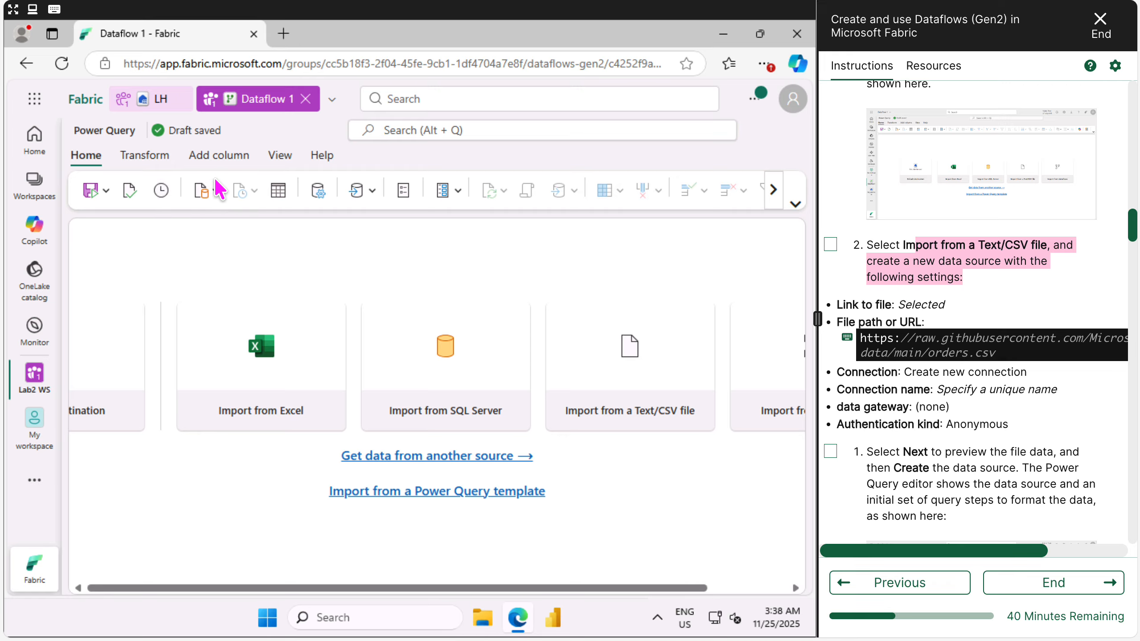
# Start a Text/CSV connection via New query > Get data and enter the orders.csv URL
pyautogui.click(797, 207)
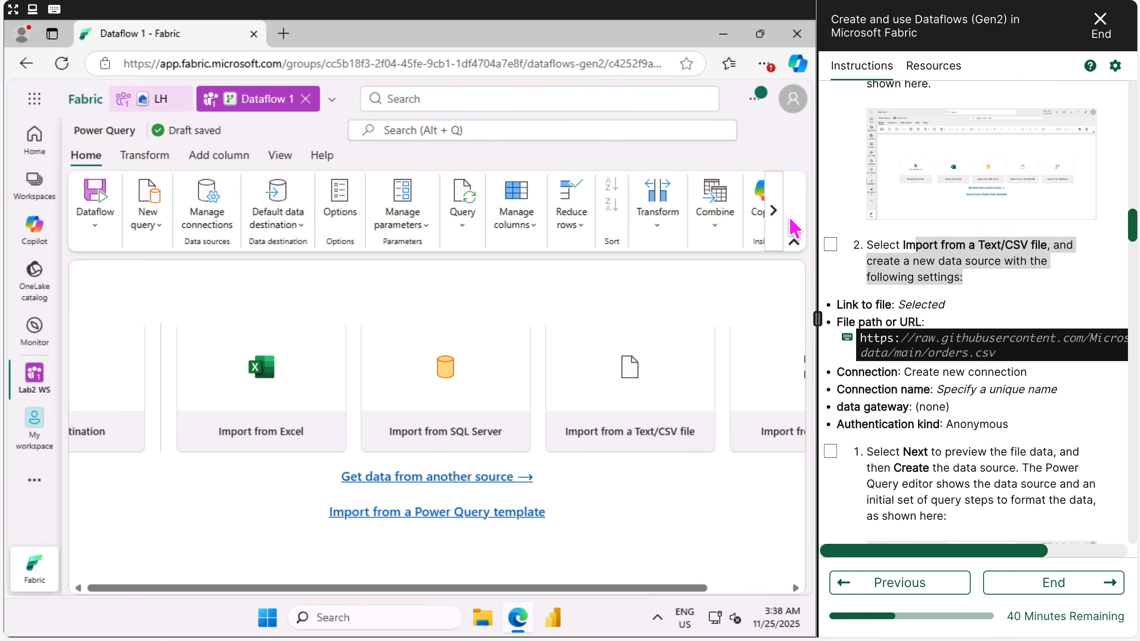
pyautogui.click(158, 225)
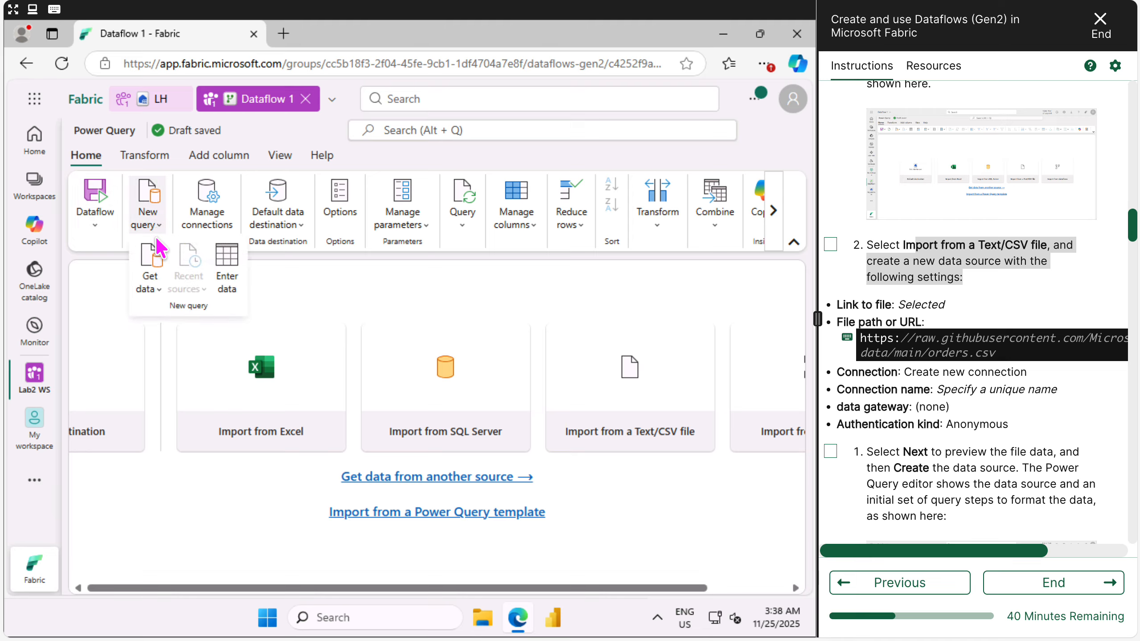
pyautogui.click(160, 294)
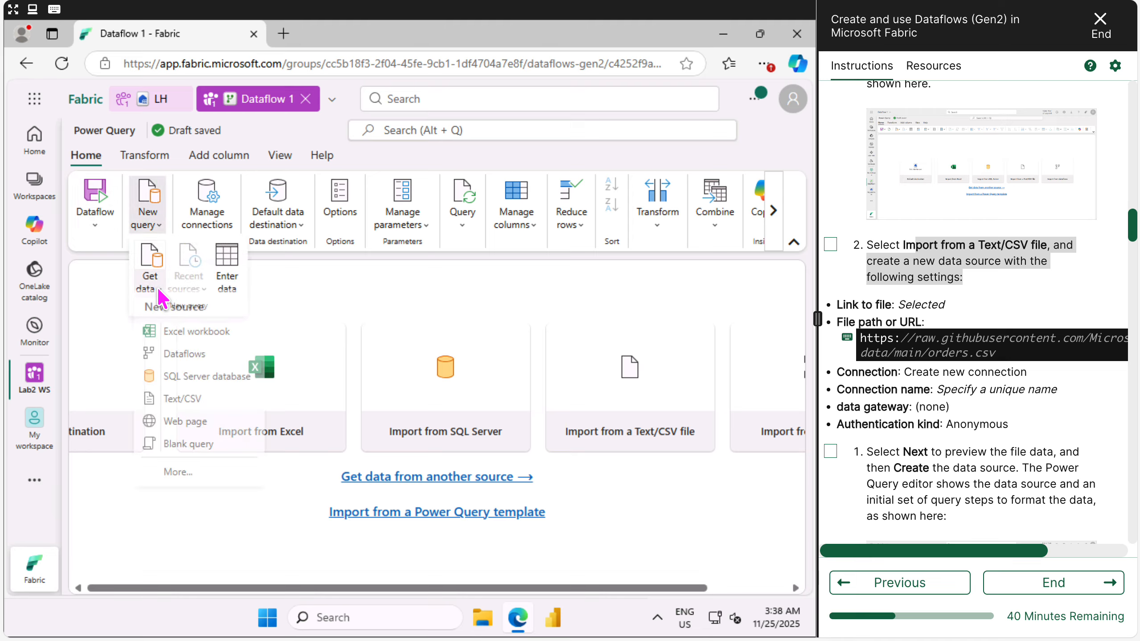
pyautogui.click(182, 405)
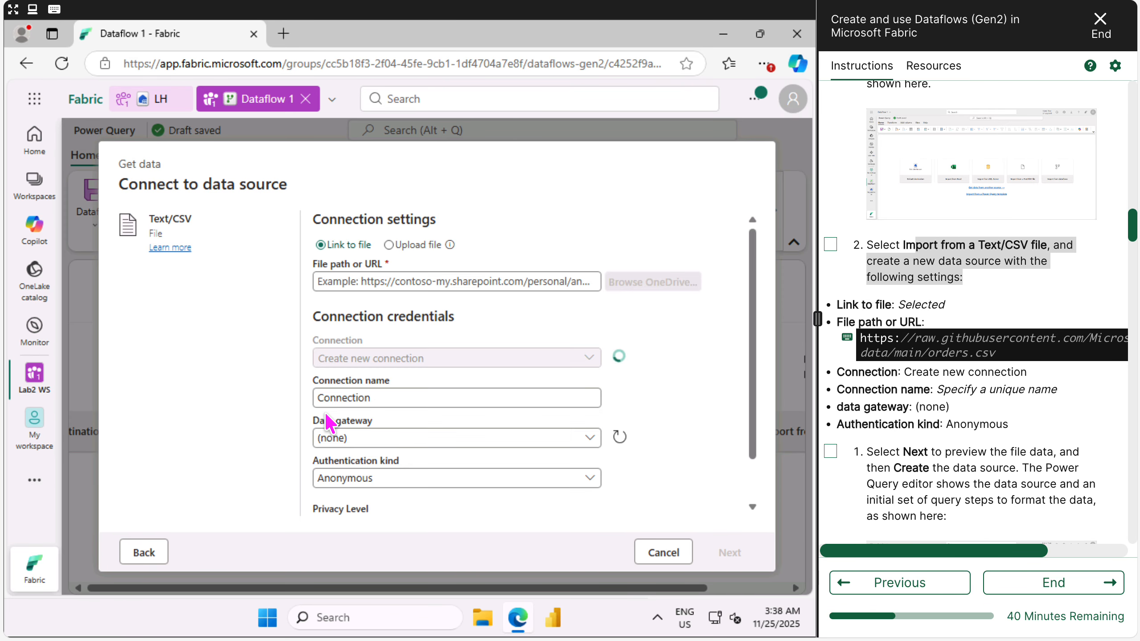
pyautogui.click(366, 282)
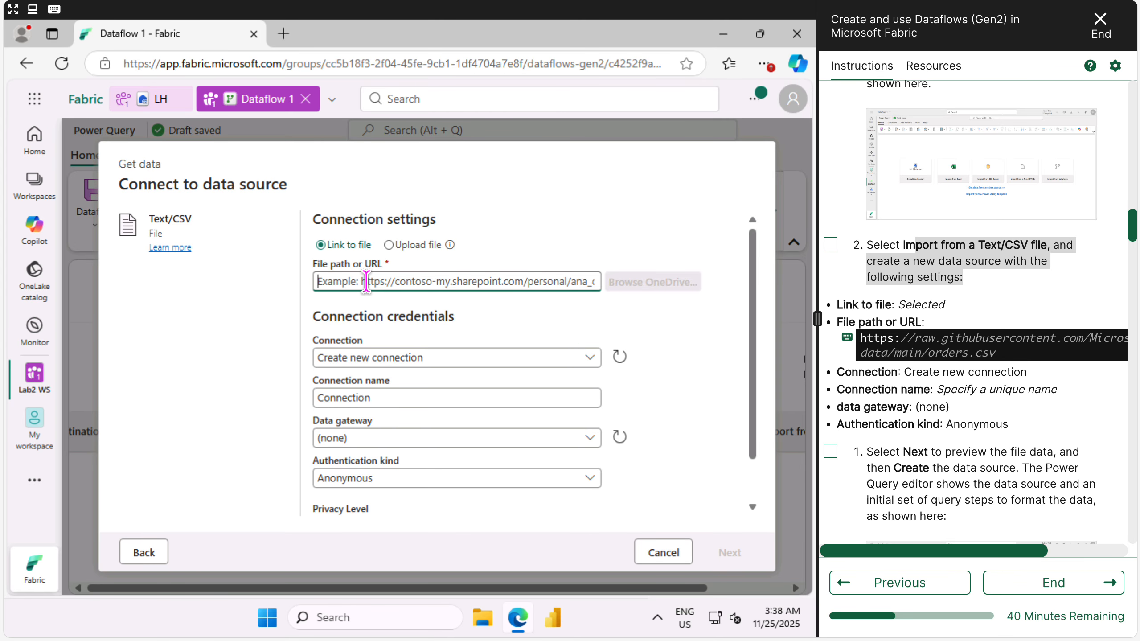
pyautogui.click(848, 338)
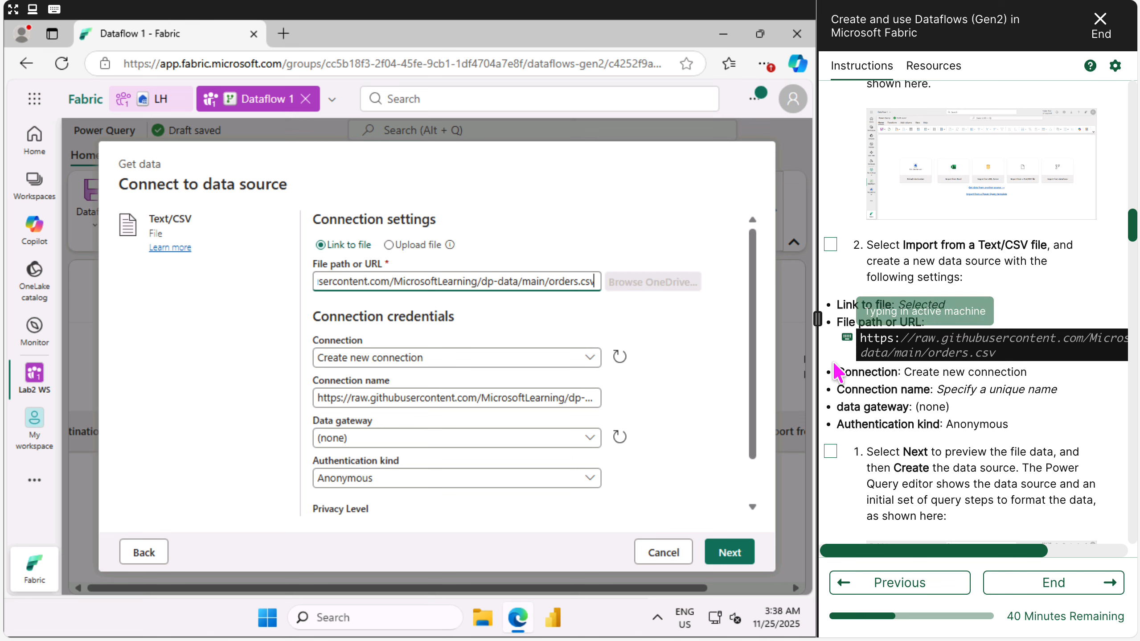
# Replace the auto-filled connection name with 'test'
pyautogui.click(397, 404)
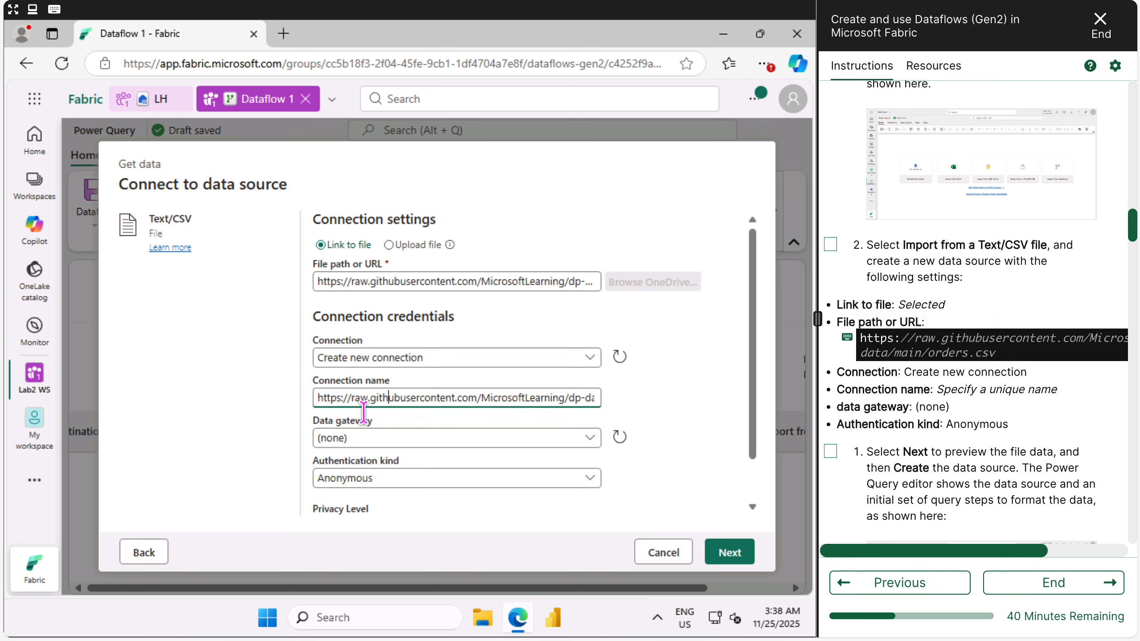
pyautogui.hotkey('ctrl', 'a')
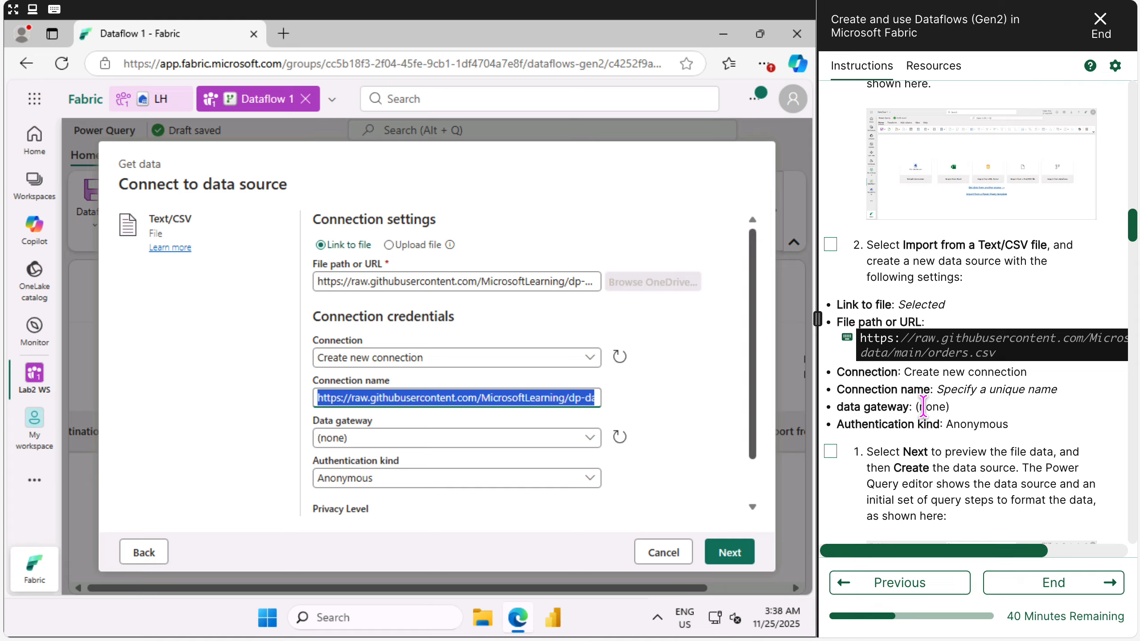
pyautogui.scroll(-3, 923, 405)
pyautogui.scroll(-1, 923, 406)
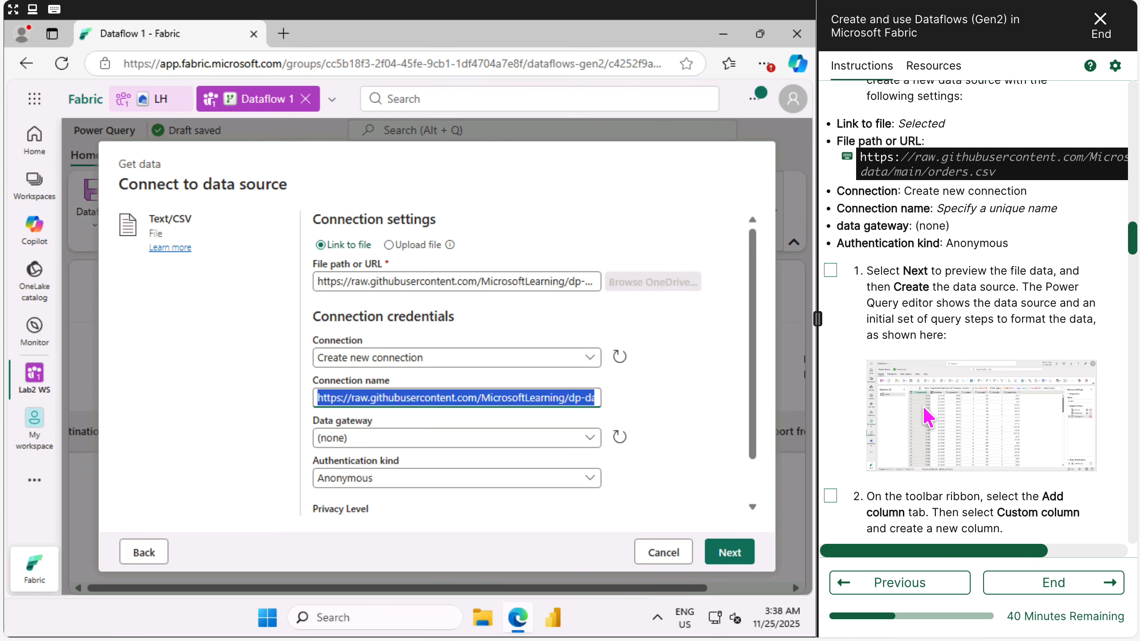
pyautogui.scroll(1, 923, 406)
pyautogui.write('test')
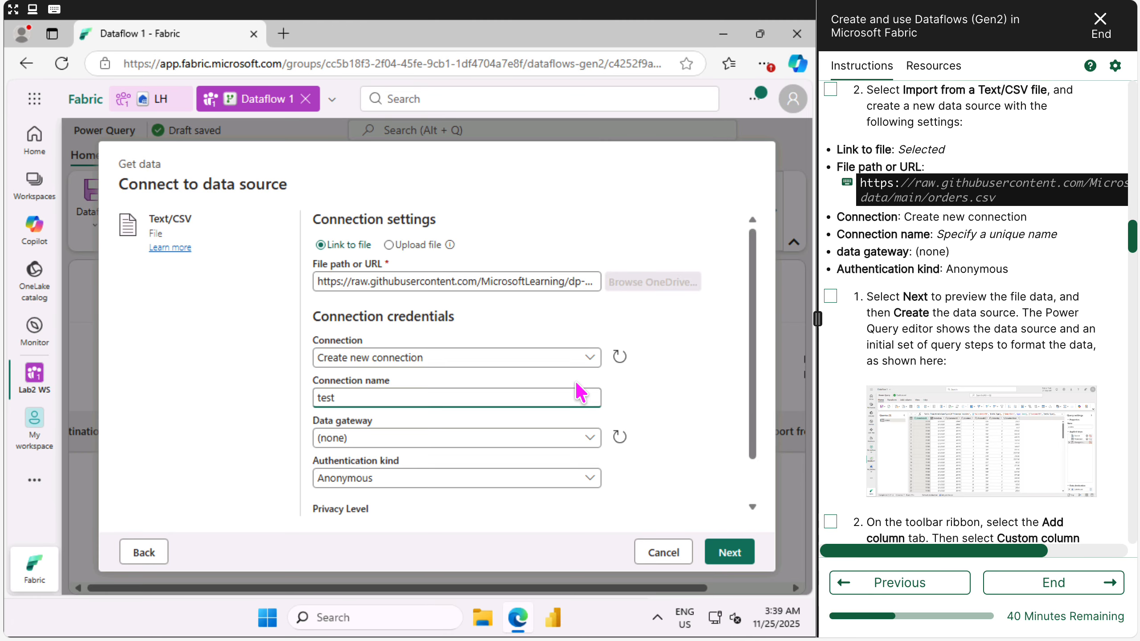
pyautogui.scroll(-1, 579, 393)
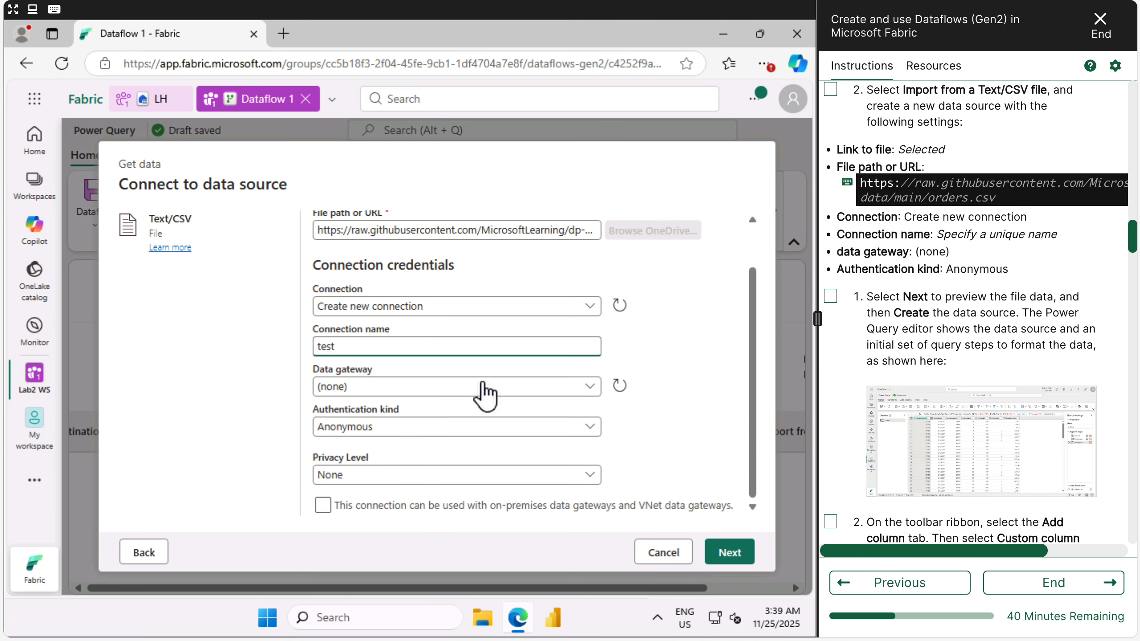
# Preview the orders.csv data and create the seven-column orders query from it
pyautogui.click(732, 555)
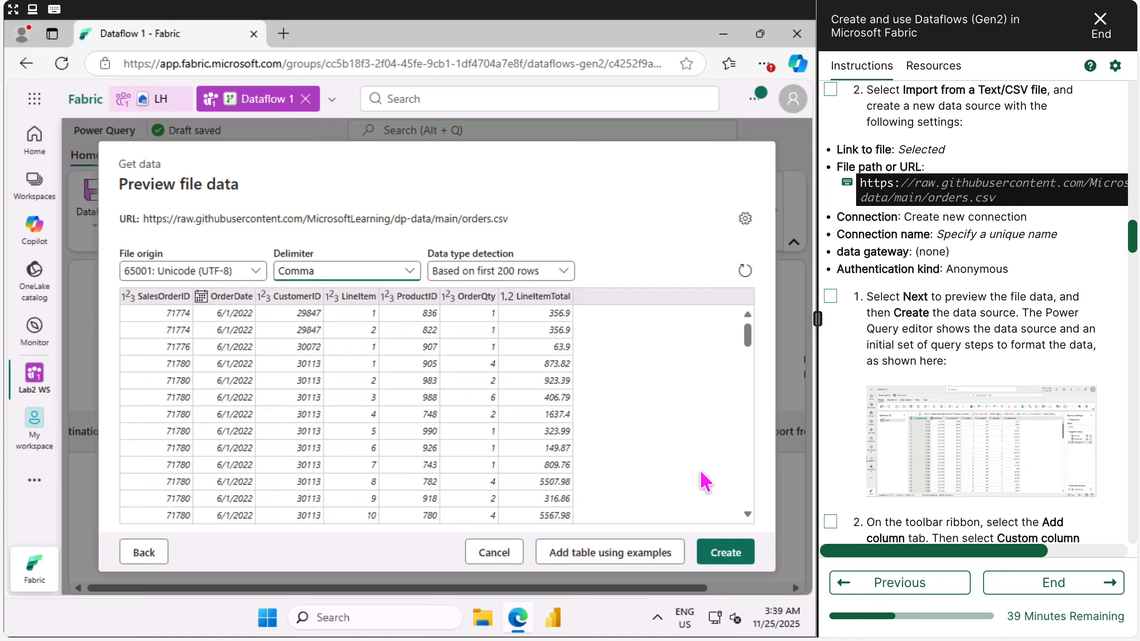
pyautogui.click(726, 553)
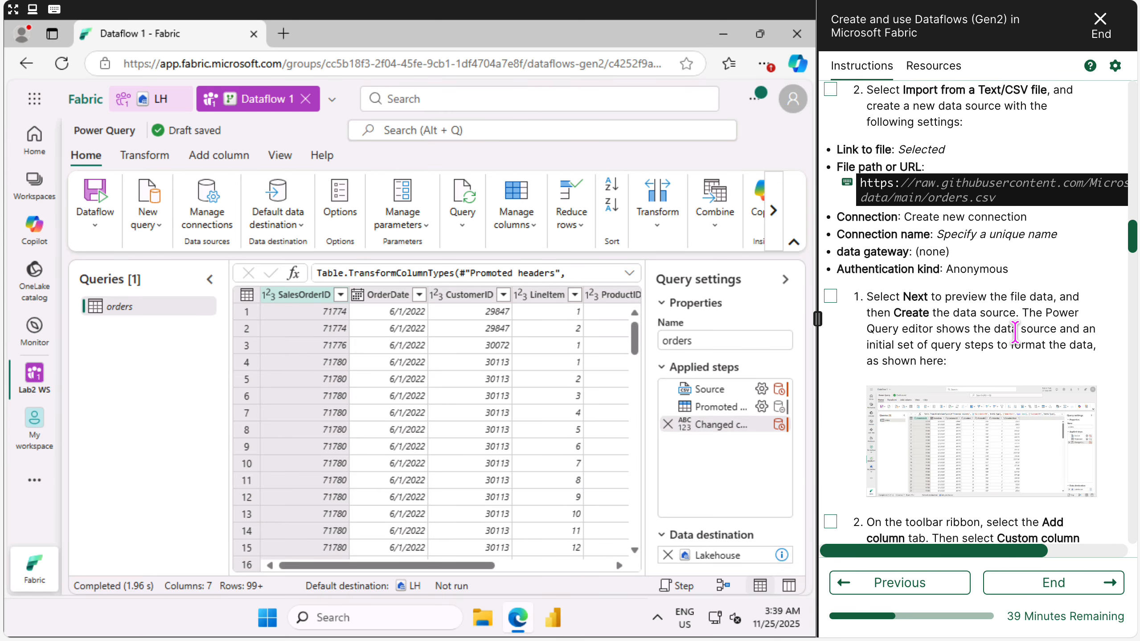
# Read the lab step about adding a column, then show the Add column ribbon commands
pyautogui.scroll(-3, 1016, 336)
pyautogui.scroll(-2, 1018, 343)
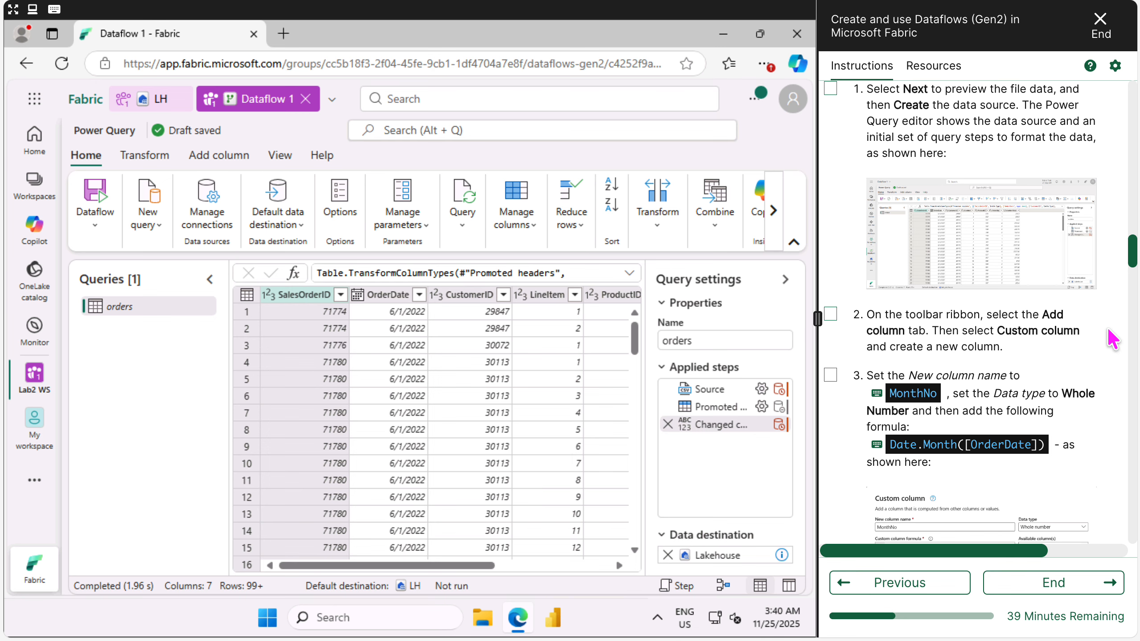
pyautogui.scroll(2, 973, 318)
pyautogui.scroll(-3, 973, 318)
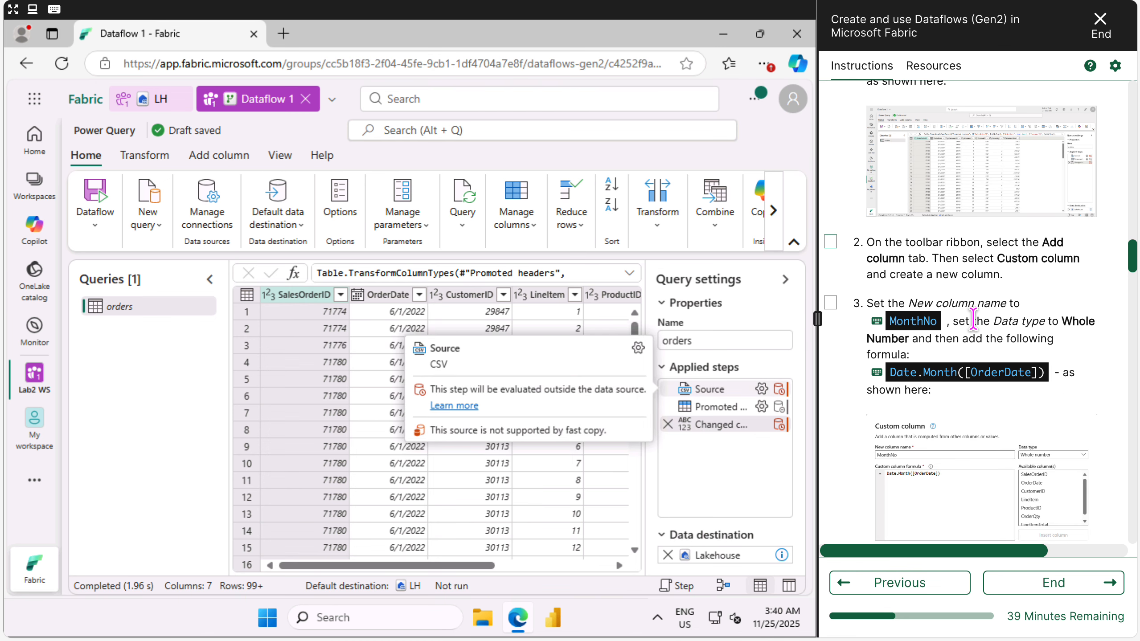
pyautogui.scroll(2, 972, 318)
pyautogui.scroll(1, 972, 319)
pyautogui.scroll(-4, 965, 323)
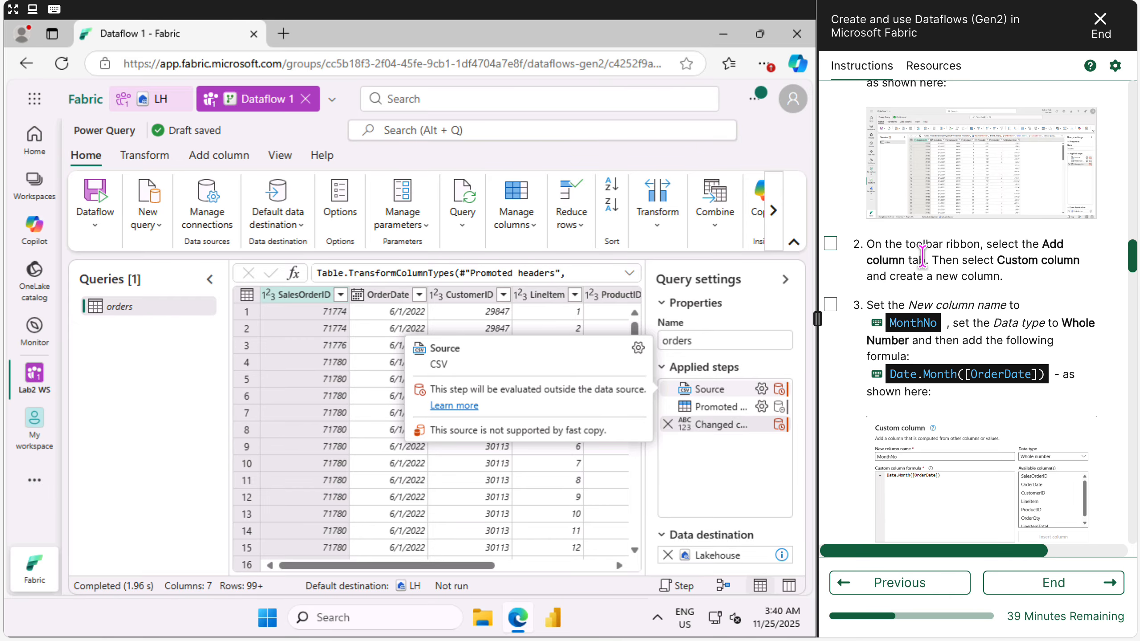
pyautogui.moveTo(866, 243); pyautogui.dragTo(994, 273)
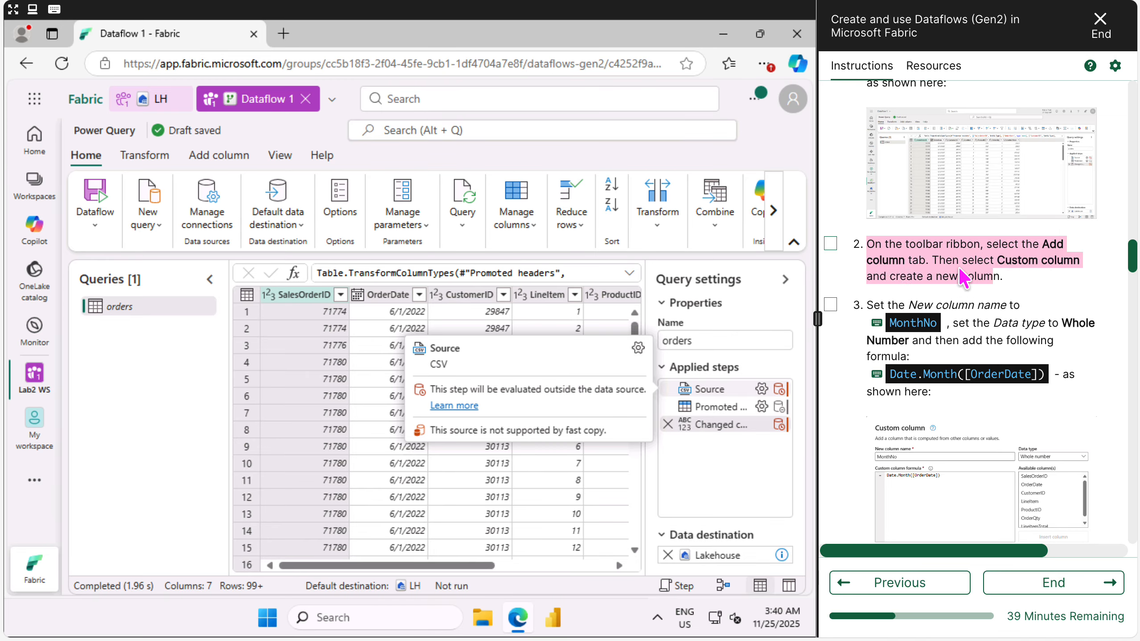
pyautogui.click(903, 260)
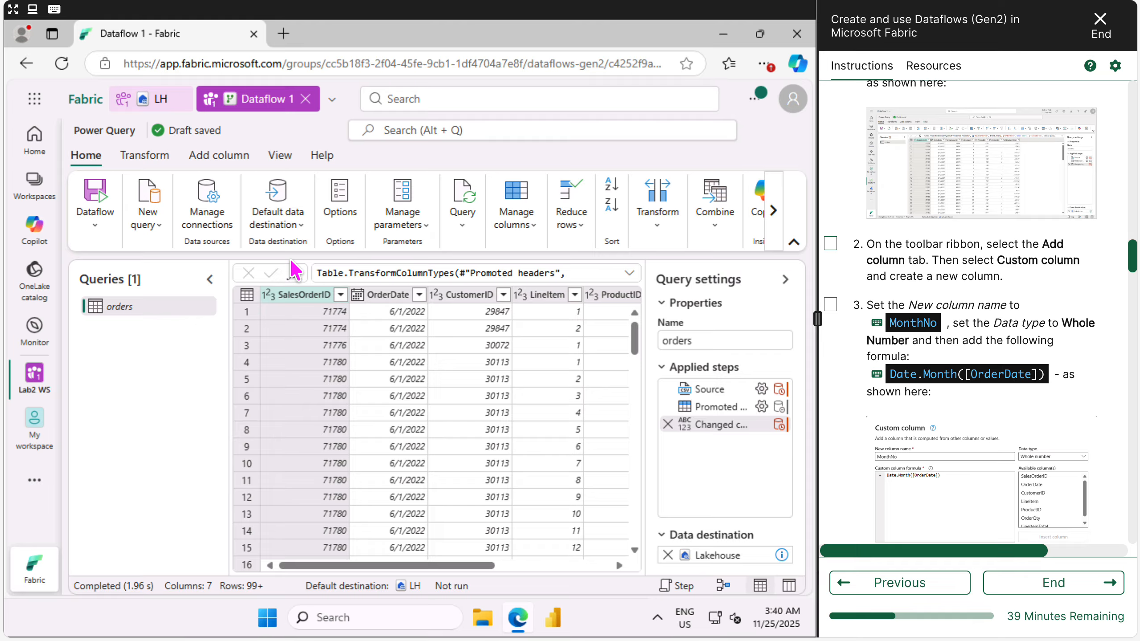
pyautogui.click(215, 170)
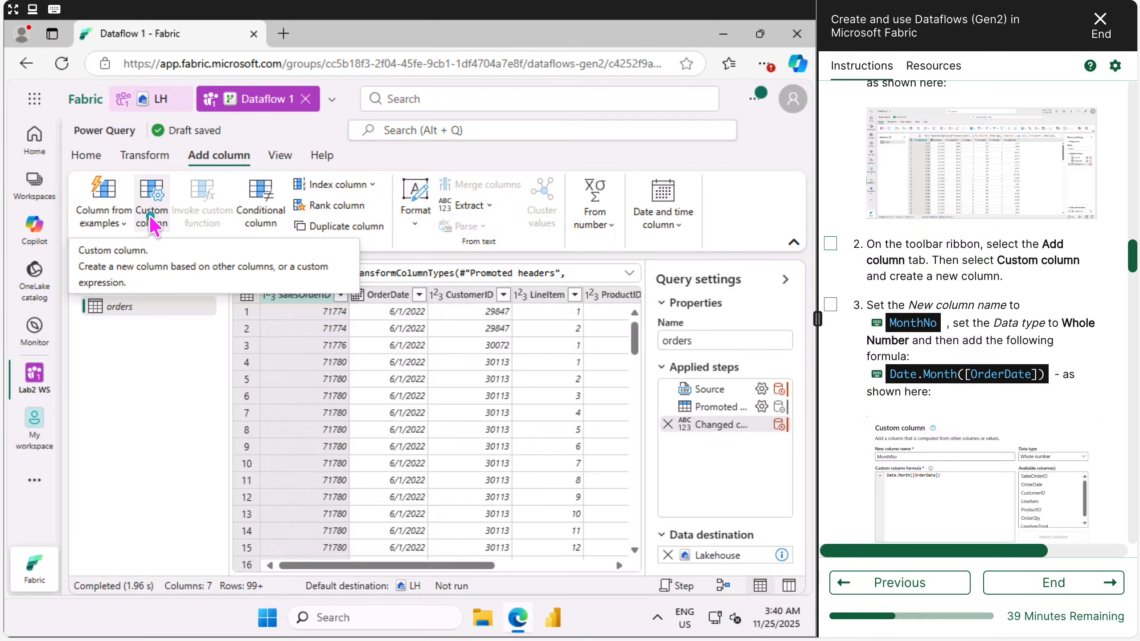
# Add custom column MonthNo, Whole number, formula Date.Month([OrderDate]); tick lab steps 2–3
pyautogui.press('super')
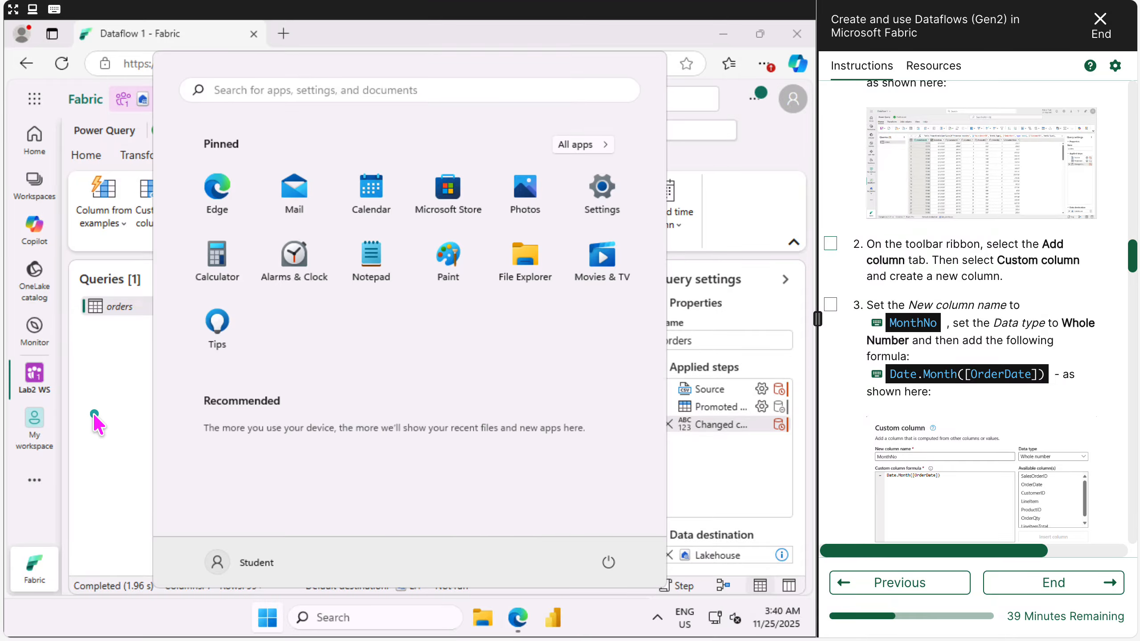
pyautogui.click(101, 418)
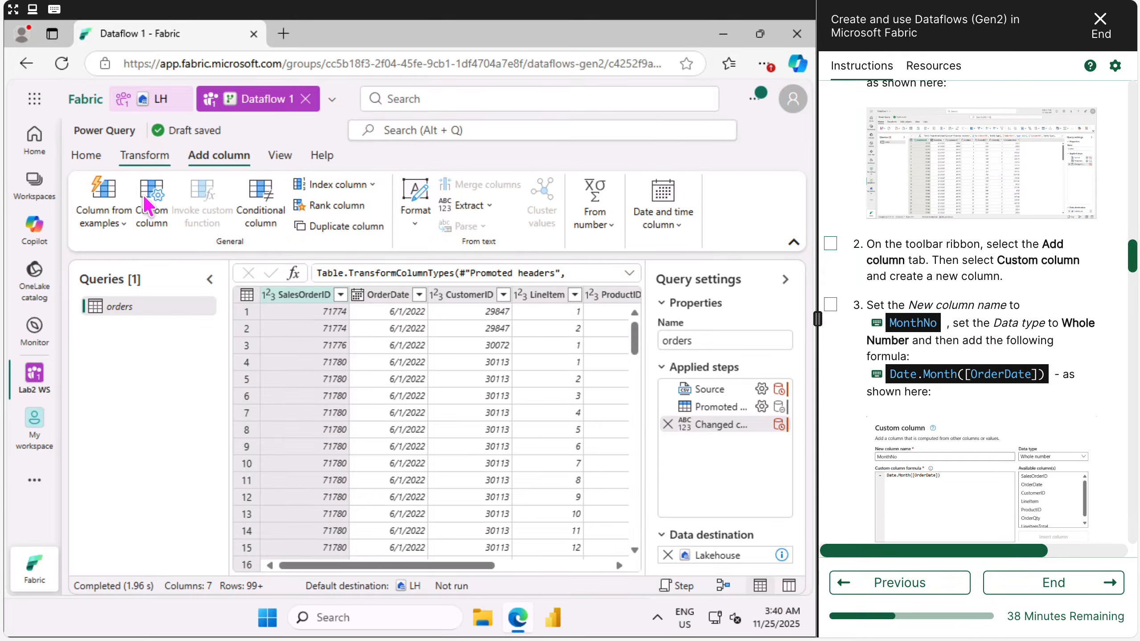
pyautogui.click(148, 216)
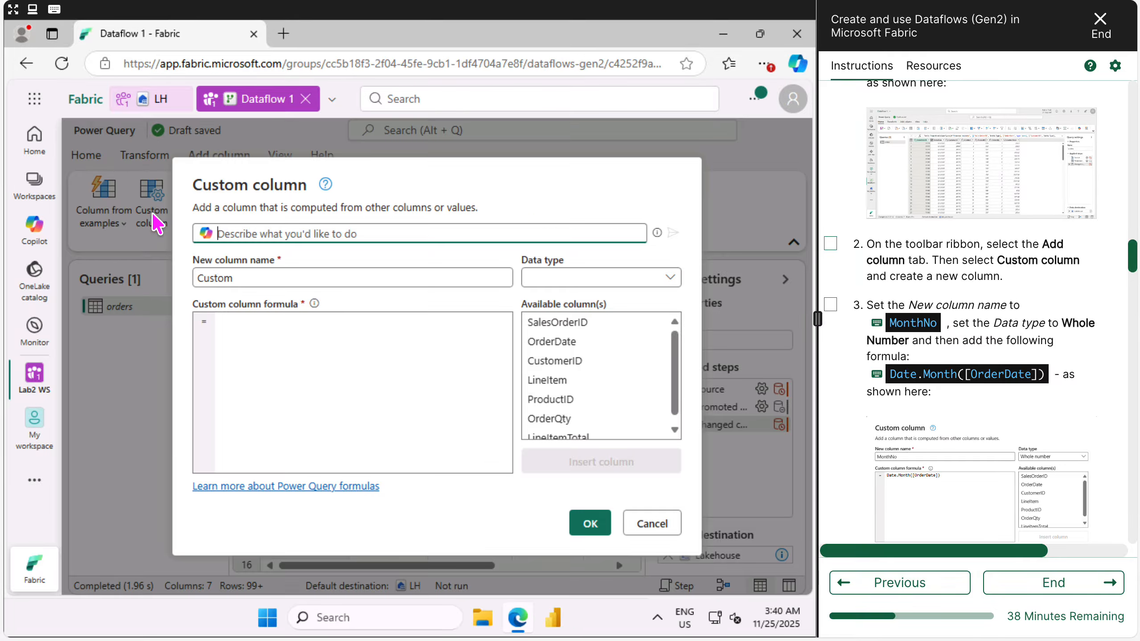
pyautogui.click(251, 278)
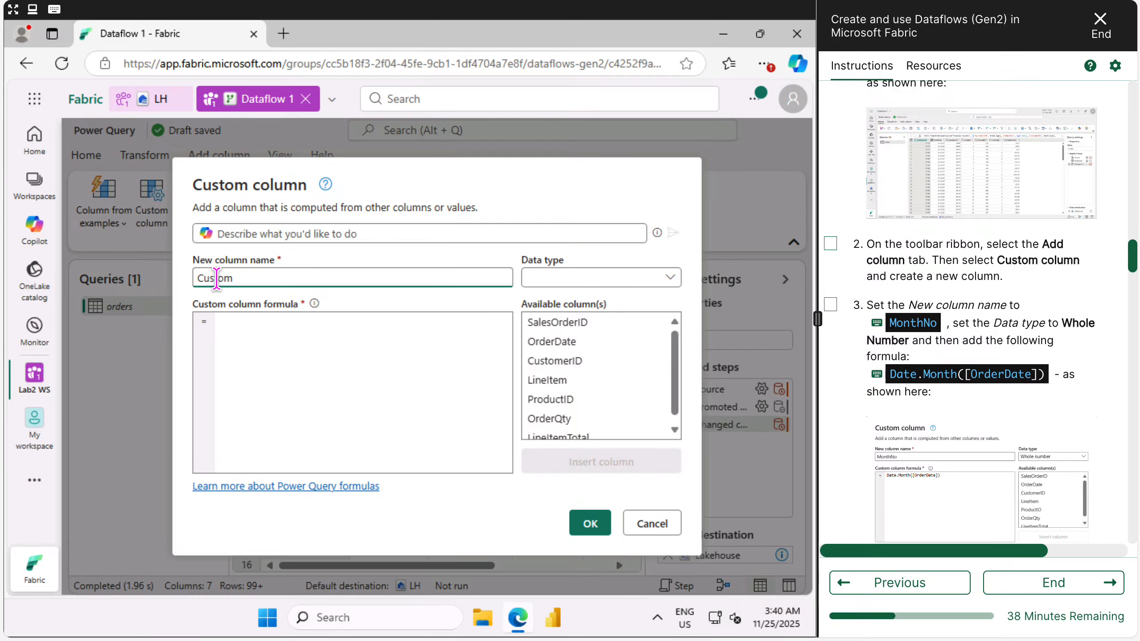
pyautogui.doubleClick(216, 278)
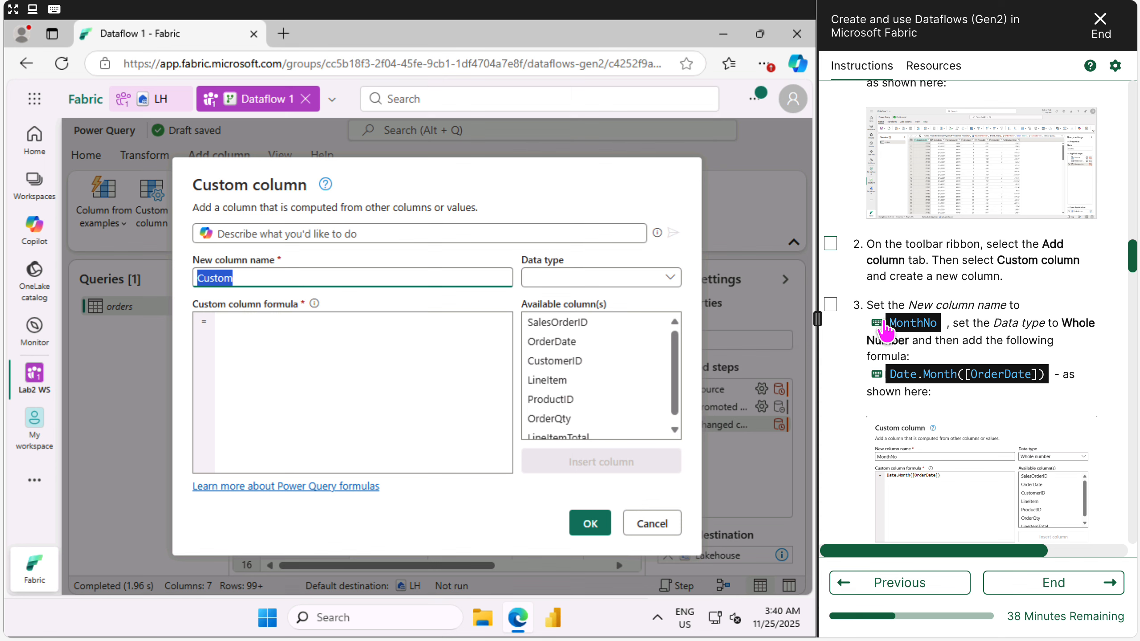
pyautogui.click(883, 324)
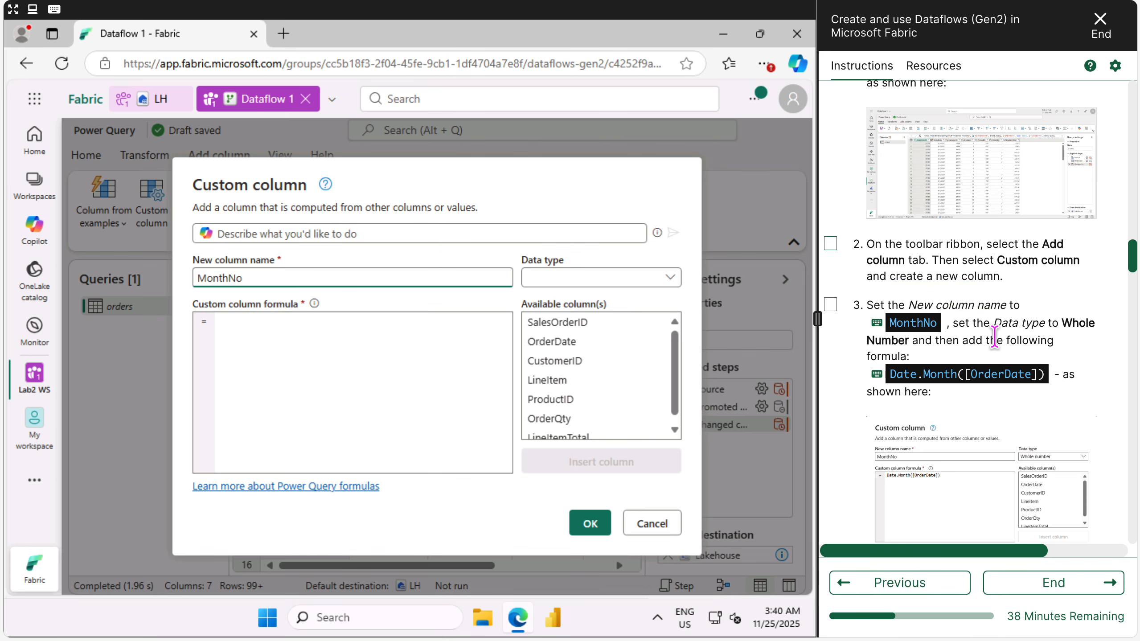
pyautogui.click(677, 278)
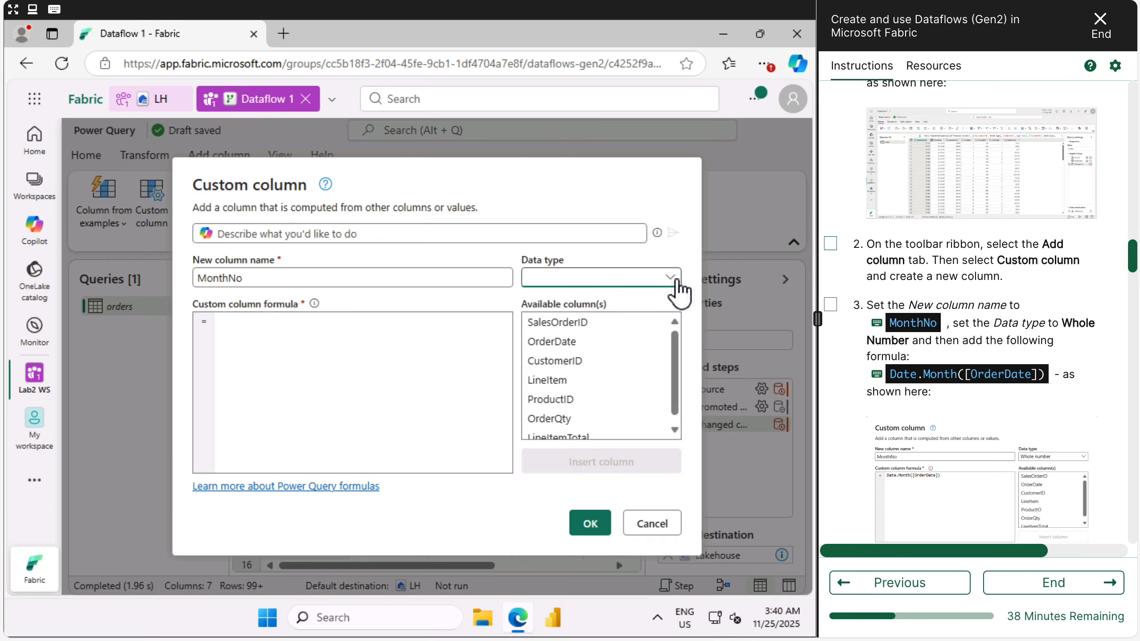
pyautogui.click(592, 361)
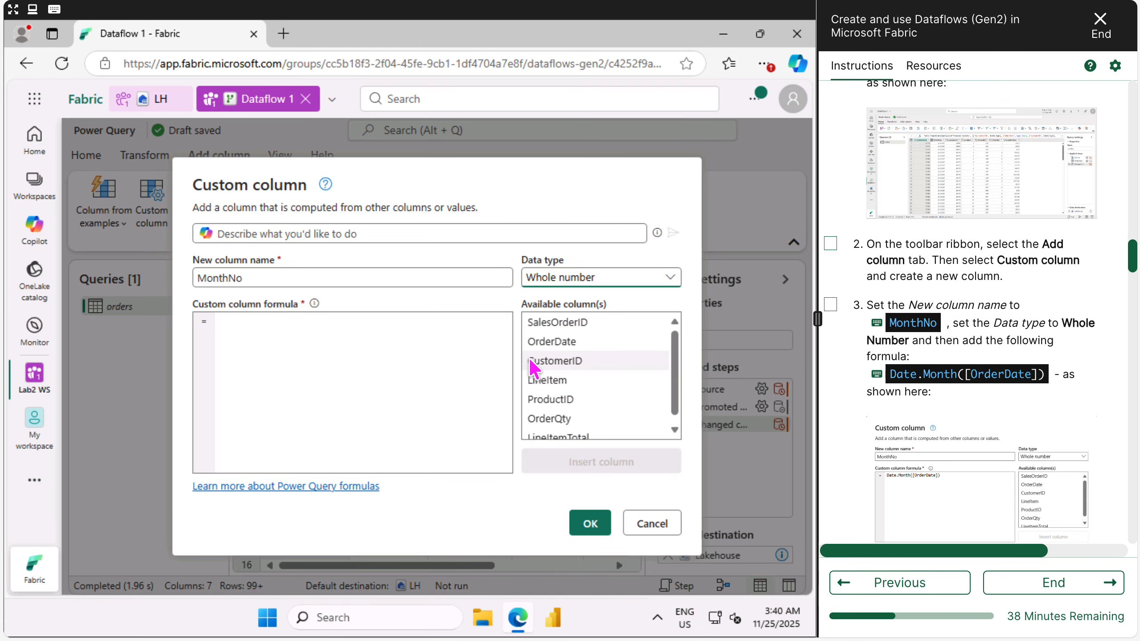
pyautogui.click(318, 327)
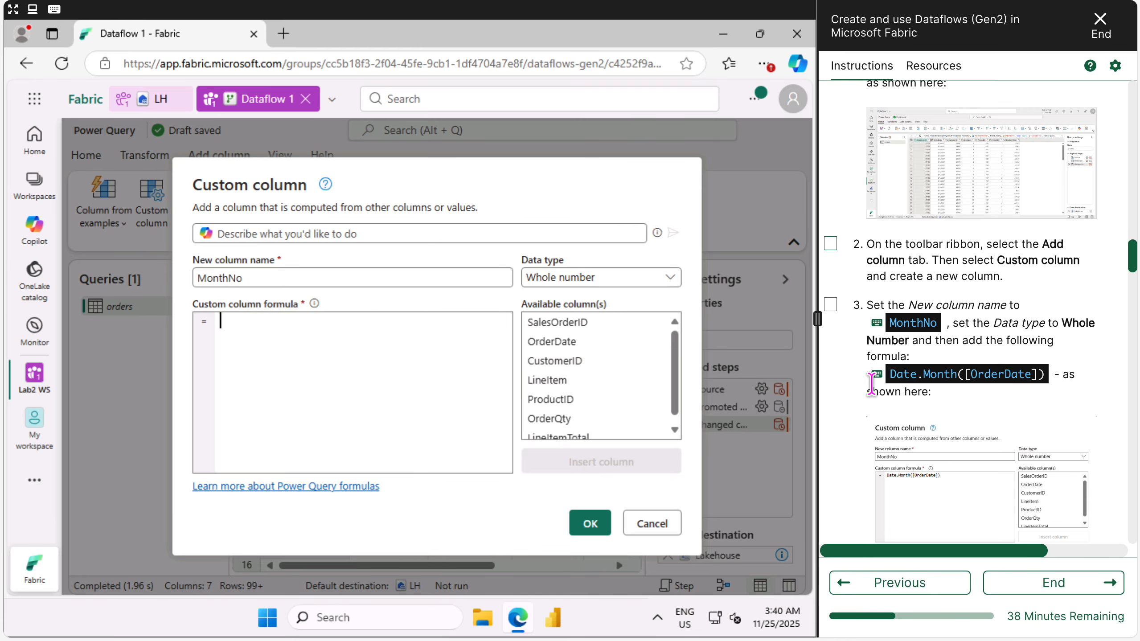
pyautogui.click(875, 377)
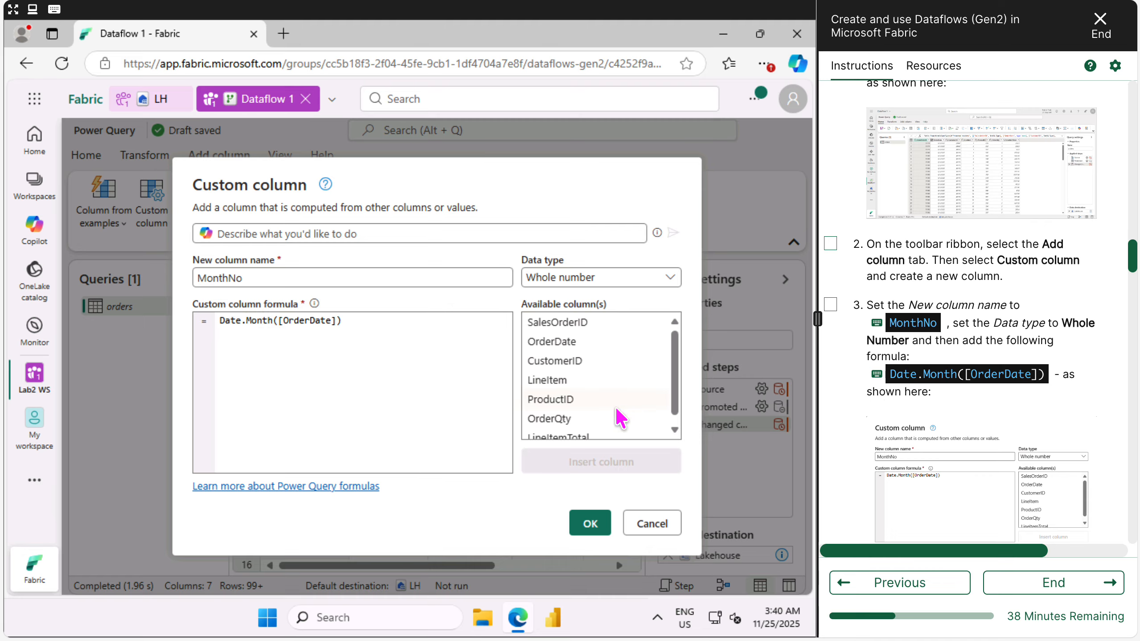
pyautogui.click(586, 521)
pyautogui.click(830, 304)
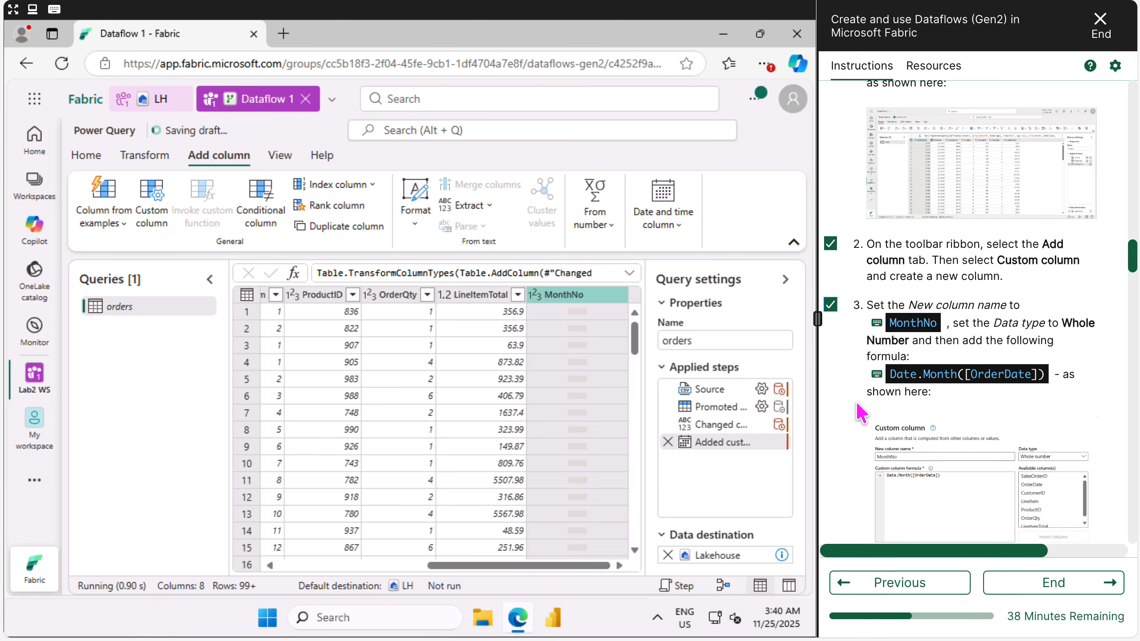
pyautogui.scroll(-4, 856, 400)
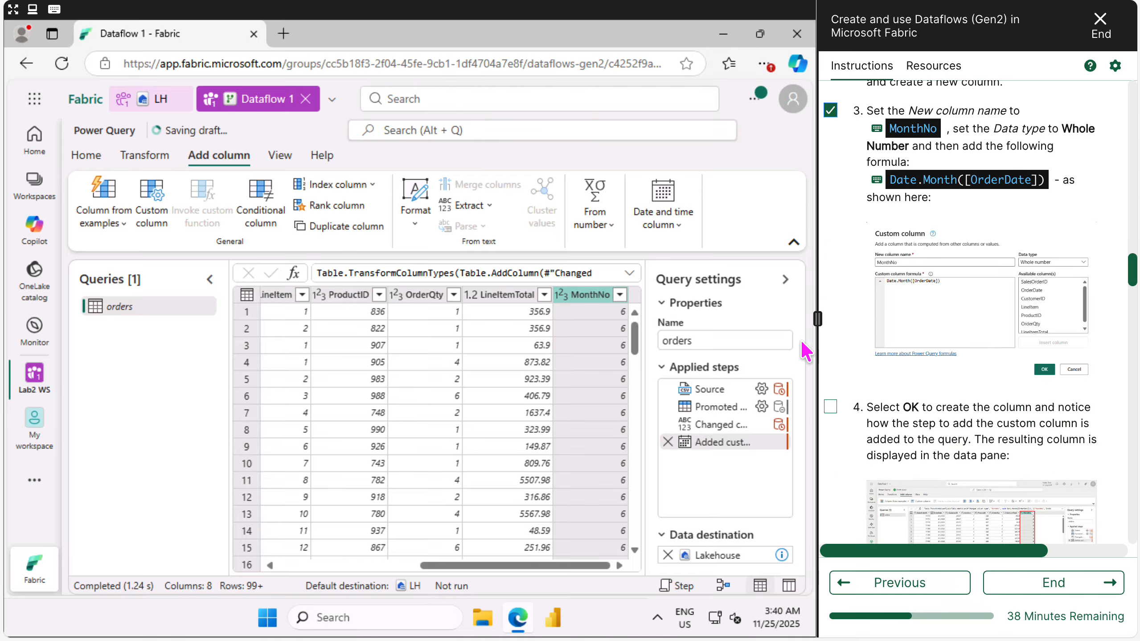
pyautogui.click(943, 302)
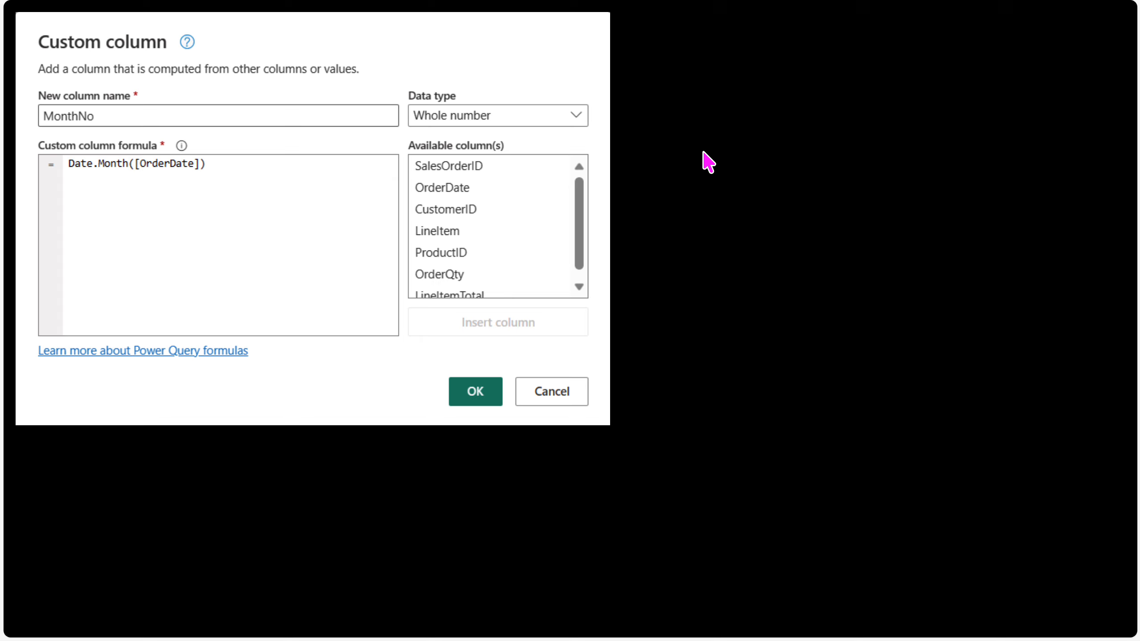
pyautogui.press('Escape')
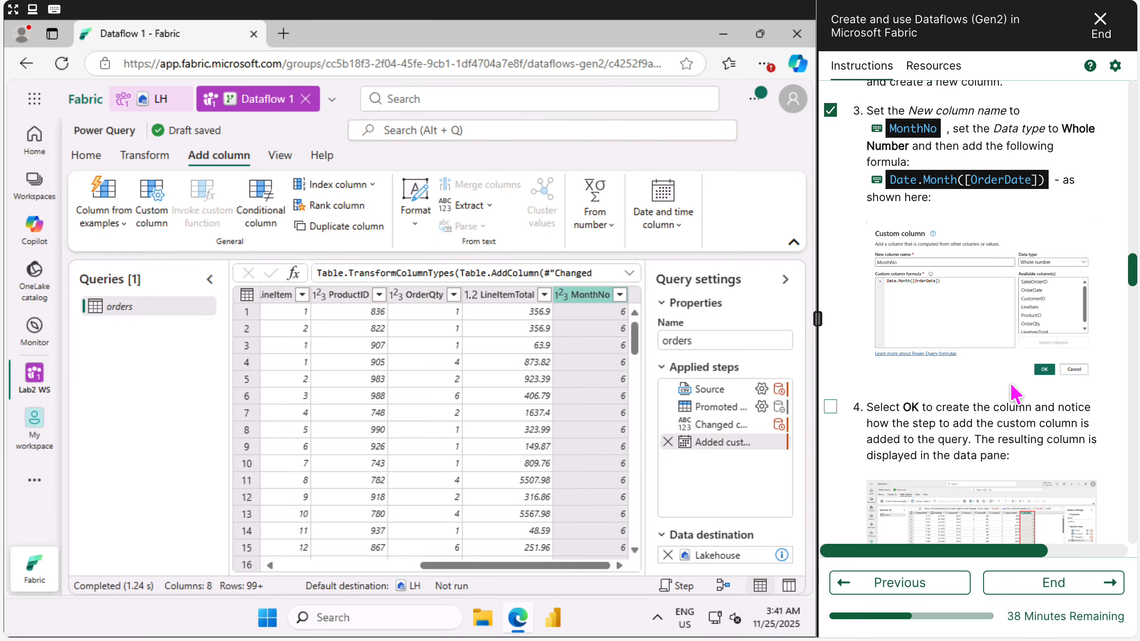
pyautogui.scroll(-4, 1010, 383)
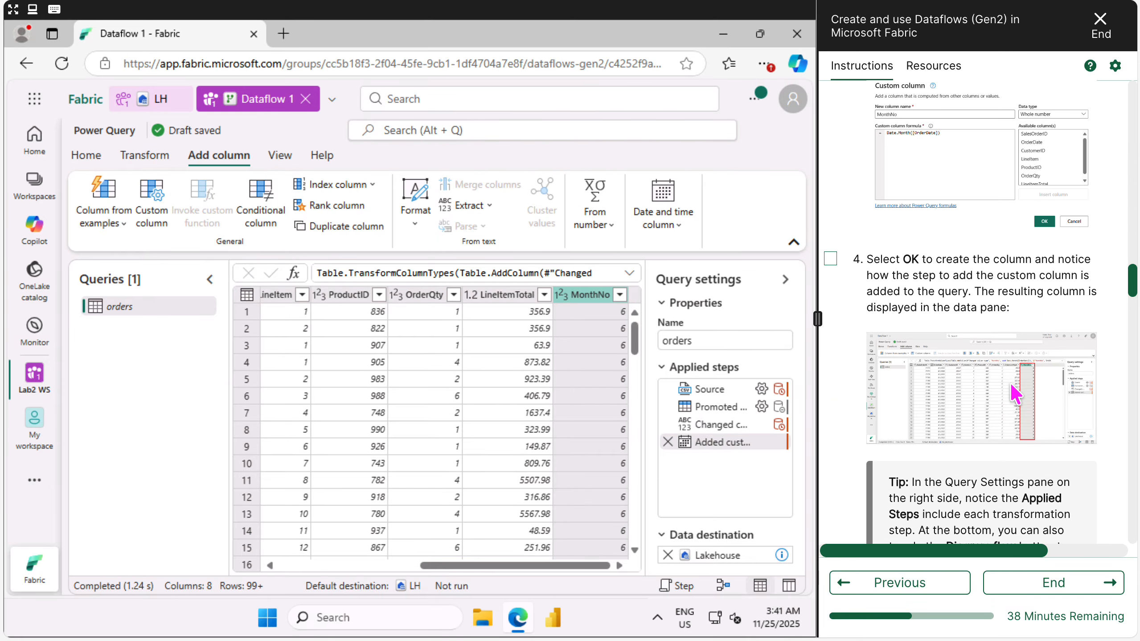
pyautogui.click(991, 350)
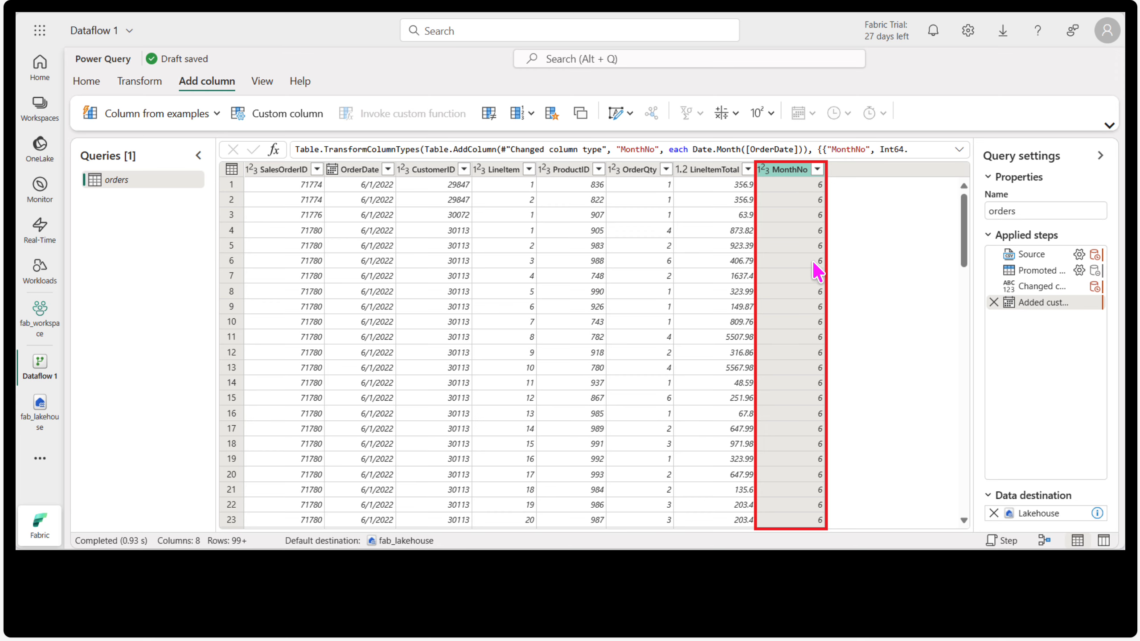
pyautogui.press('Escape')
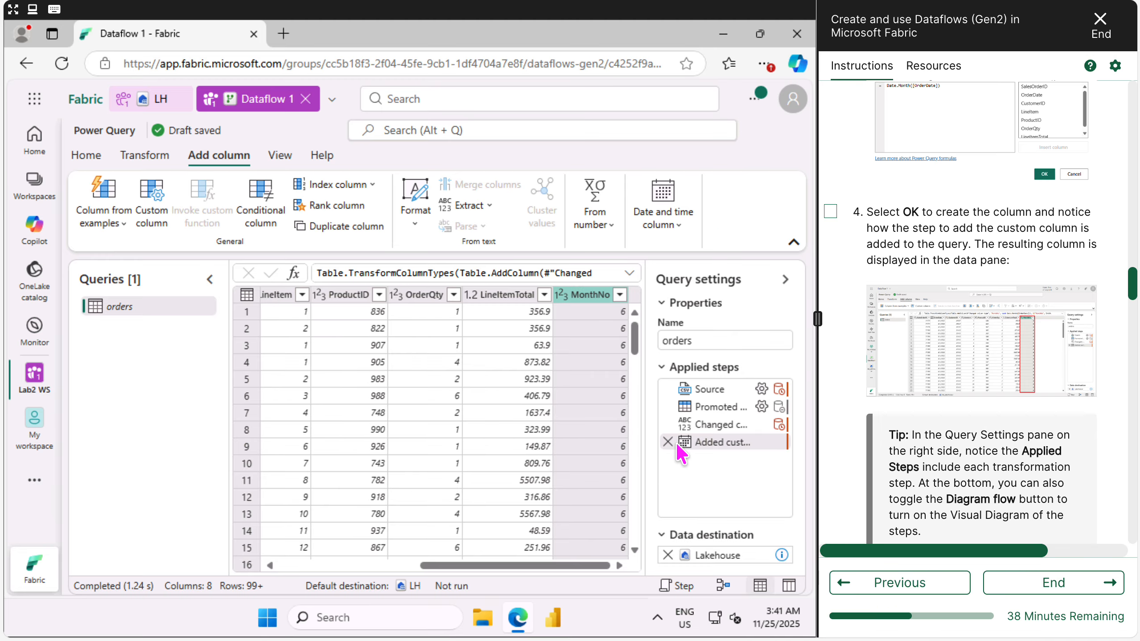
pyautogui.moveTo(713, 454)
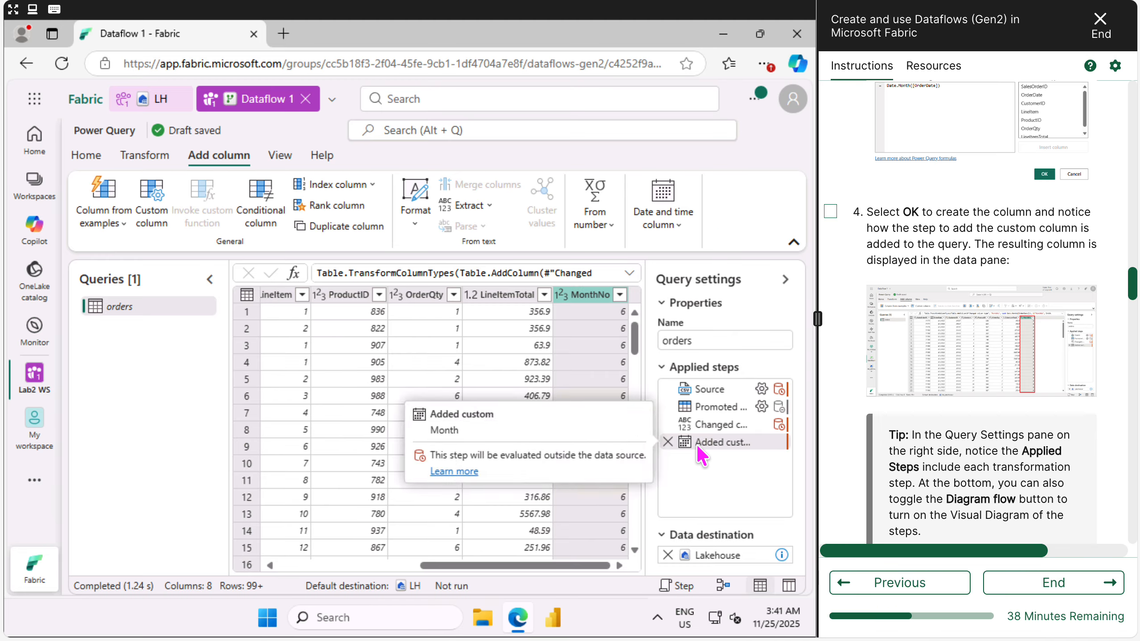
pyautogui.scroll(-5, 940, 436)
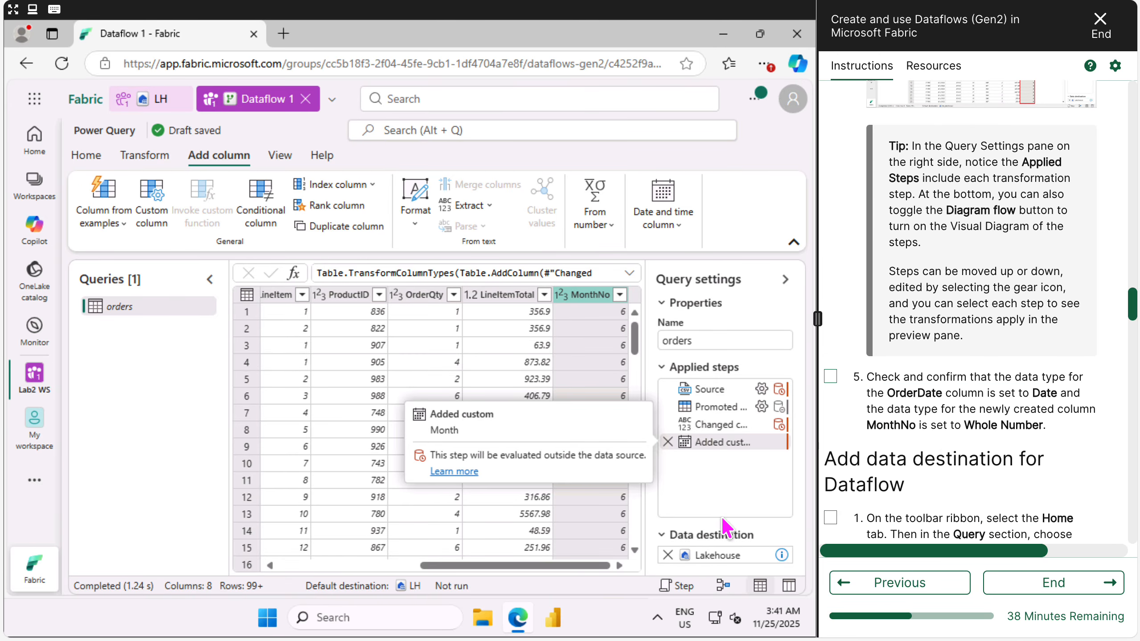
# Switch the orders query to Diagram view and tick lab step 5
pyautogui.click(721, 590)
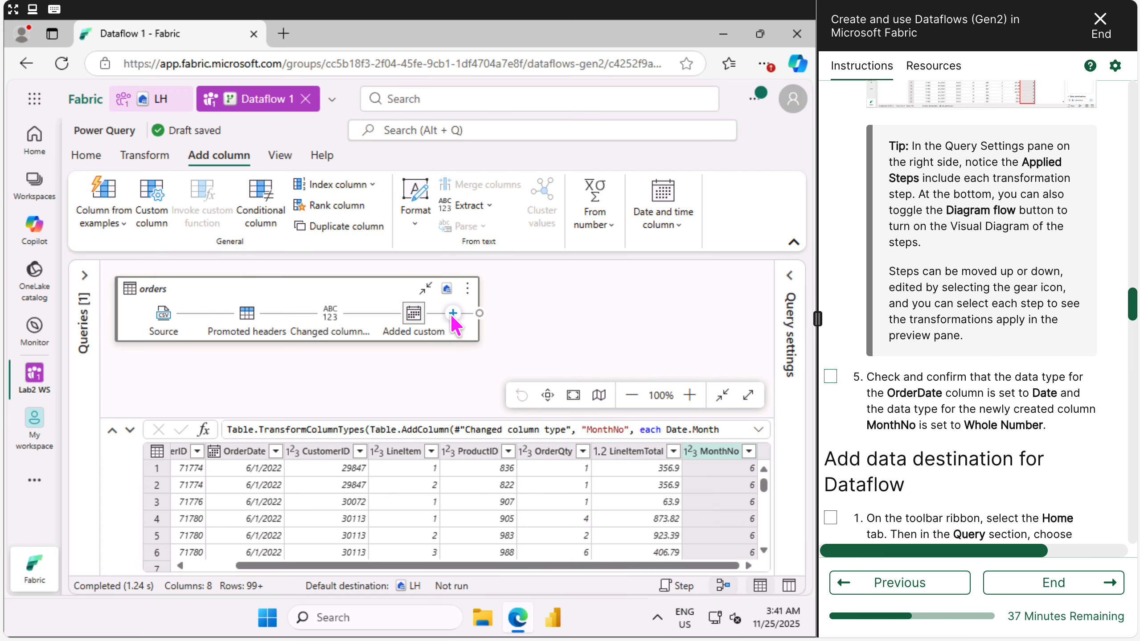
pyautogui.moveTo(447, 293)
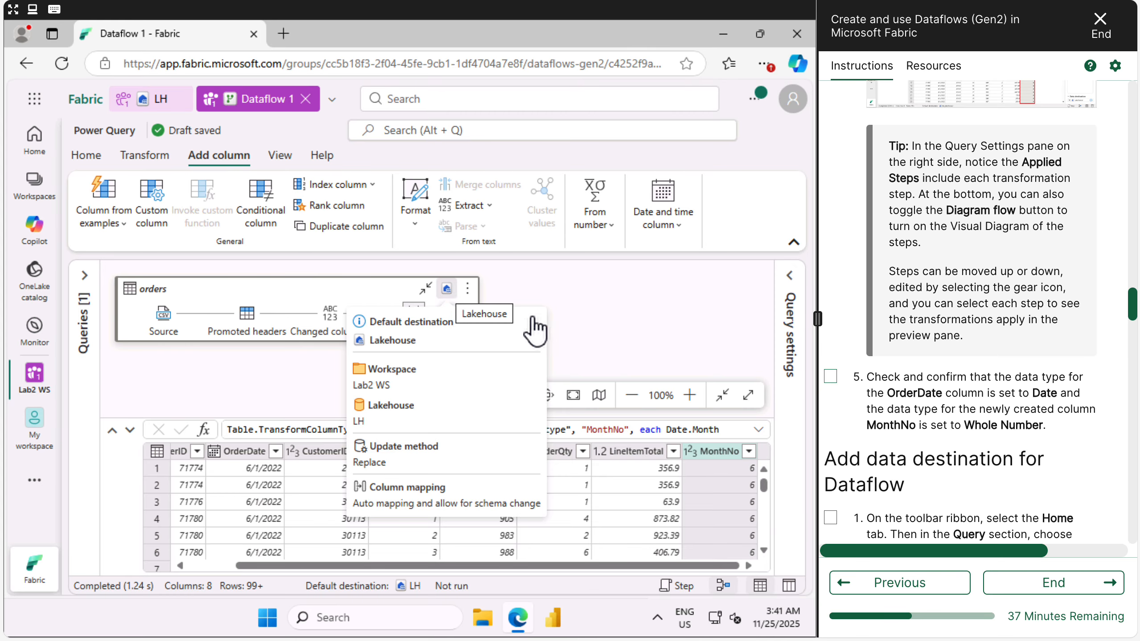
pyautogui.scroll(-1, 950, 364)
pyautogui.scroll(-2, 952, 372)
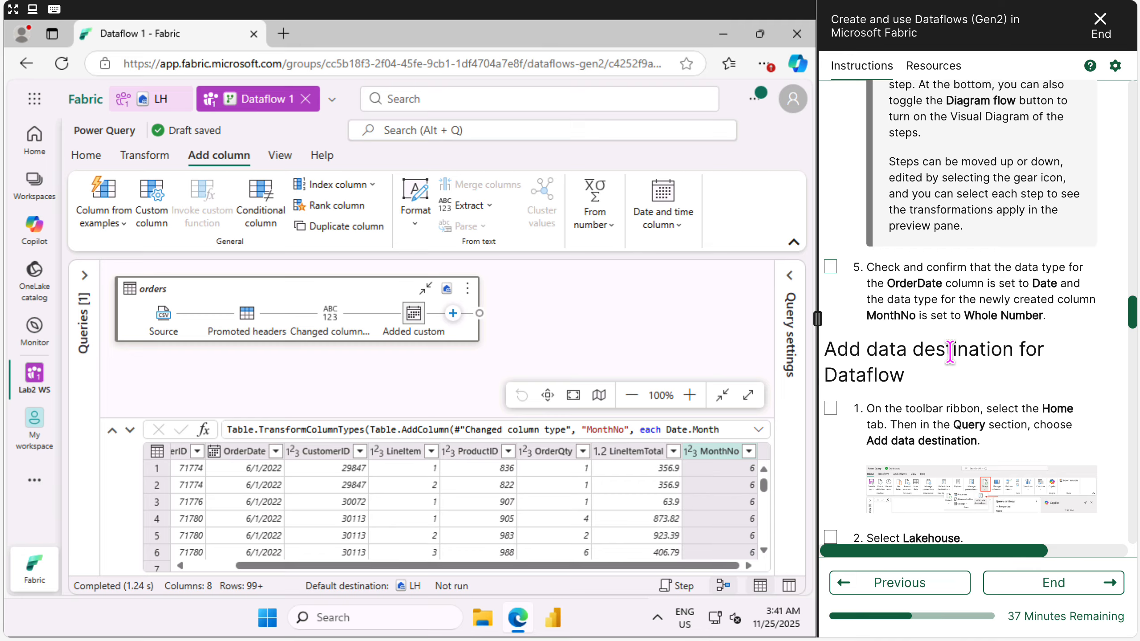
pyautogui.click(840, 264)
pyautogui.click(831, 266)
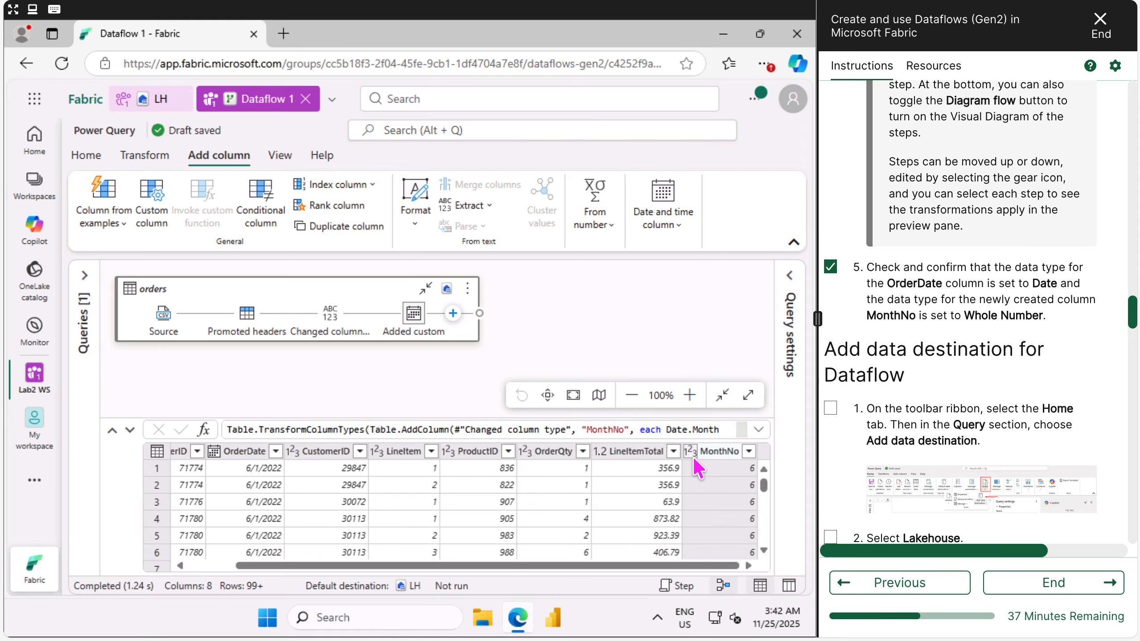
pyautogui.scroll(-4, 923, 440)
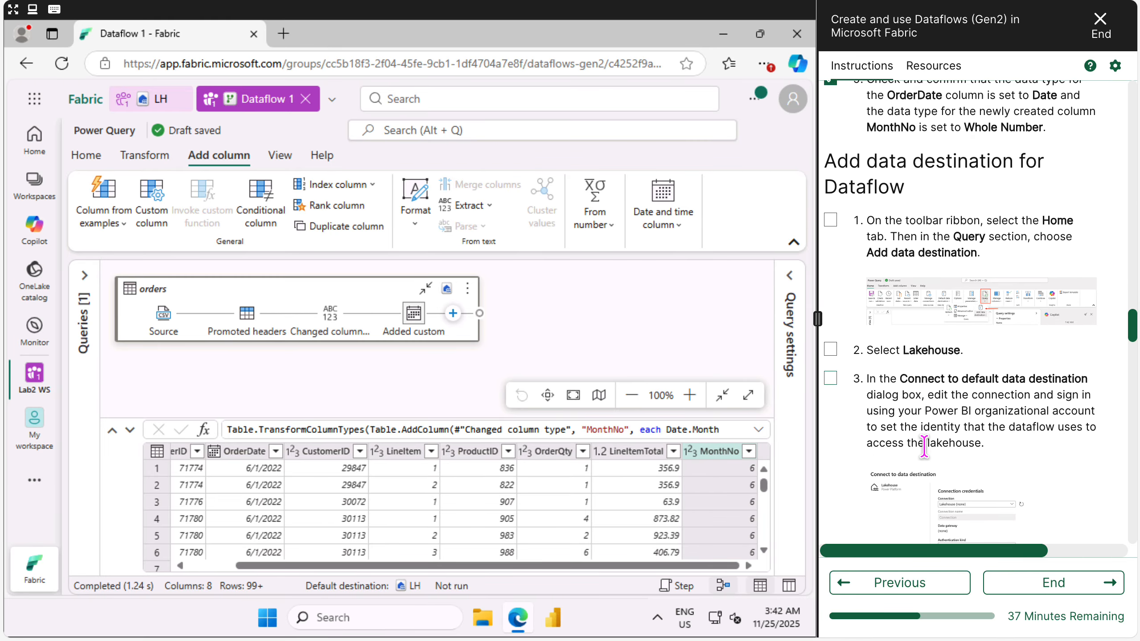
pyautogui.scroll(-2, 924, 448)
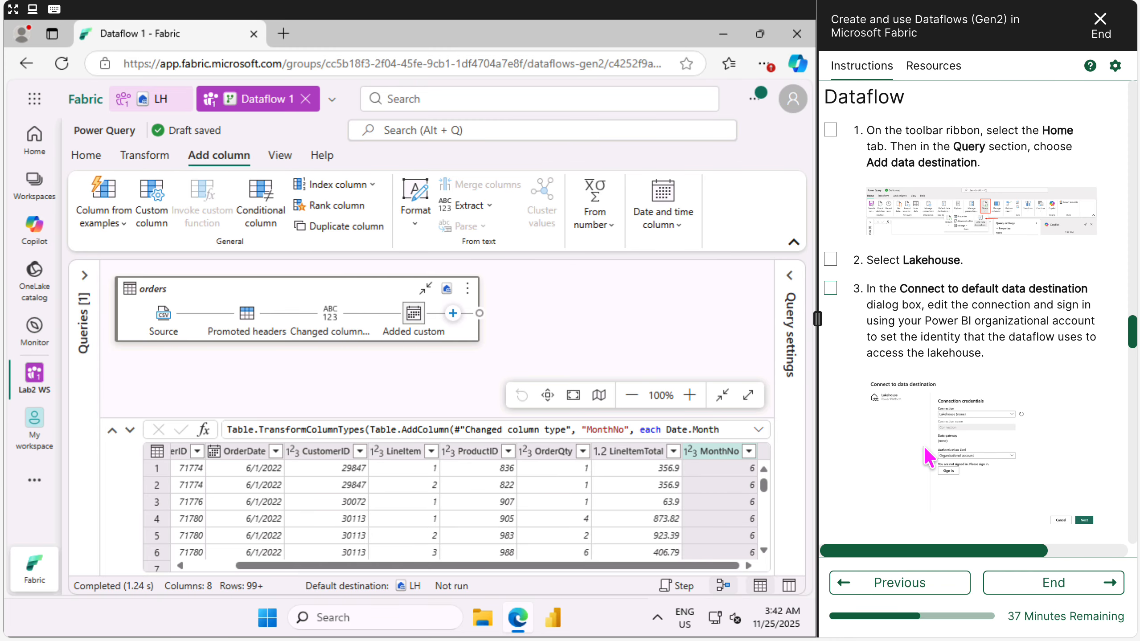
pyautogui.scroll(1, 925, 448)
pyautogui.scroll(-1, 925, 449)
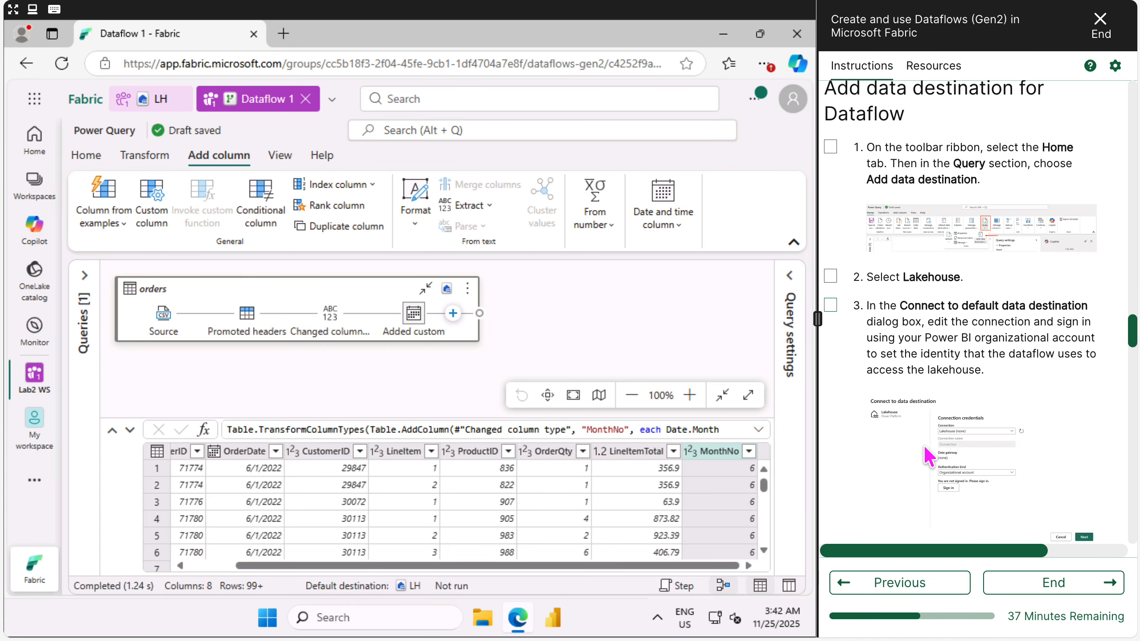
pyautogui.scroll(-1, 915, 309)
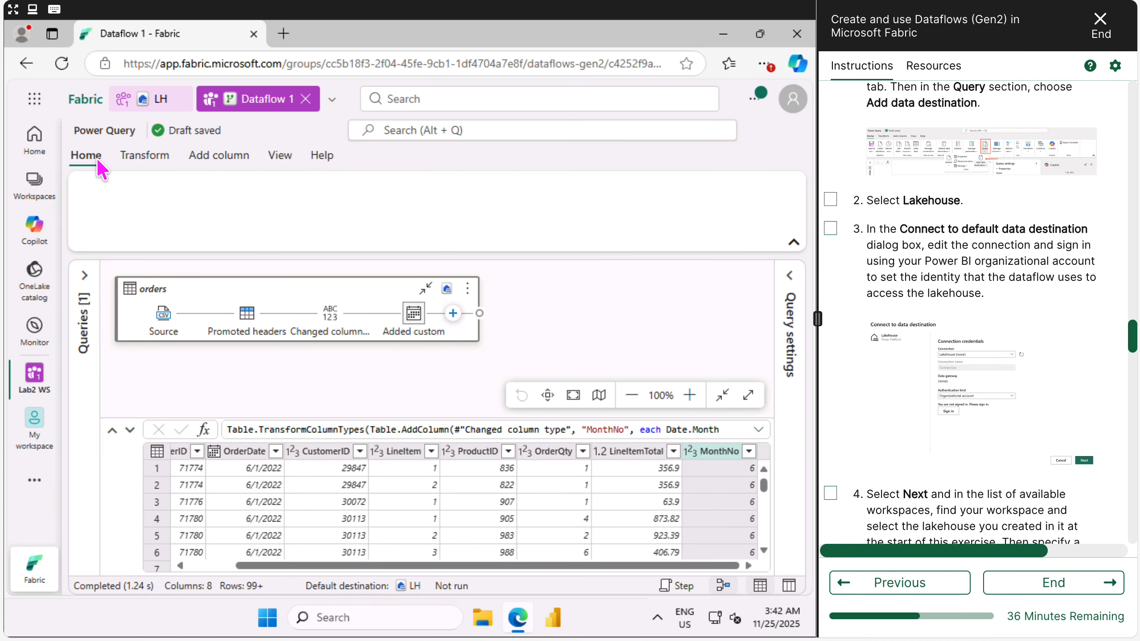
# Open the Default data destination options from Home and expand the Query settings pane
pyautogui.click(87, 156)
pyautogui.click(297, 226)
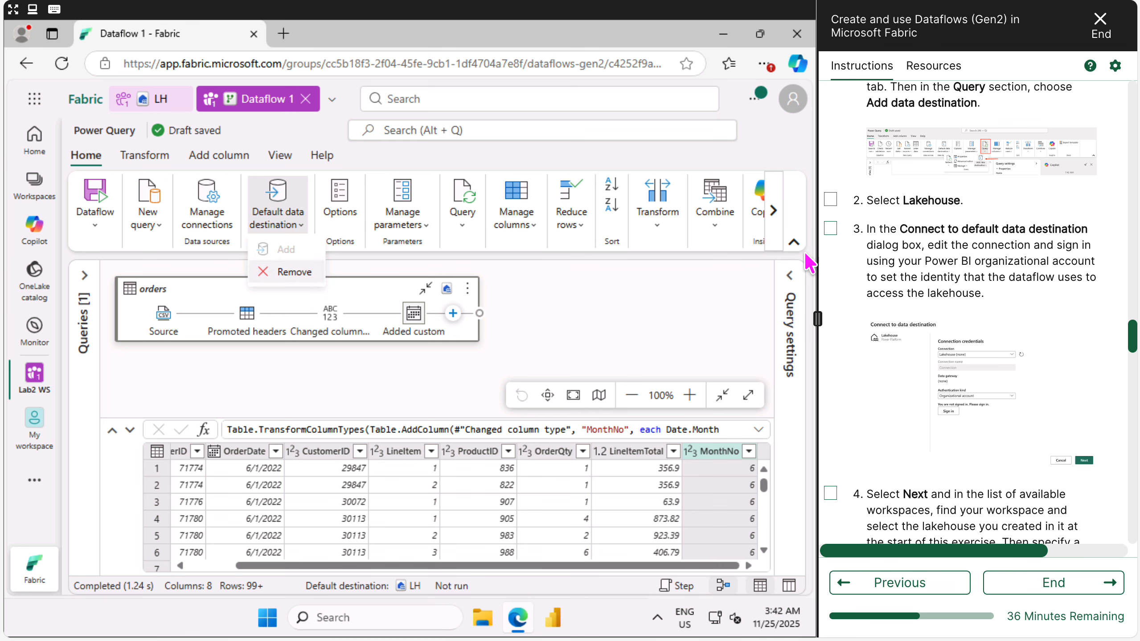
pyautogui.click(791, 282)
pyautogui.click(791, 287)
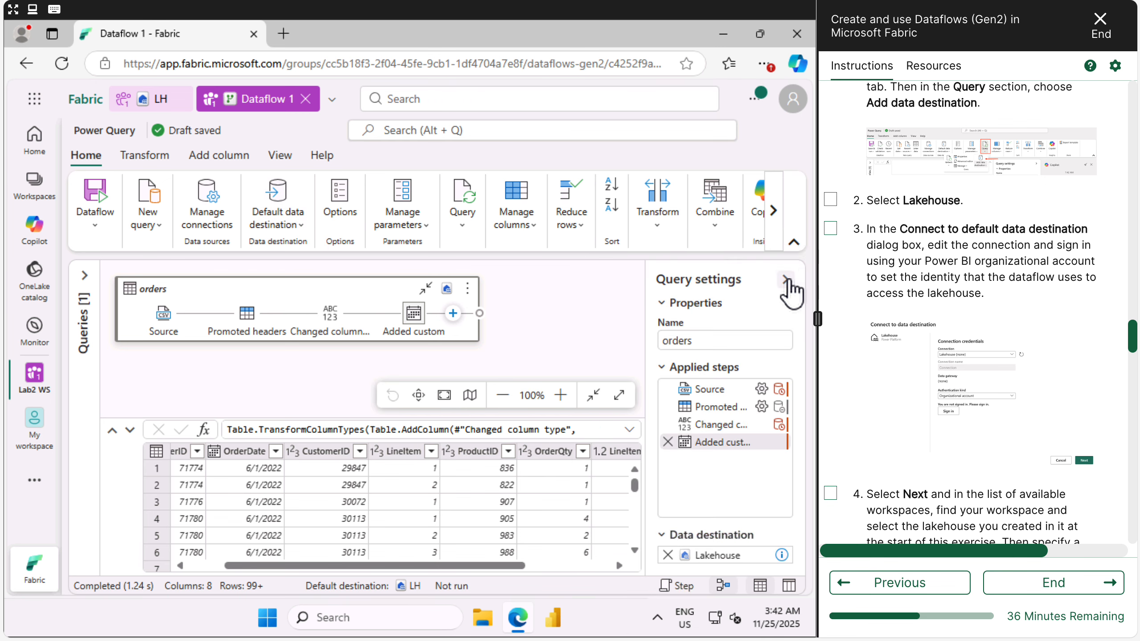
pyautogui.scroll(-8, 893, 371)
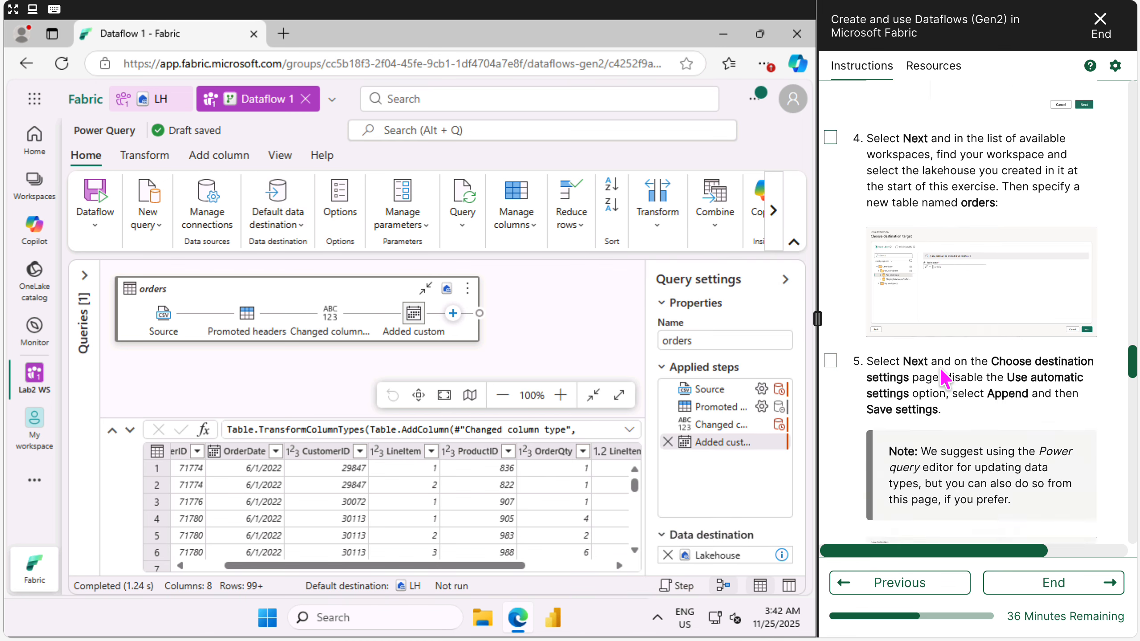
pyautogui.scroll(-2, 941, 377)
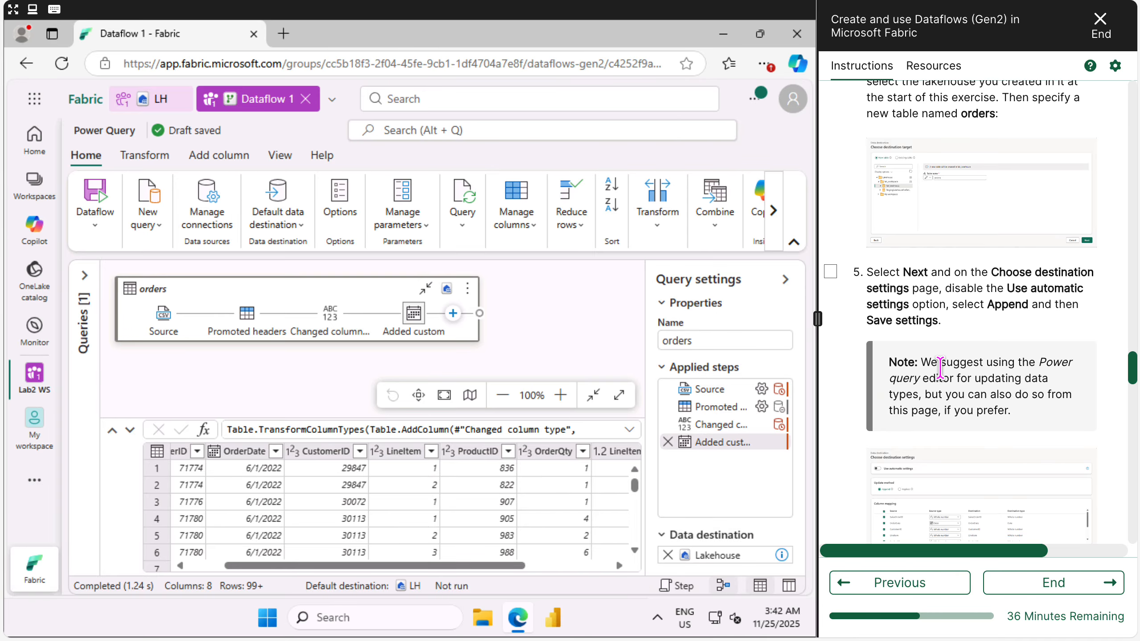
pyautogui.scroll(-6, 940, 368)
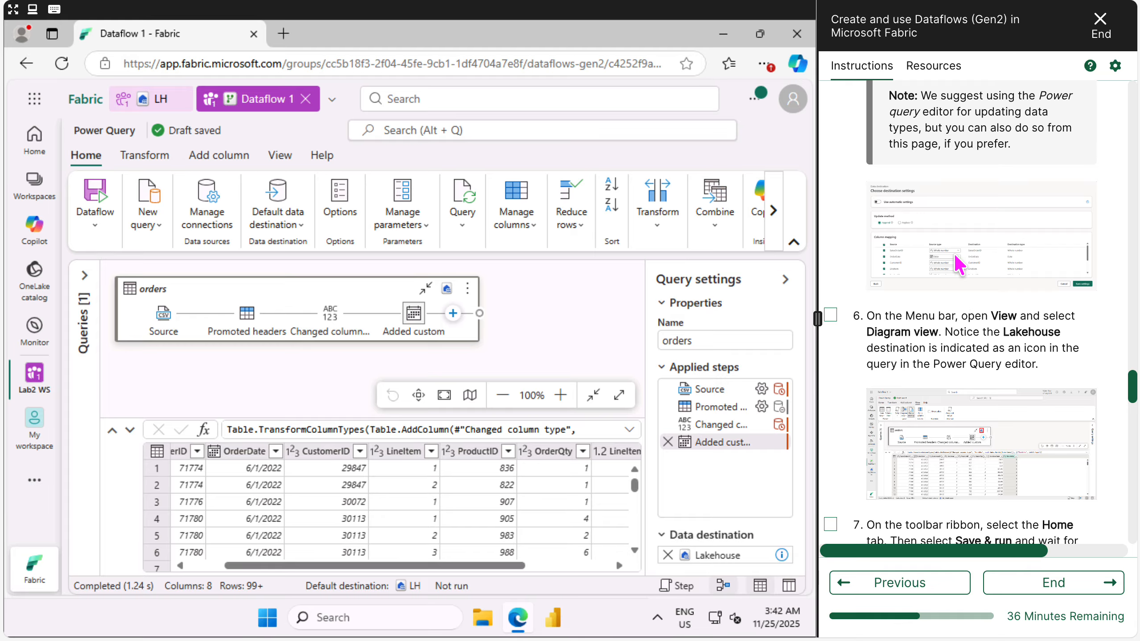
# Compare against the lab's example image and check the Lakehouse destination: LH in Lab2 WS, Replace
pyautogui.click(953, 254)
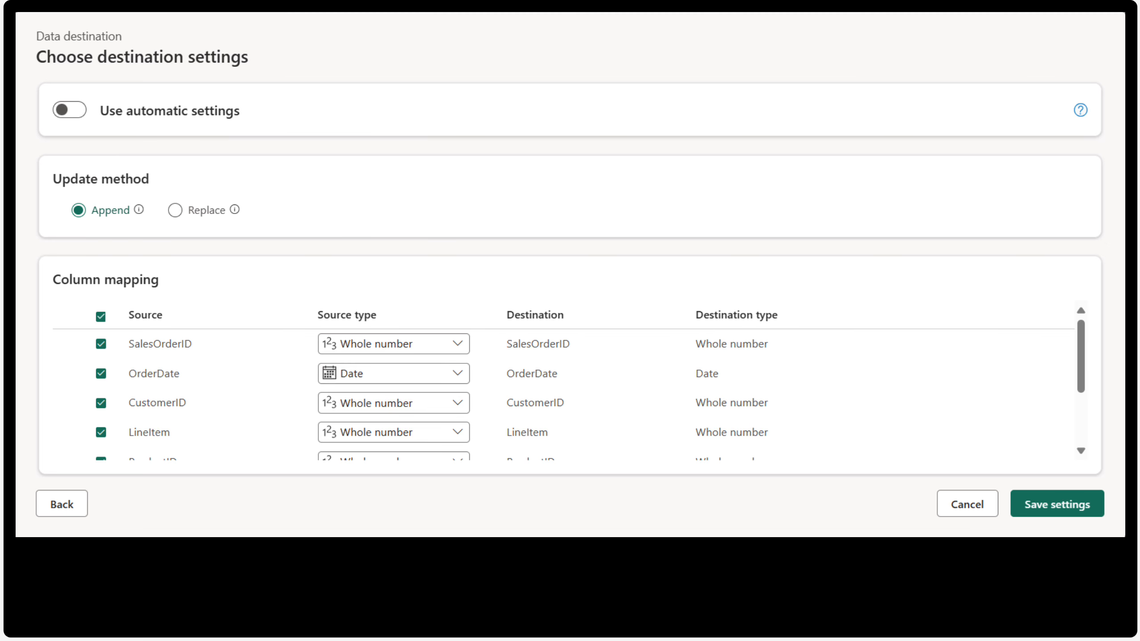
pyautogui.hotkey('ctrl', 'w')
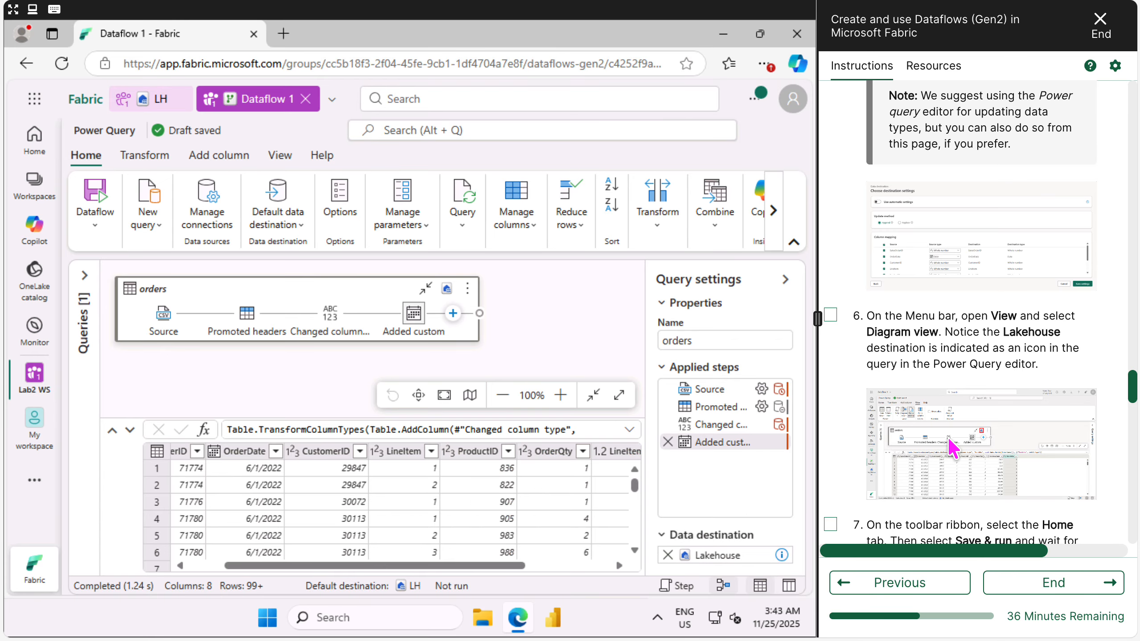
pyautogui.scroll(-2, 878, 450)
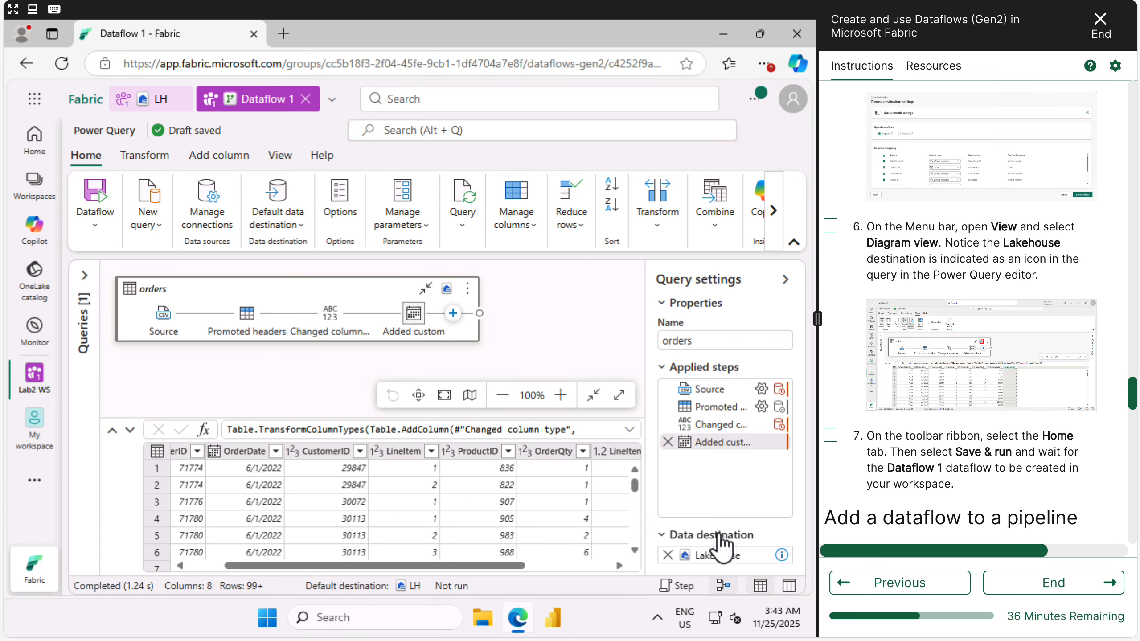
pyautogui.click(287, 225)
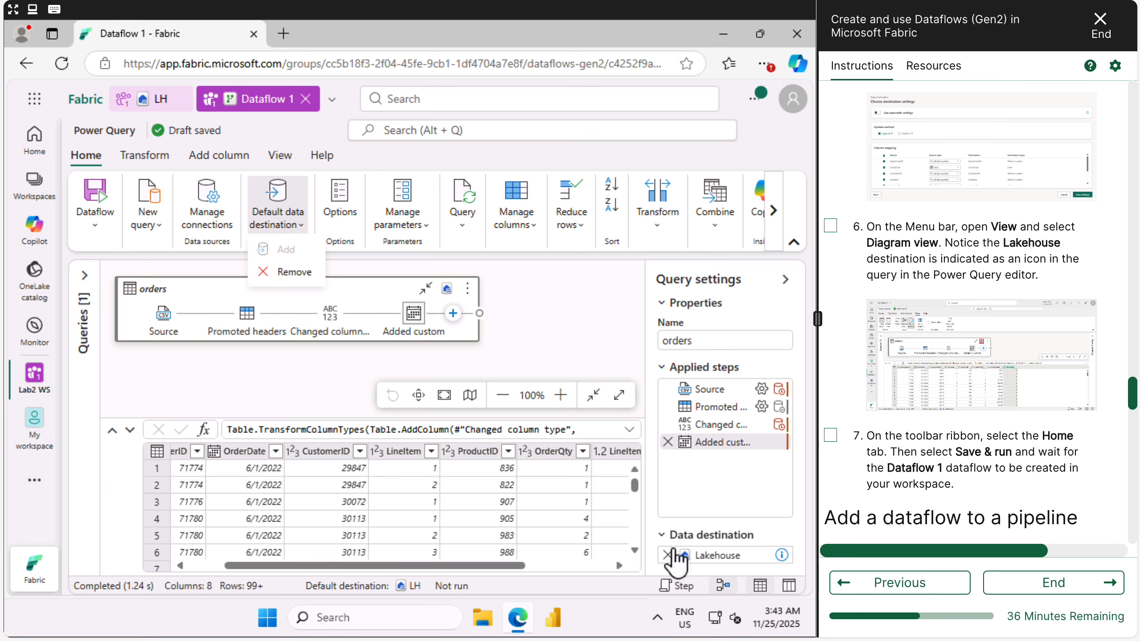
pyautogui.moveTo(667, 556)
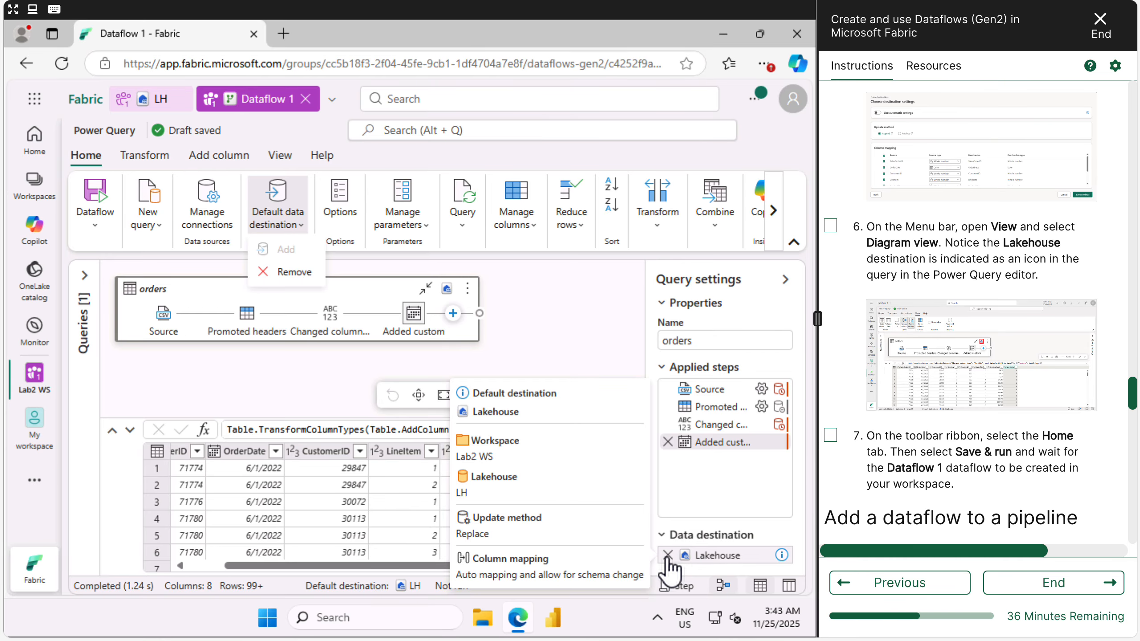
# Remove the orders query's Lakehouse destination, confirm it, and begin adding a new destination
pyautogui.click(668, 556)
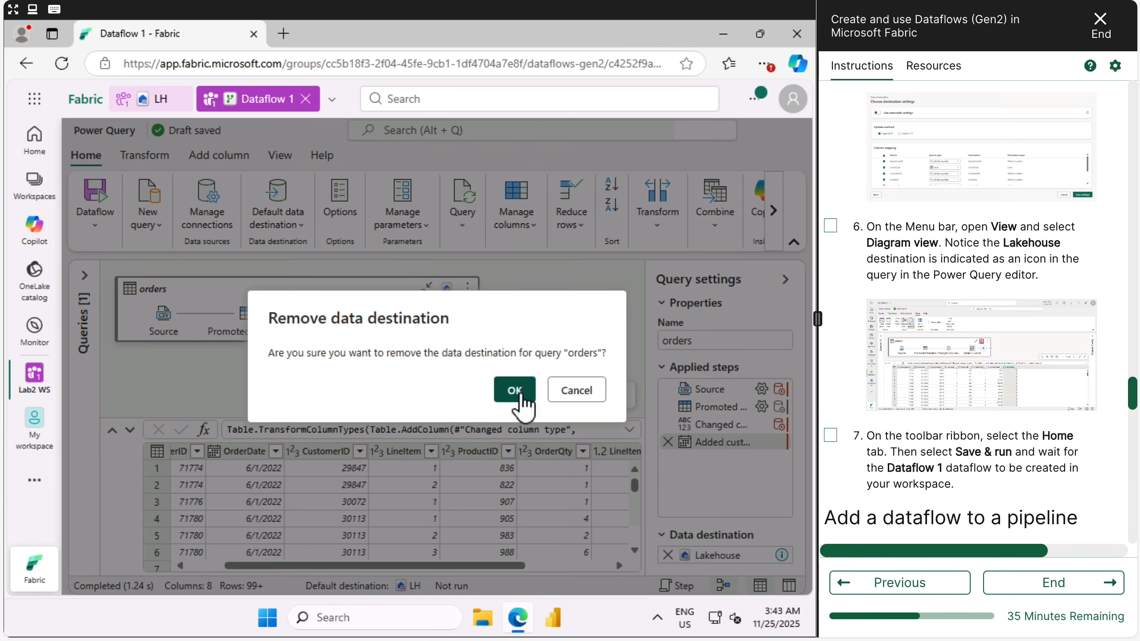
pyautogui.click(522, 396)
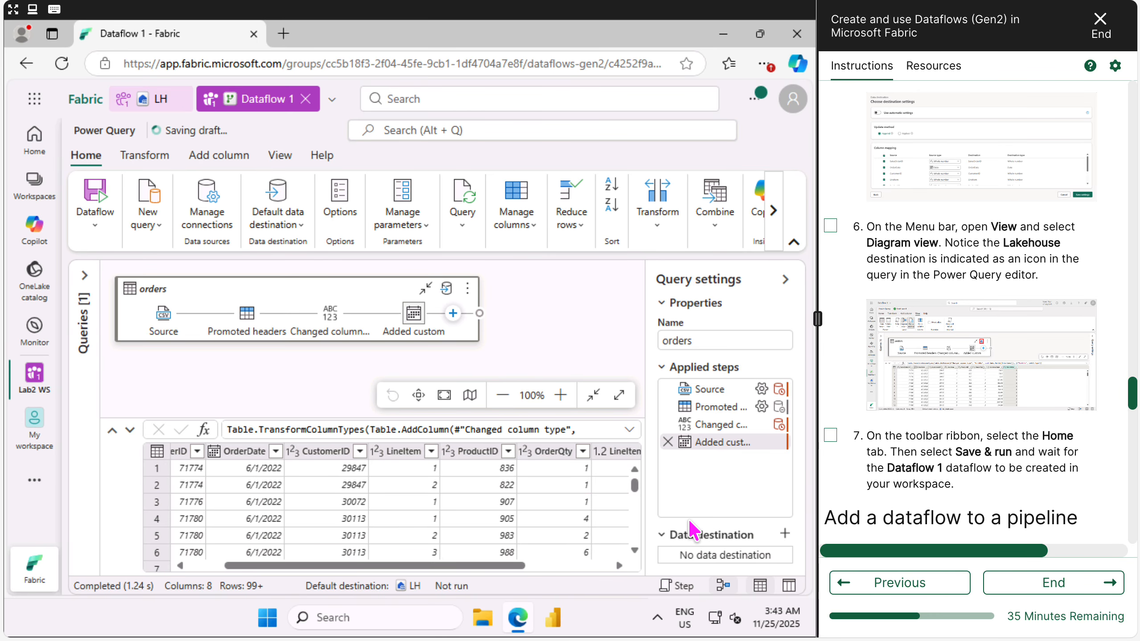
pyautogui.click(784, 535)
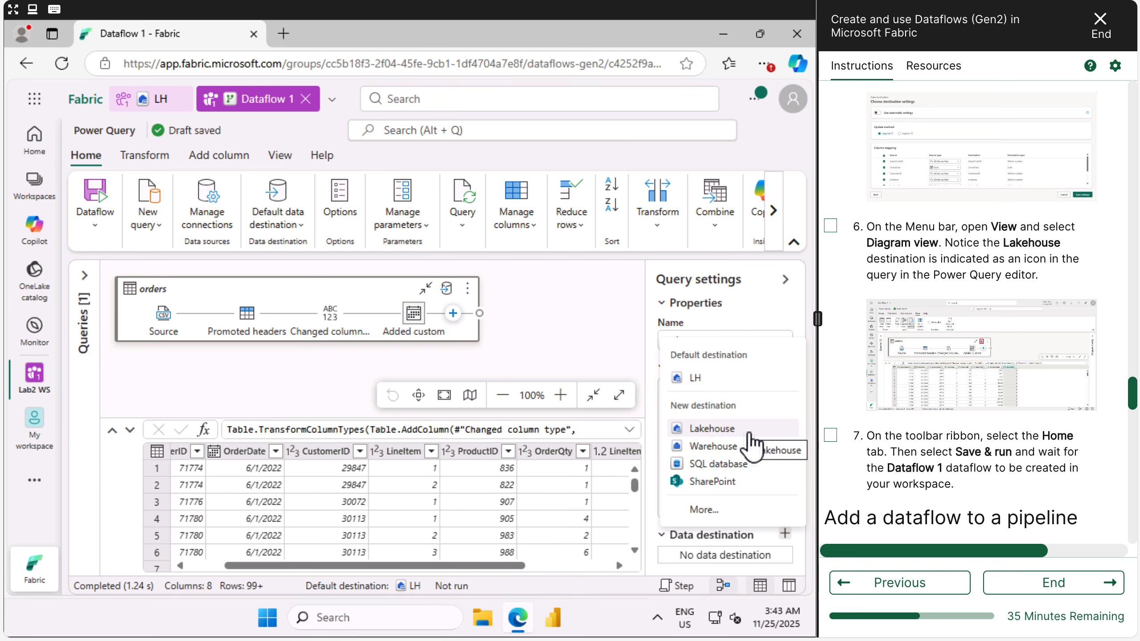
# Choose a Lakehouse destination and select the LH lakehouse in the Lab2 WS workspace
pyautogui.click(709, 428)
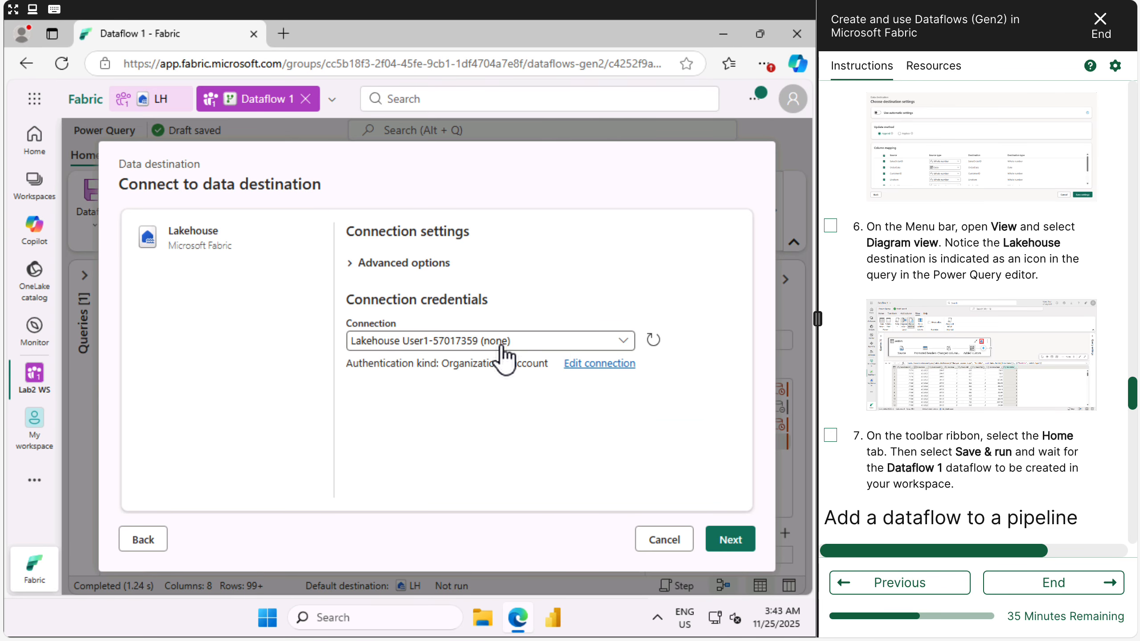
pyautogui.click(738, 545)
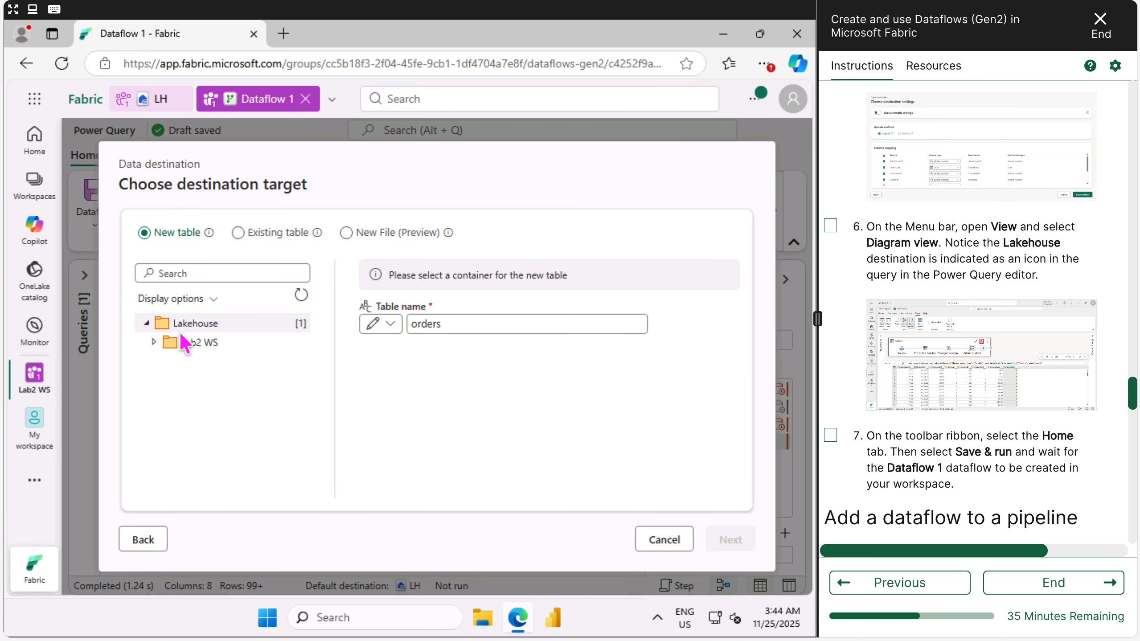
pyautogui.click(153, 342)
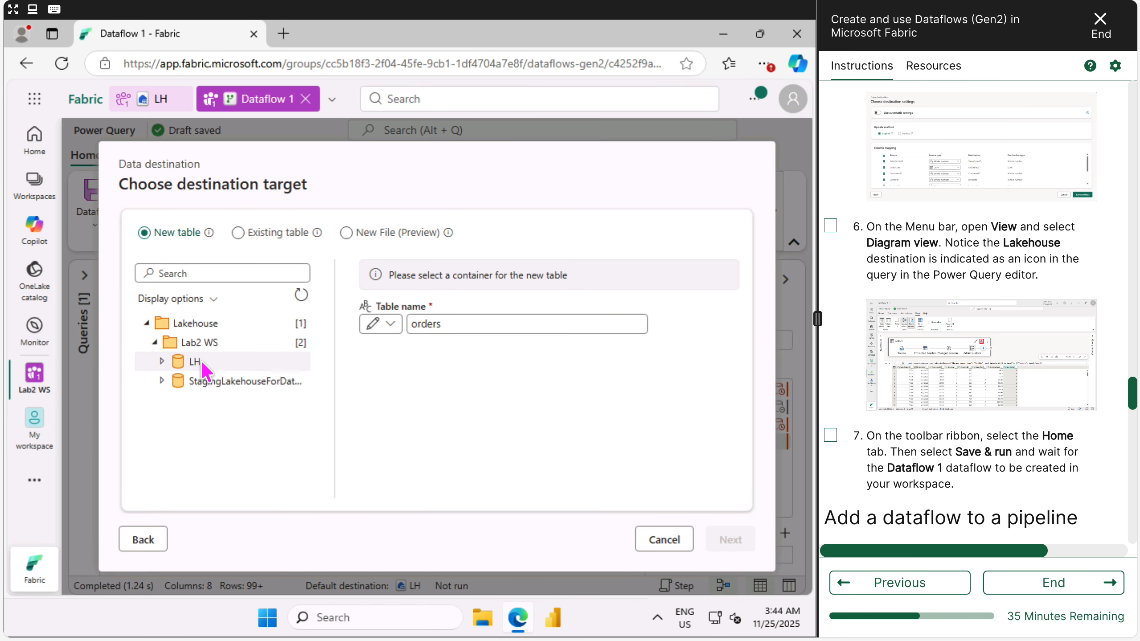
pyautogui.click(202, 364)
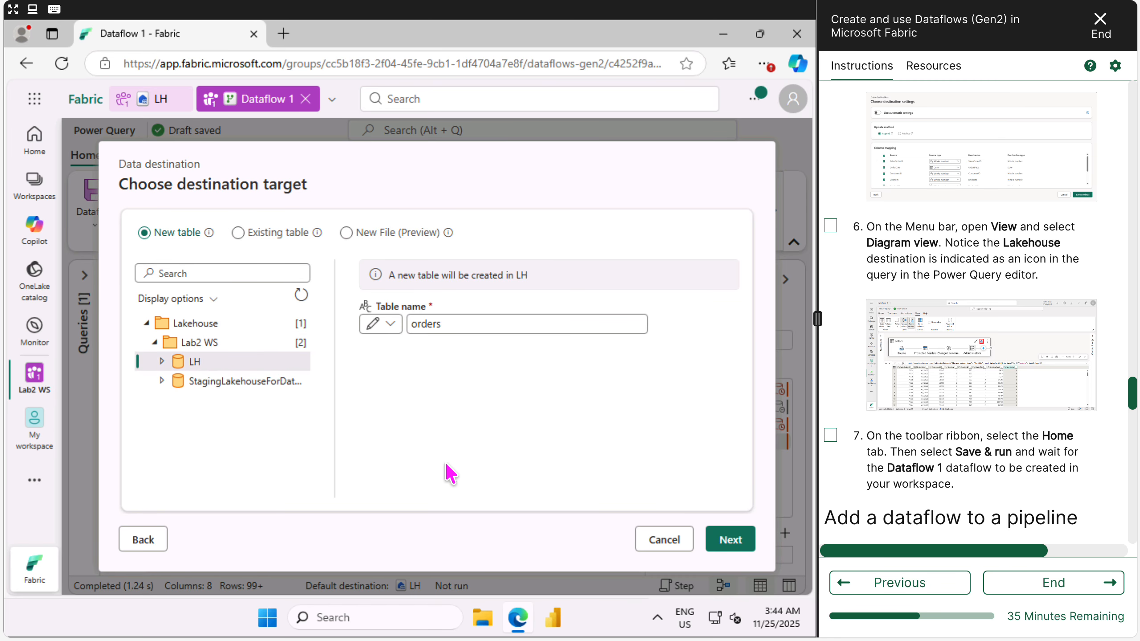
# Keep the new table name 'orders', tick lab step 4, and proceed
pyautogui.scroll(15, 938, 470)
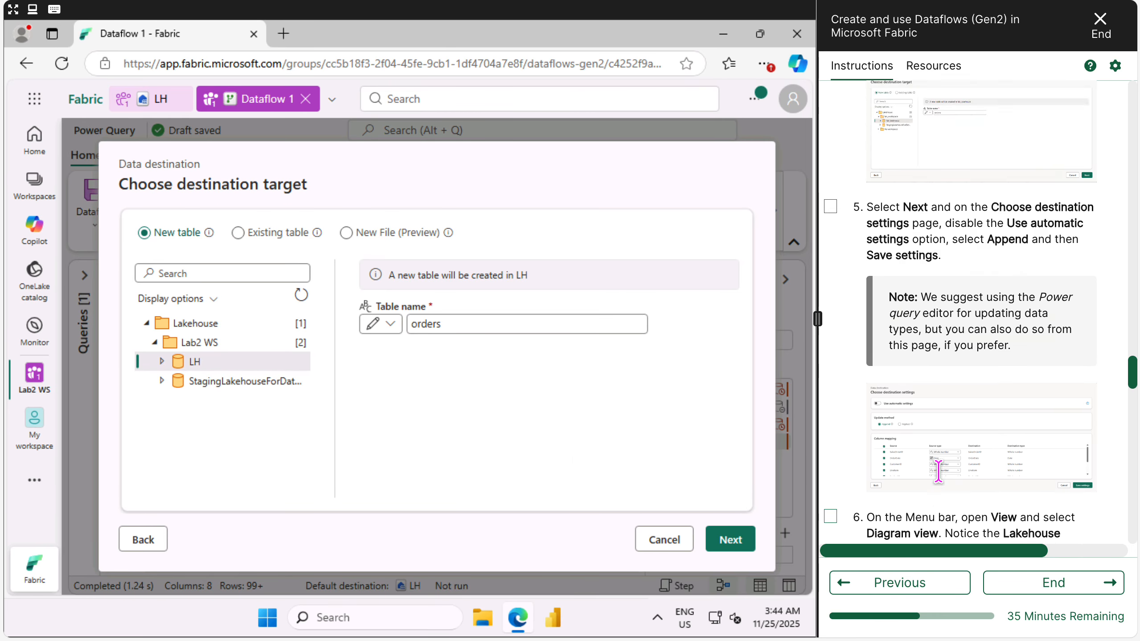
pyautogui.scroll(-2, 942, 480)
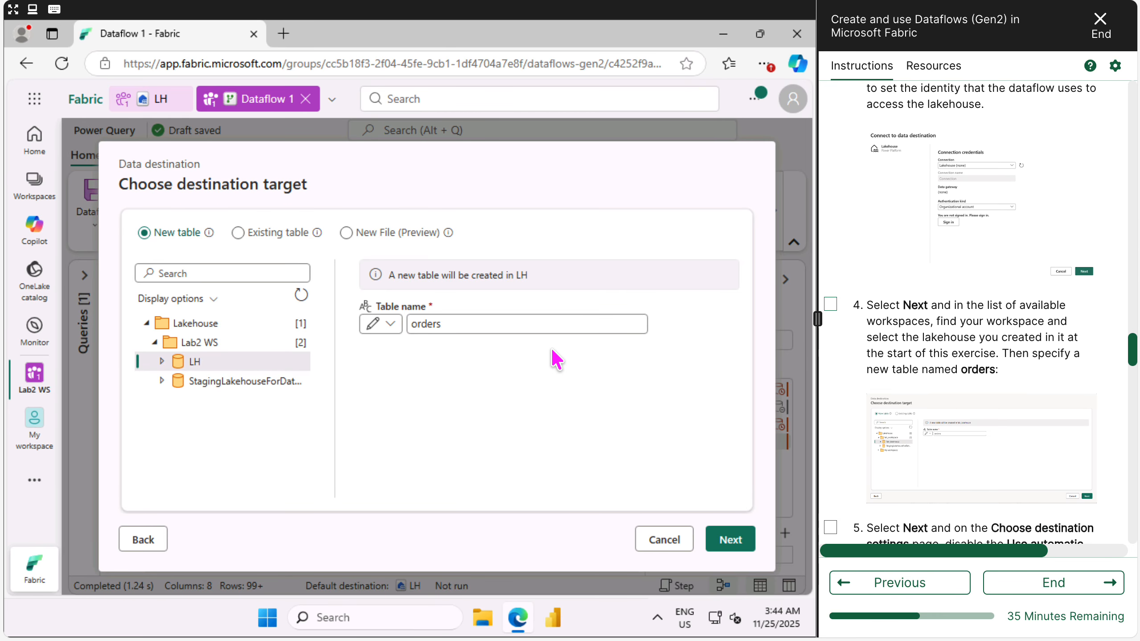
pyautogui.click(462, 323)
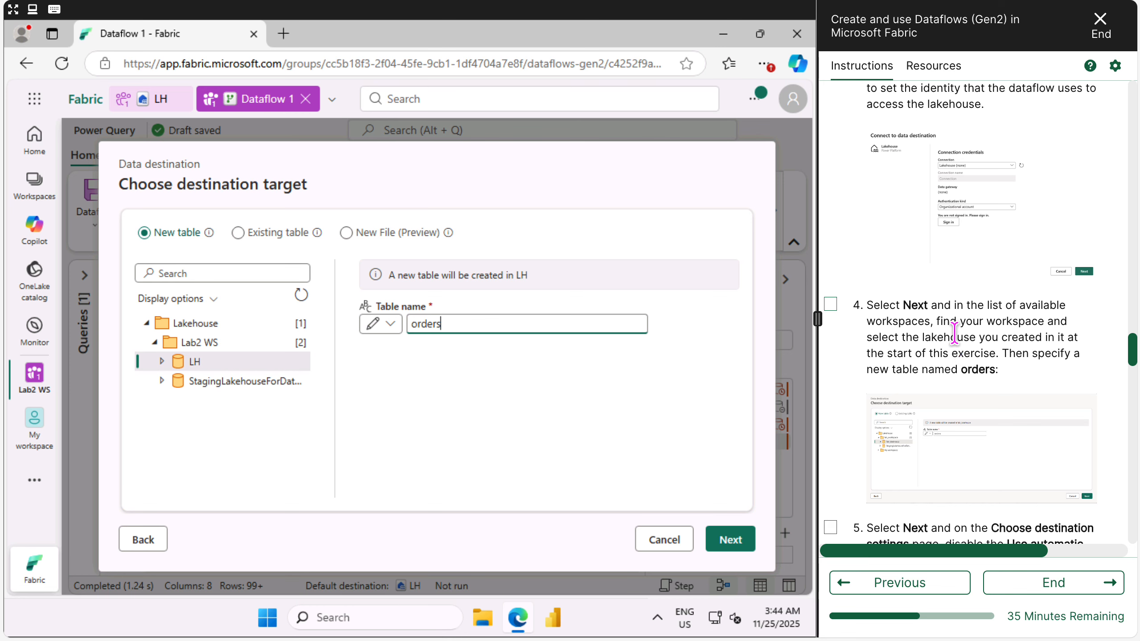
pyautogui.scroll(-1, 953, 332)
pyautogui.click(830, 272)
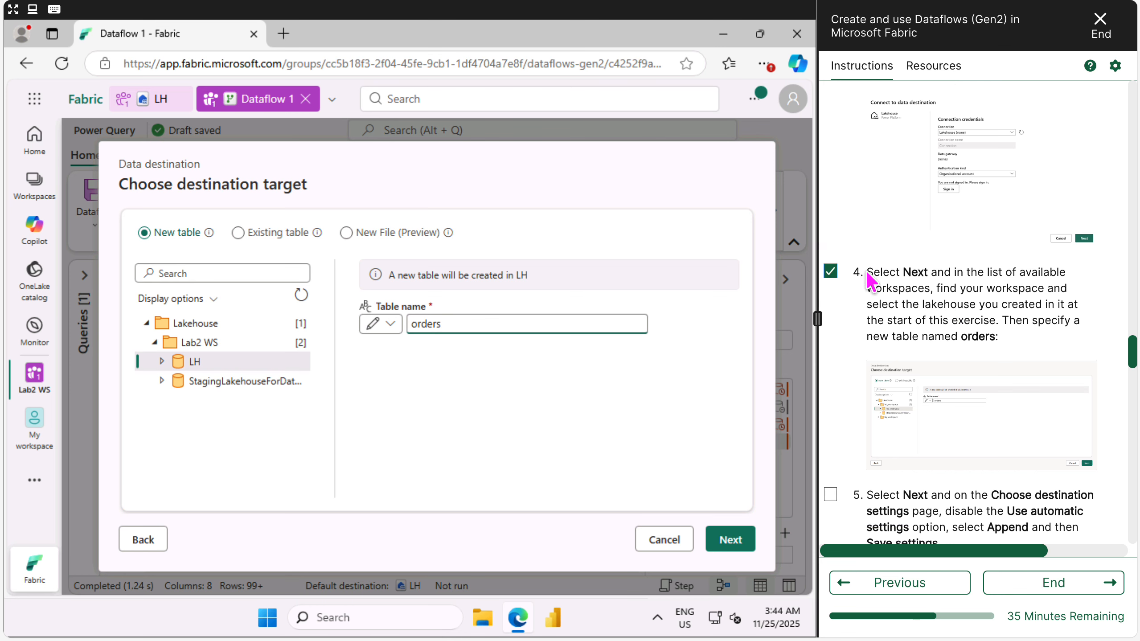
pyautogui.moveTo(869, 272); pyautogui.dragTo(1027, 341)
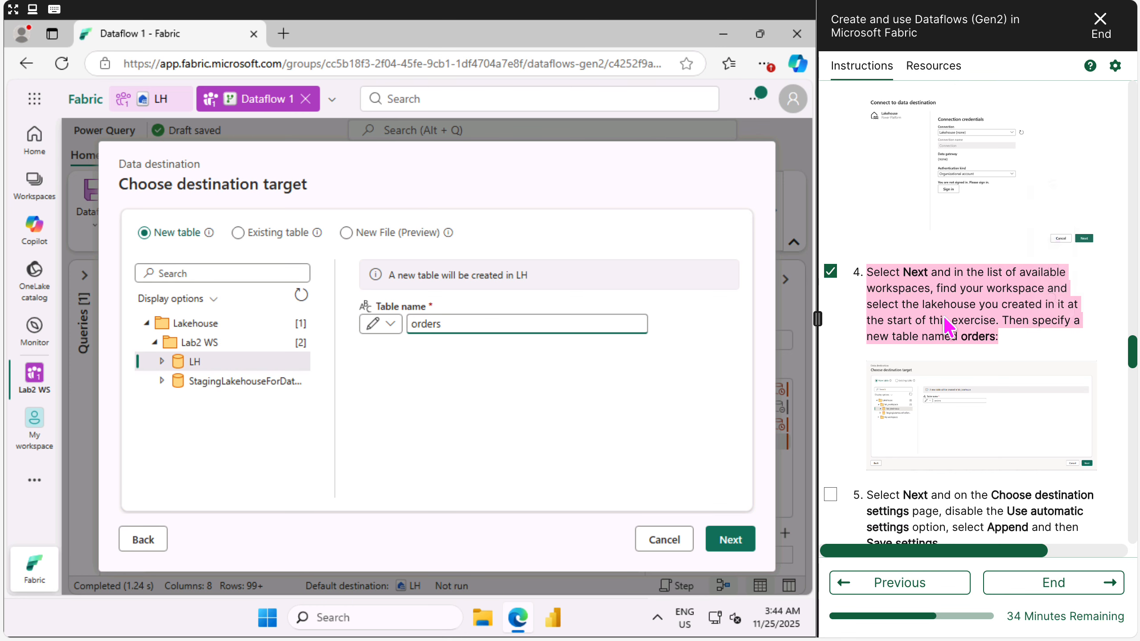
pyautogui.scroll(-3, 947, 326)
pyautogui.click(912, 424)
pyautogui.scroll(-1, 912, 424)
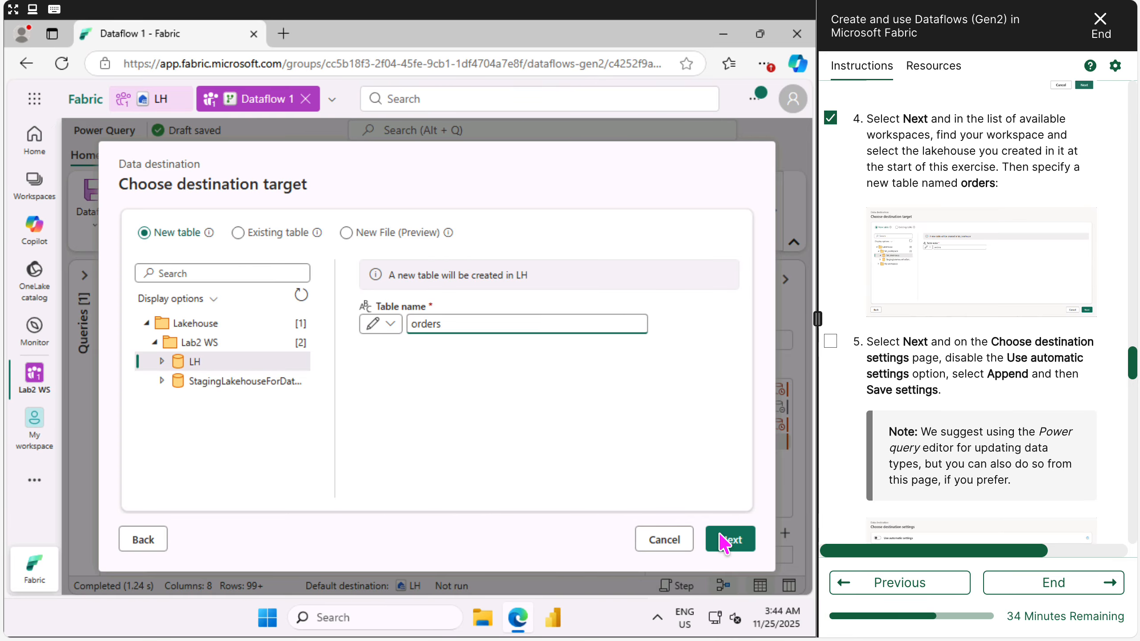
pyautogui.click(732, 543)
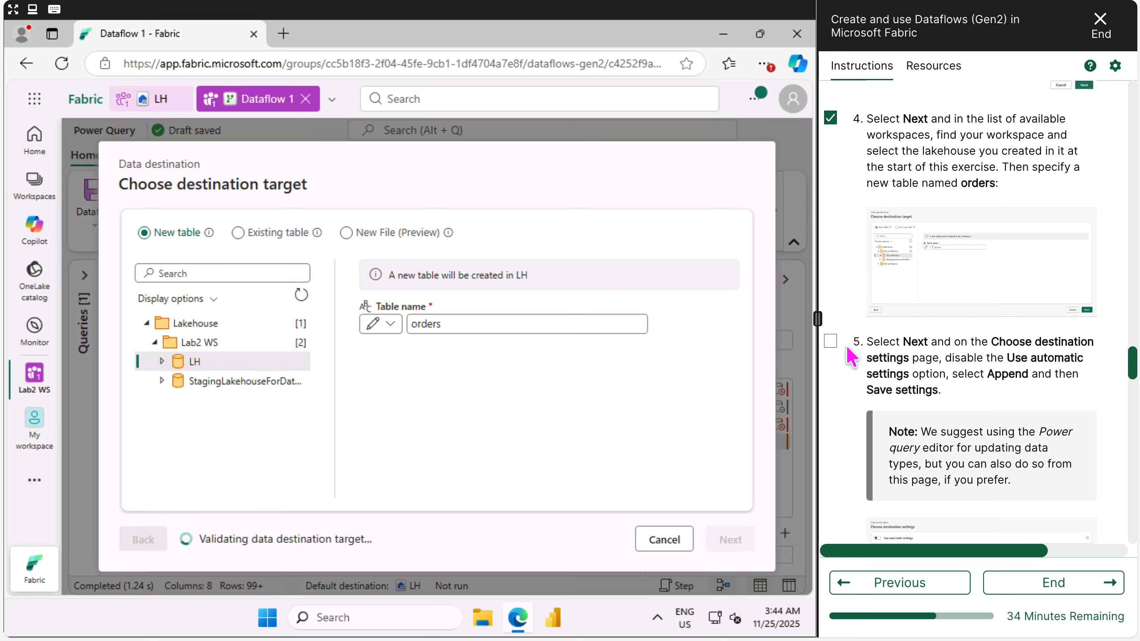
# Tick lab step 5 and read its instructions about the destination settings
pyautogui.click(831, 341)
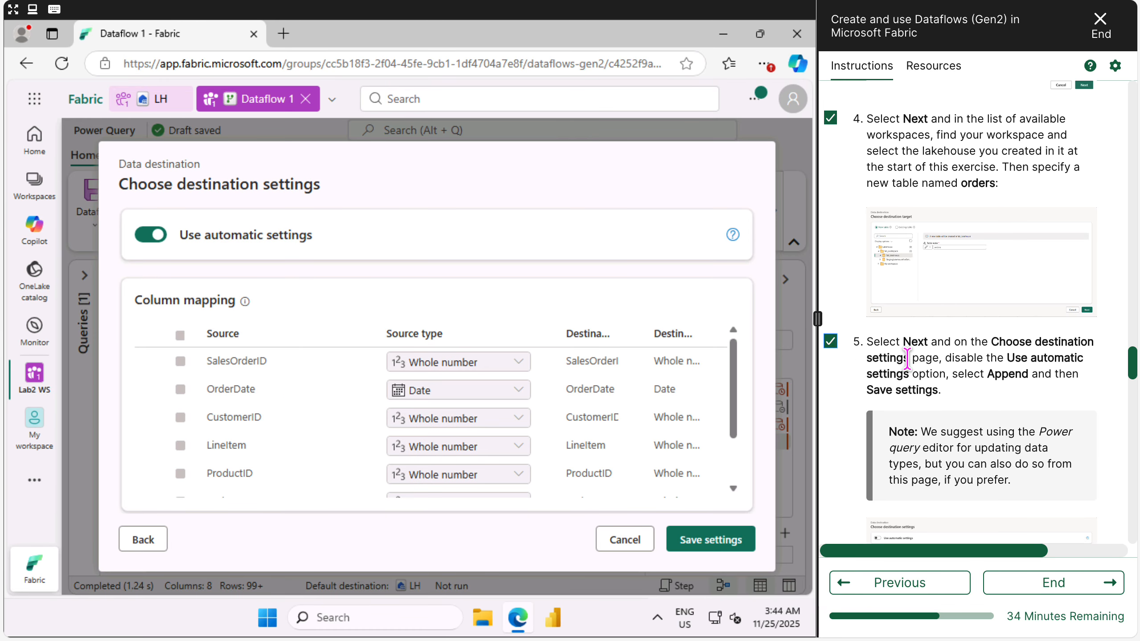
pyautogui.scroll(-2, 901, 359)
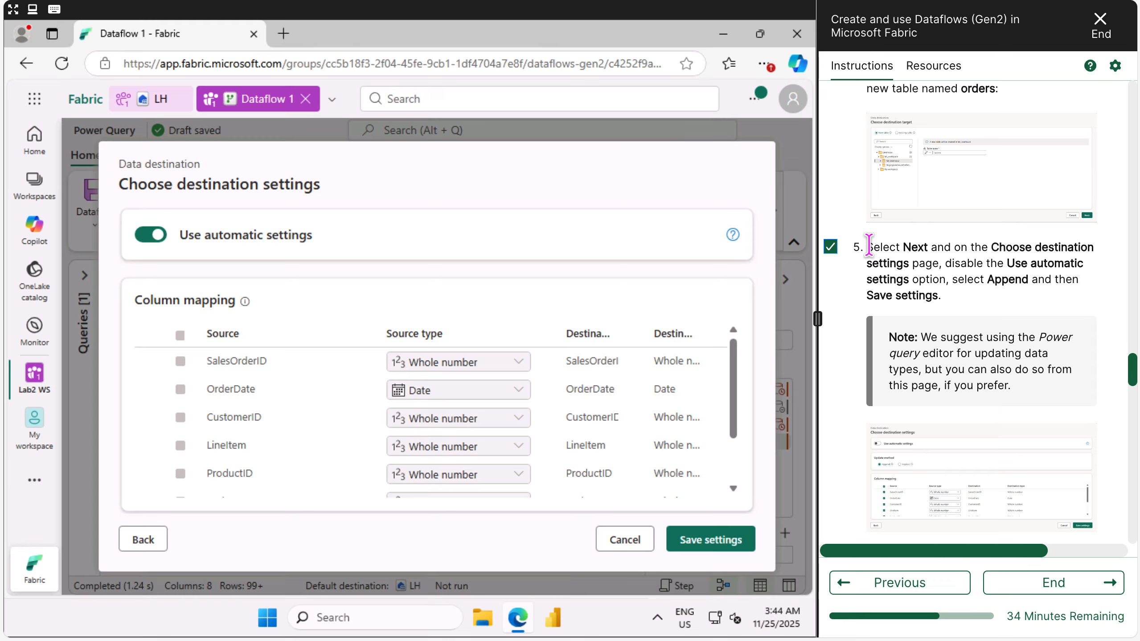
pyautogui.moveTo(868, 245); pyautogui.dragTo(940, 279)
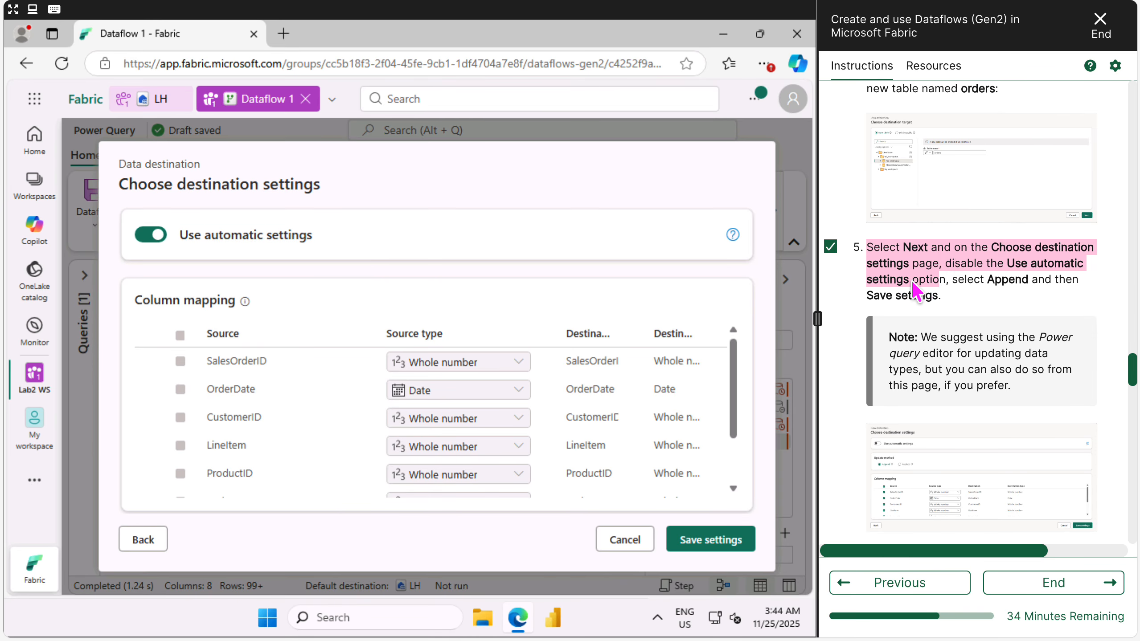
pyautogui.click(924, 267)
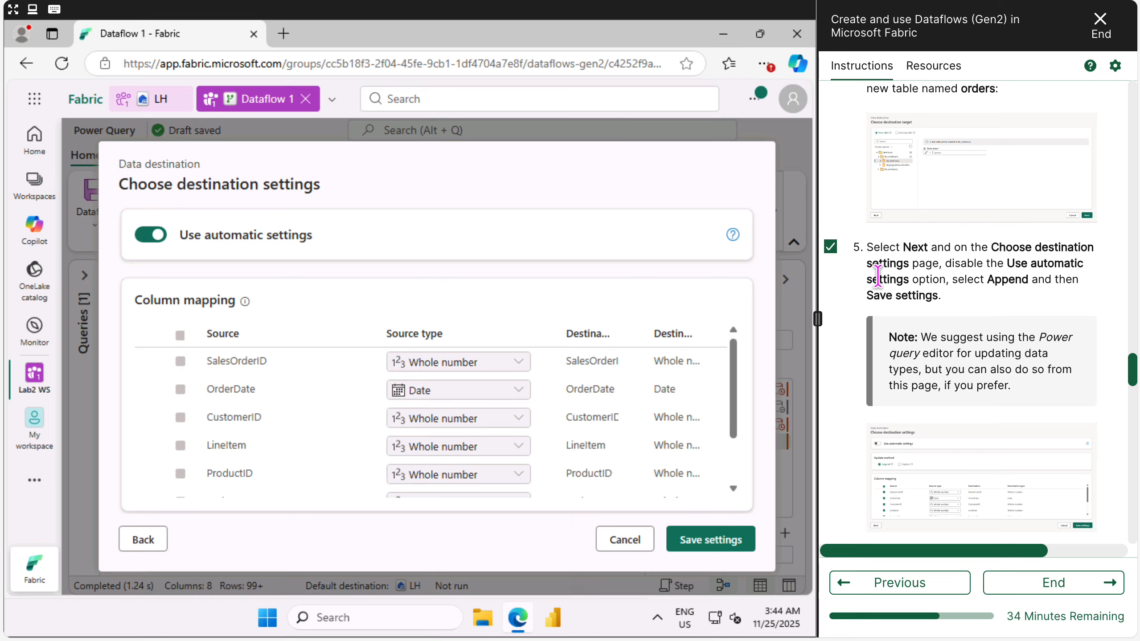
pyautogui.moveTo(1017, 259); pyautogui.dragTo(939, 297)
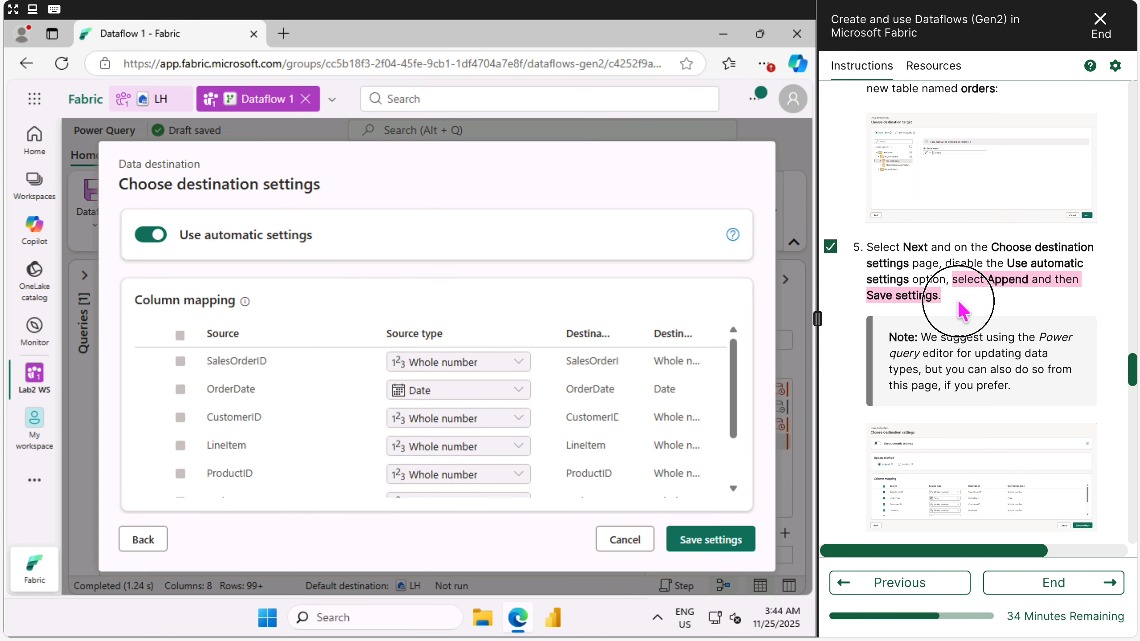
pyautogui.click(927, 297)
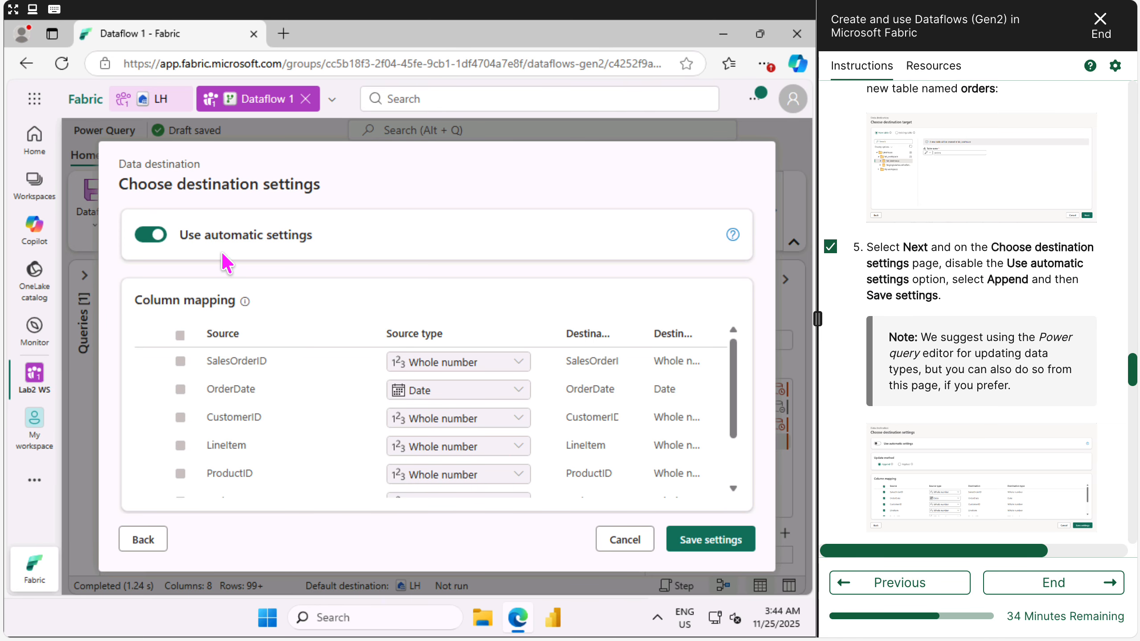
# Turn off automatic settings, set the update method to Append, and save the settings
pyautogui.click(147, 236)
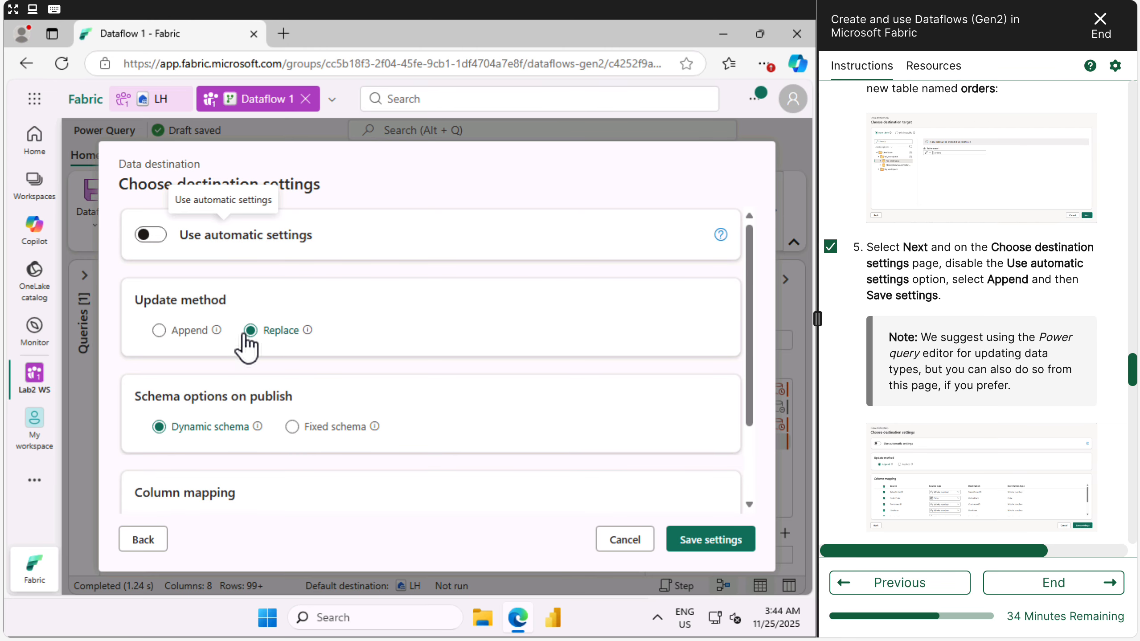
pyautogui.click(159, 334)
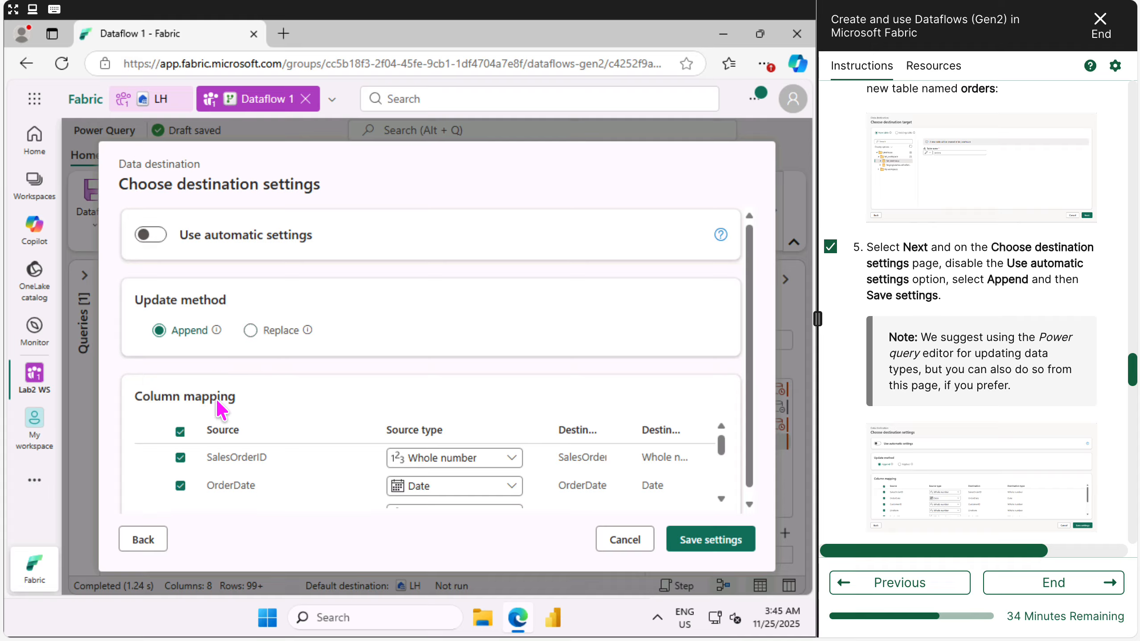
pyautogui.moveTo(749, 343); pyautogui.dragTo(736, 453)
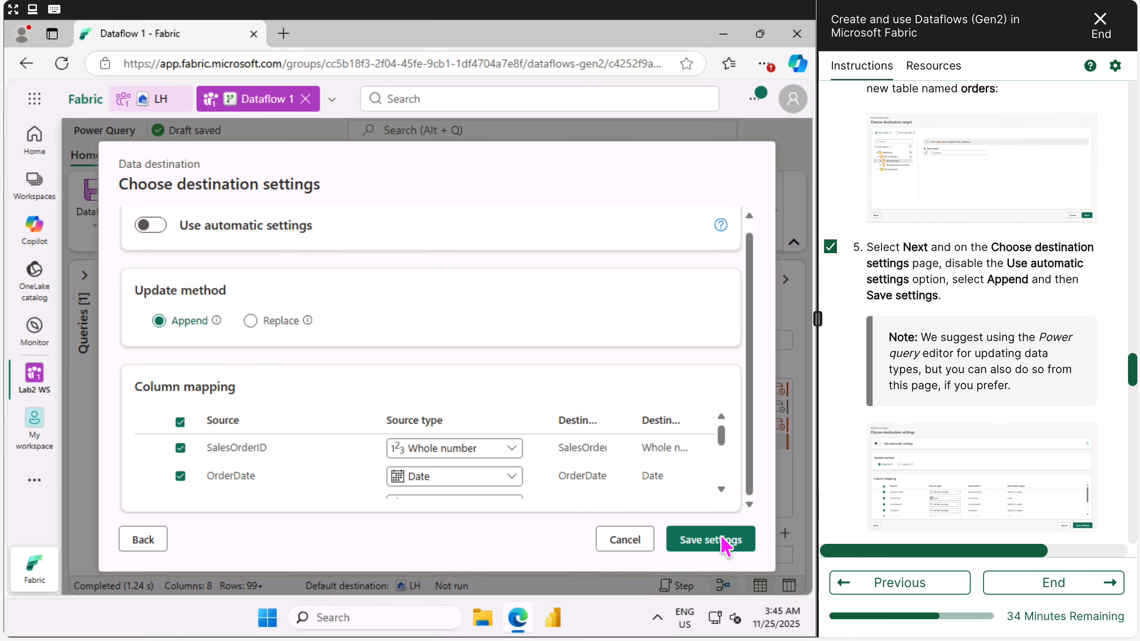
pyautogui.click(701, 549)
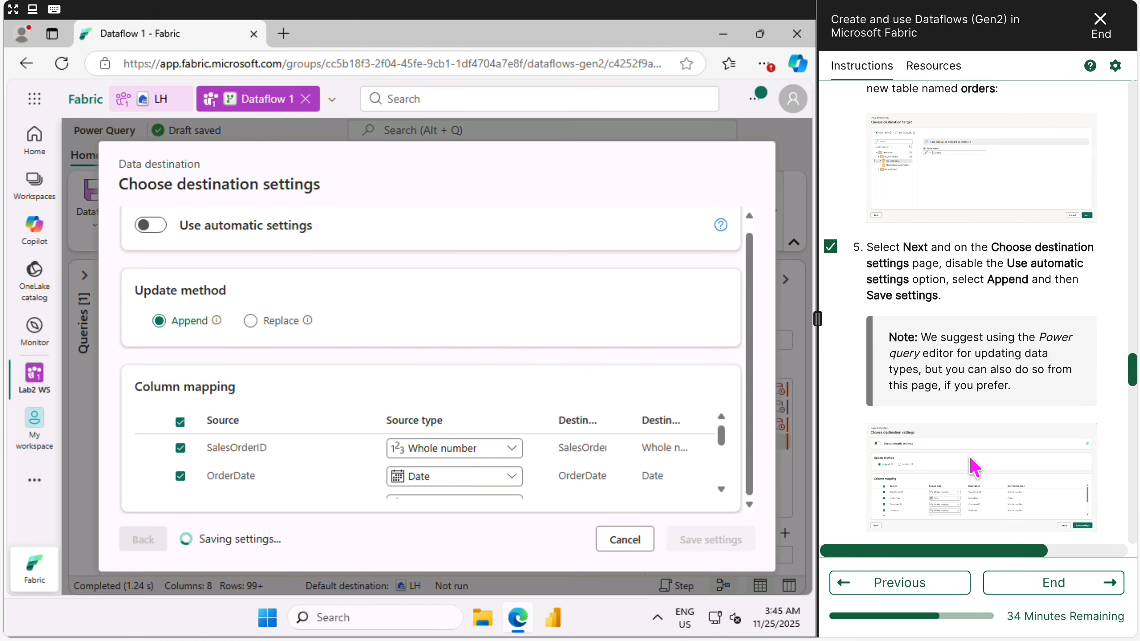
pyautogui.scroll(-4, 974, 466)
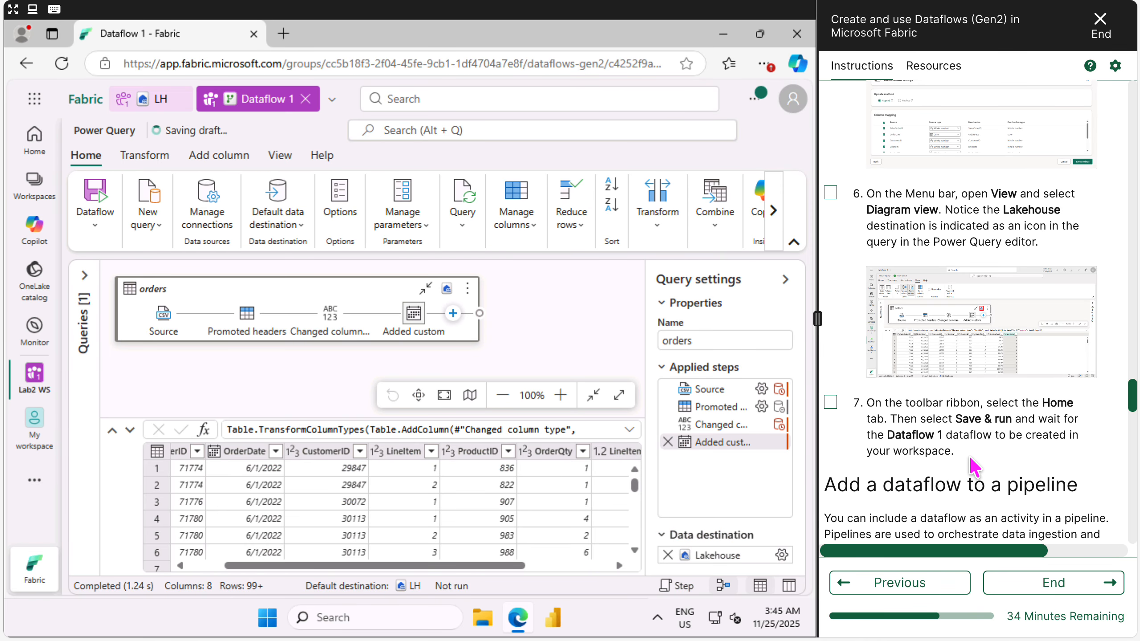
# Check the orders destination details (LH table orders, Append, manual mapping) and tick lab step 6
pyautogui.scroll(-1, 973, 467)
pyautogui.moveTo(687, 555)
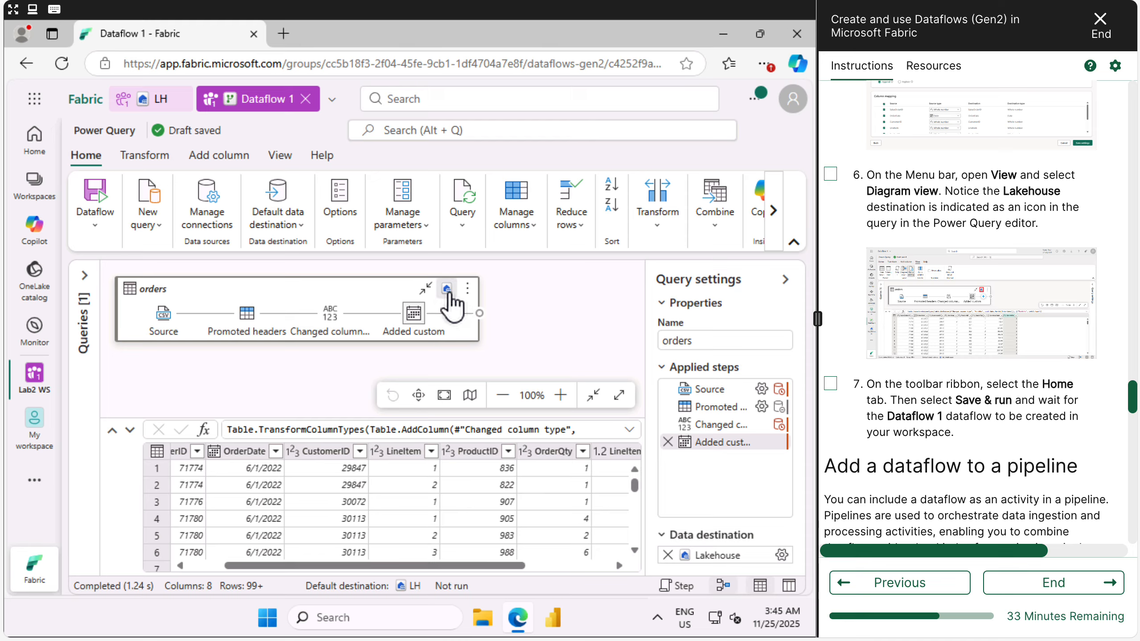
pyautogui.moveTo(451, 301)
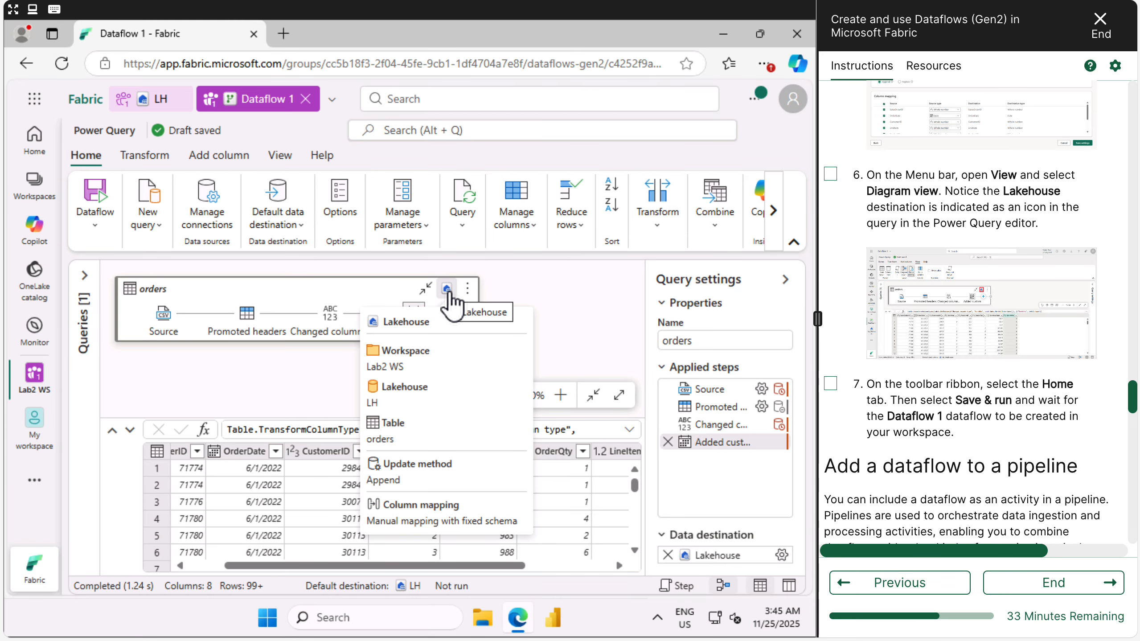
pyautogui.click(830, 173)
pyautogui.scroll(3, 854, 224)
pyautogui.scroll(-2, 856, 227)
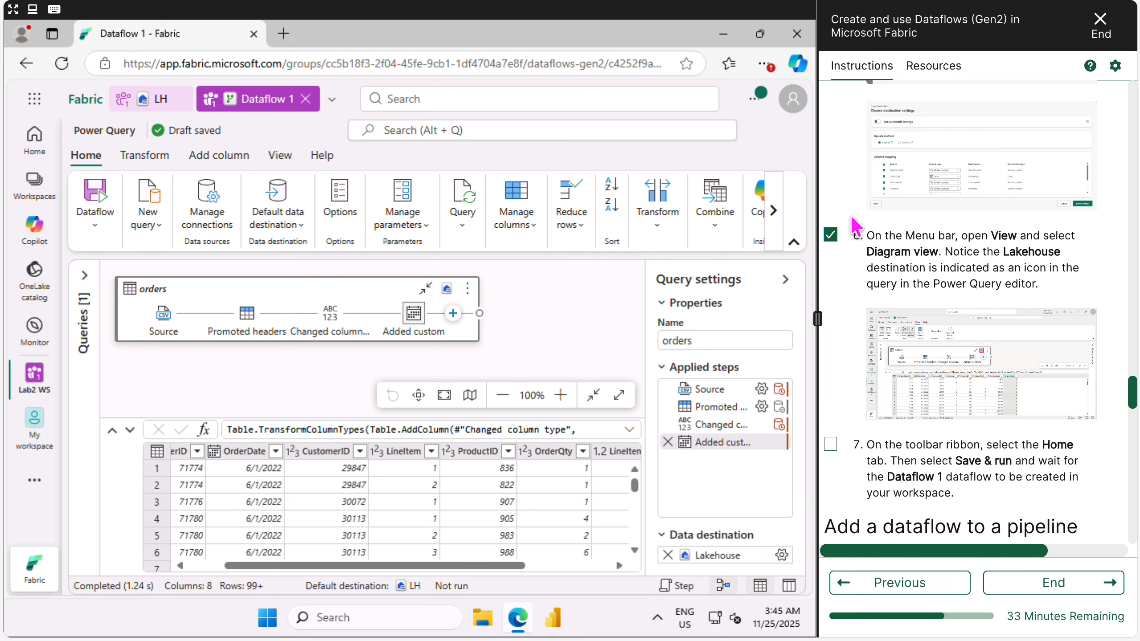
pyautogui.scroll(-1, 854, 223)
pyautogui.scroll(-3, 932, 243)
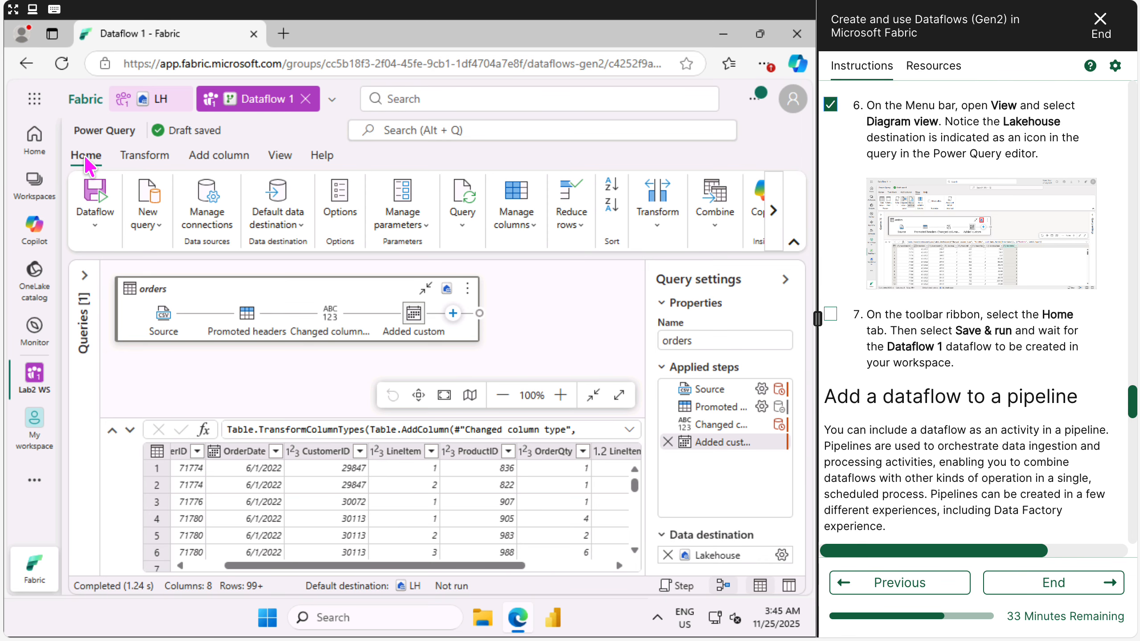
# Save and run Dataflow 1 from the Home tab
pyautogui.click(95, 220)
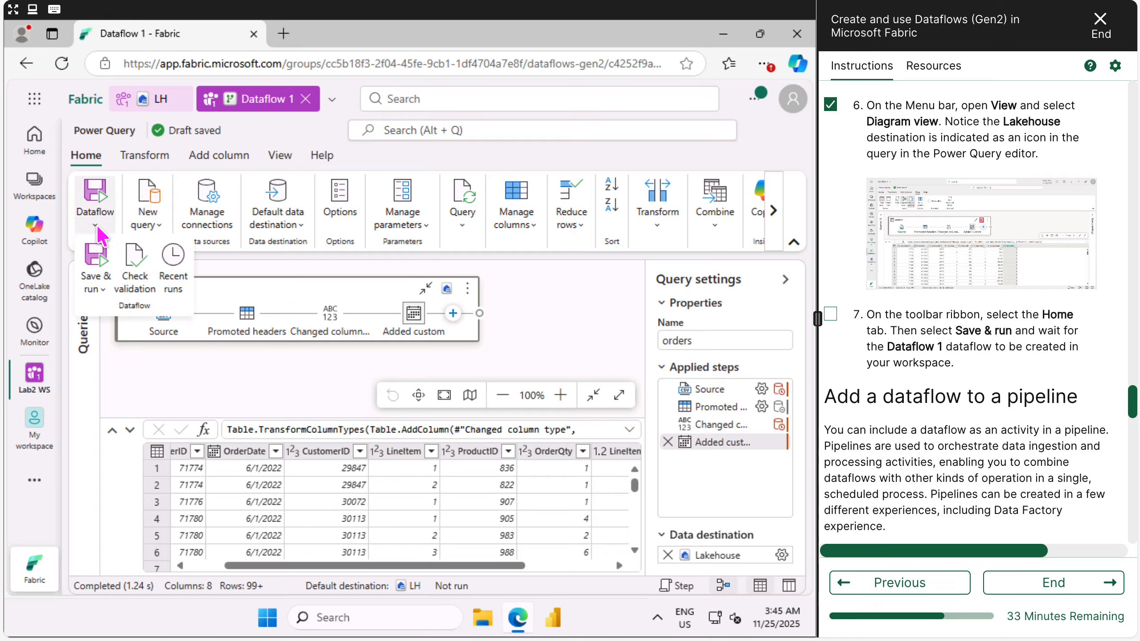
pyautogui.click(104, 291)
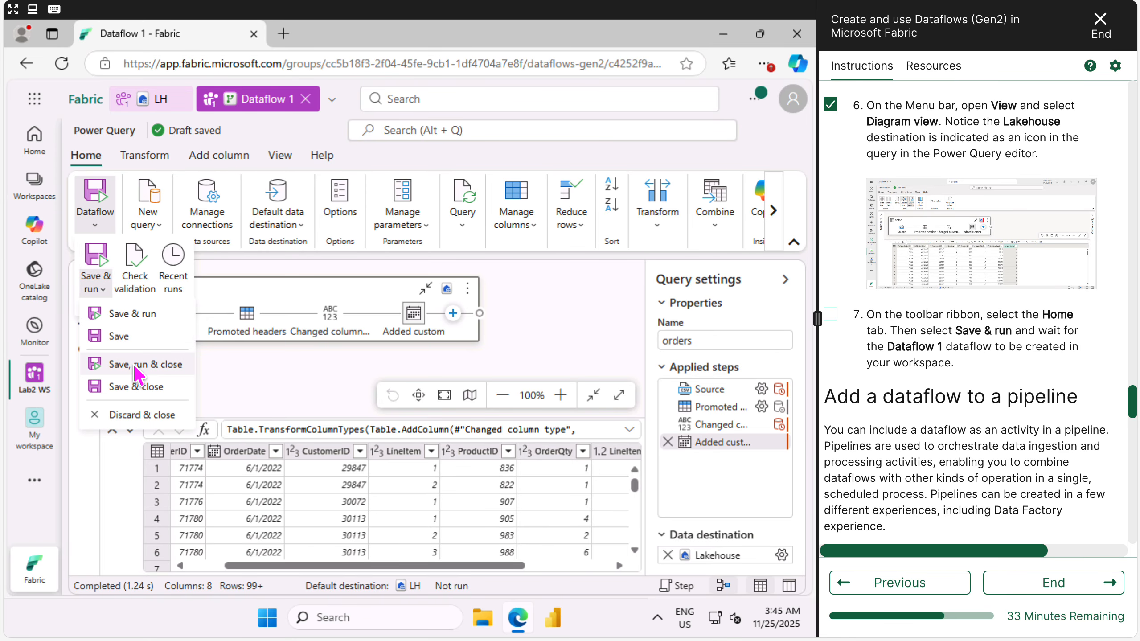
pyautogui.click(131, 314)
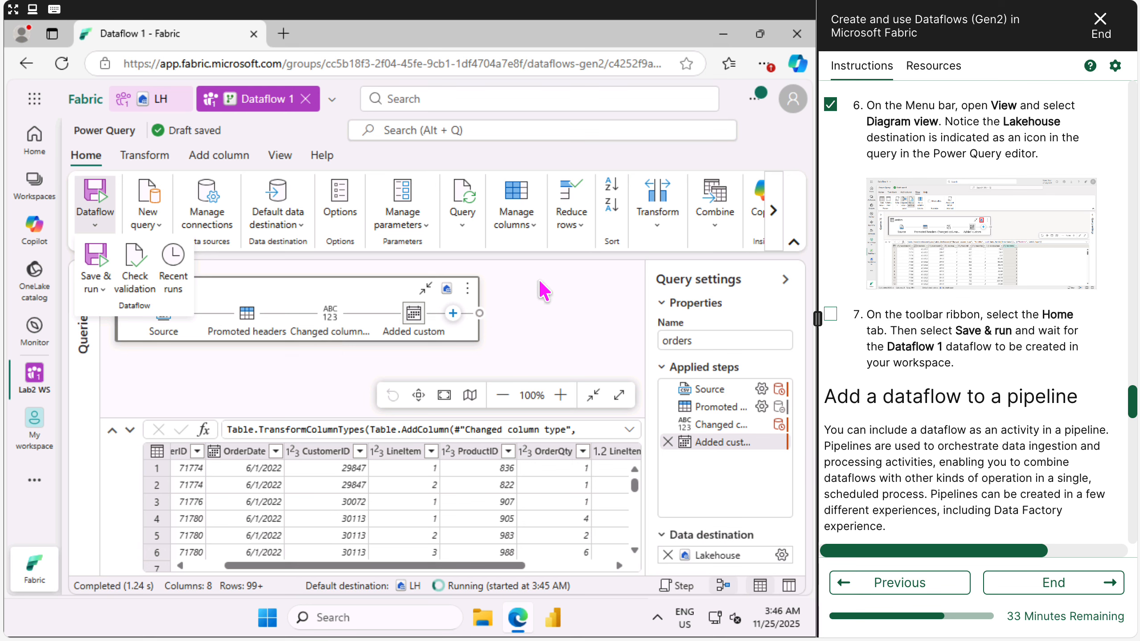
# Confirm the Run started notification and tick lab step 7
pyautogui.click(761, 103)
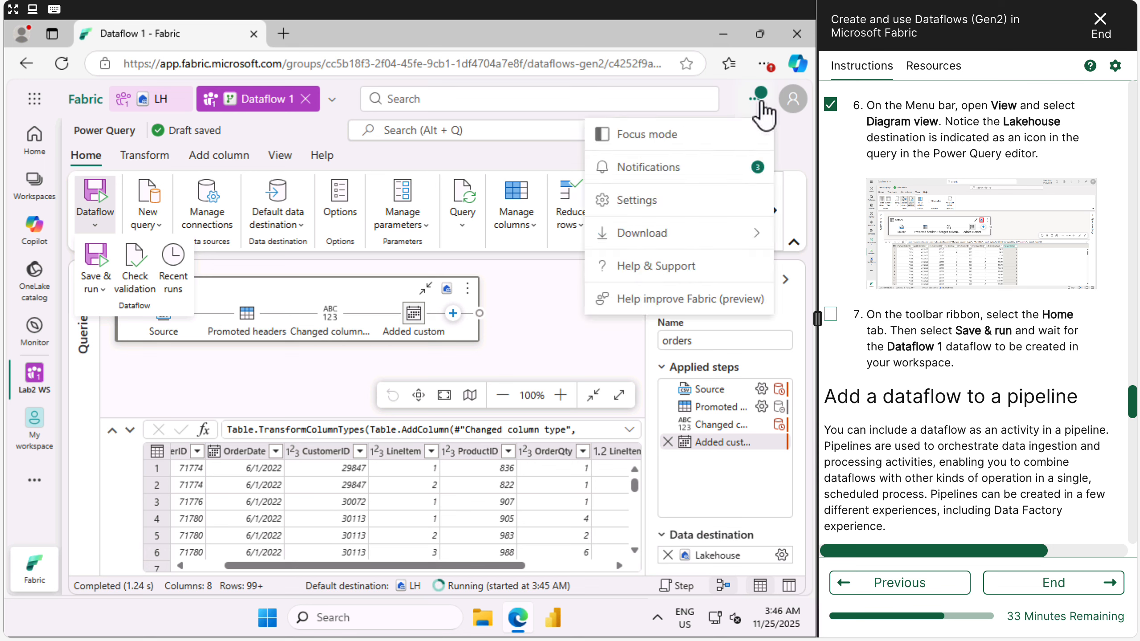
pyautogui.click(714, 170)
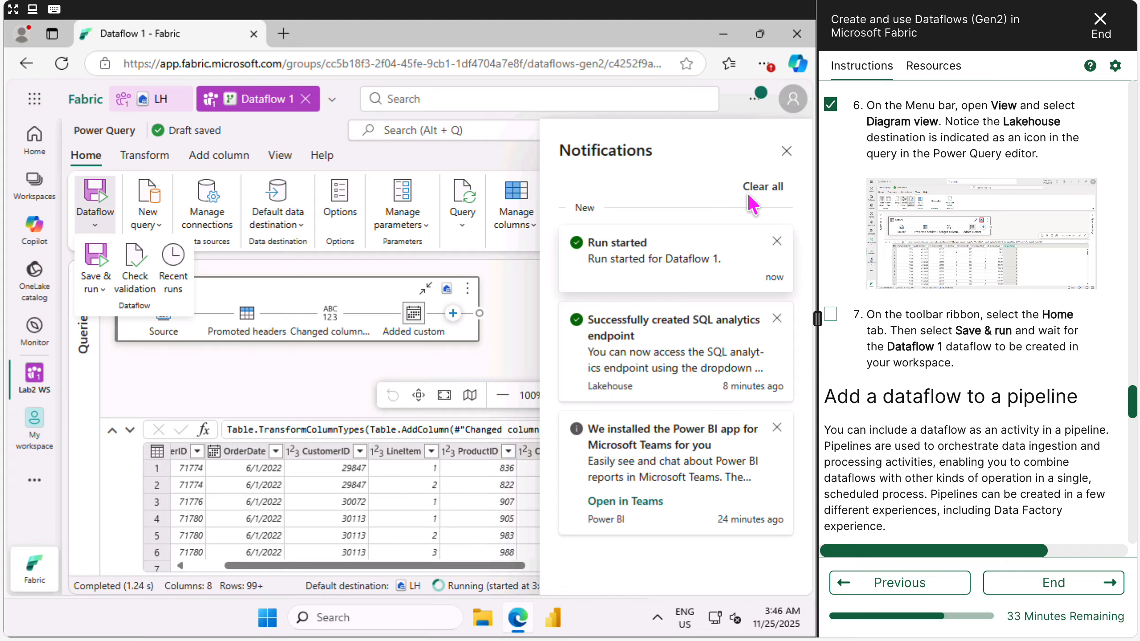
pyautogui.click(786, 151)
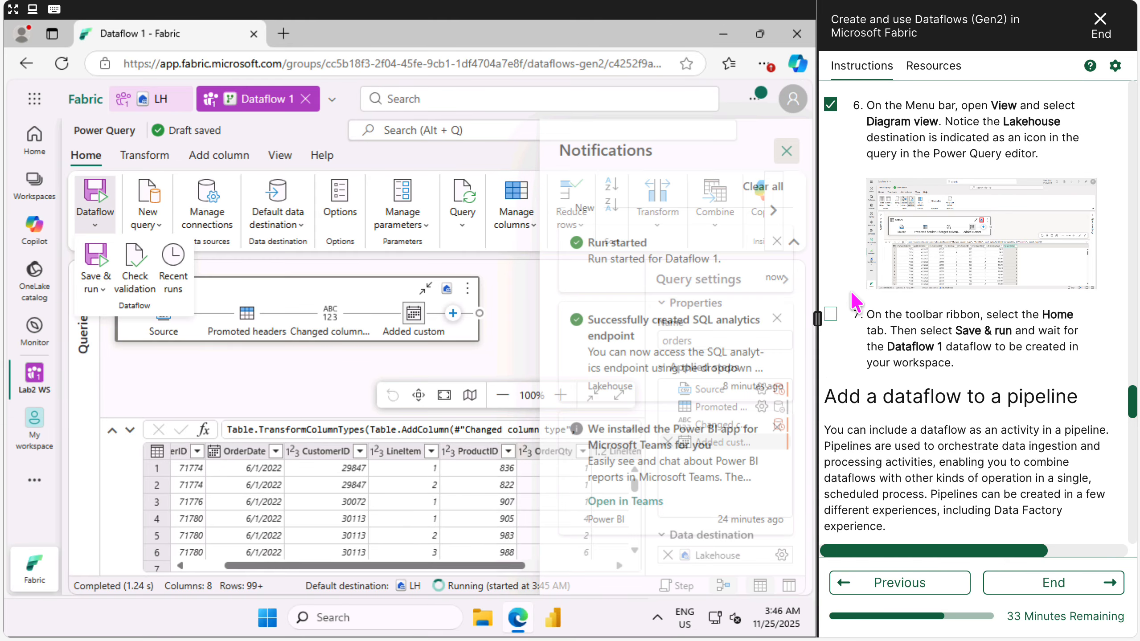
pyautogui.click(830, 313)
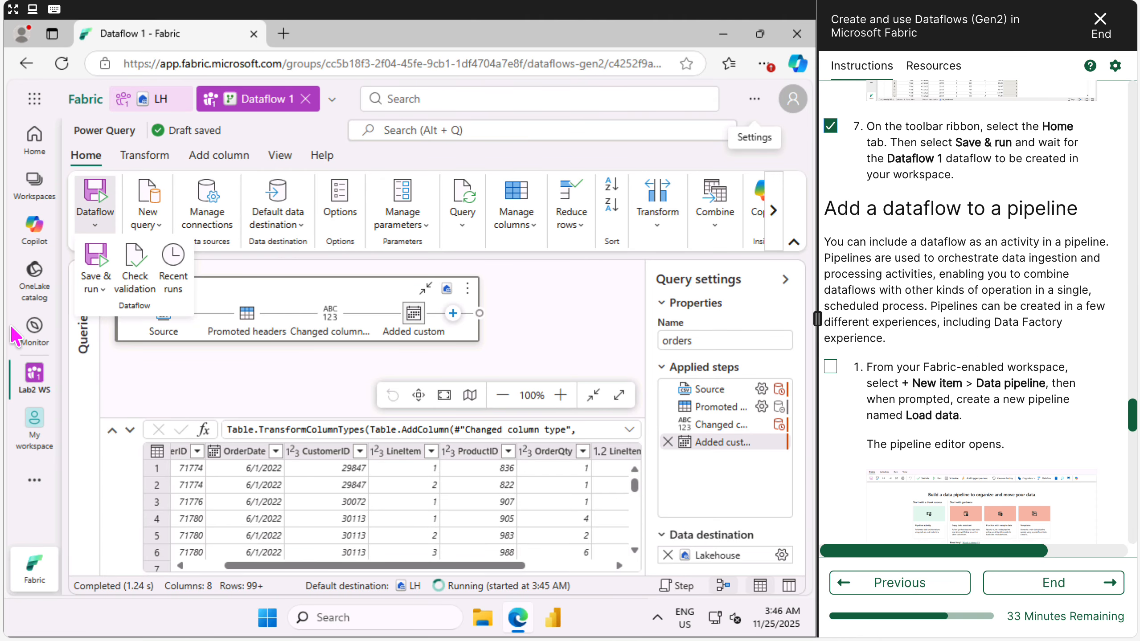
pyautogui.click(25, 386)
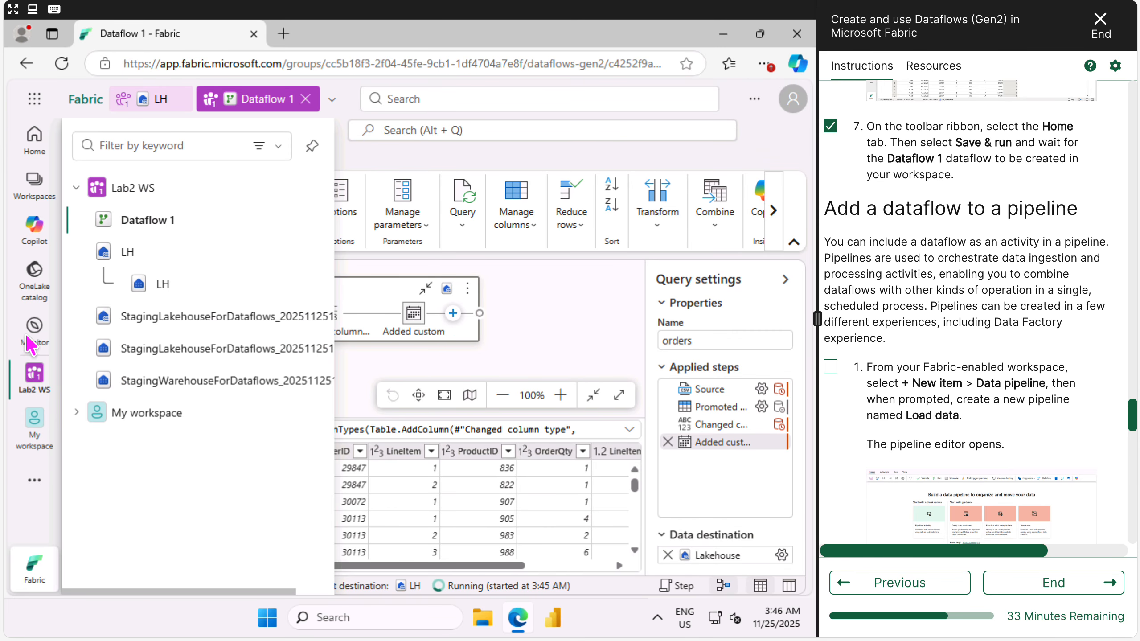
# Open Lab2 WS, shrink the task flow area, and show the options menu for Dataflow 1
pyautogui.click(143, 191)
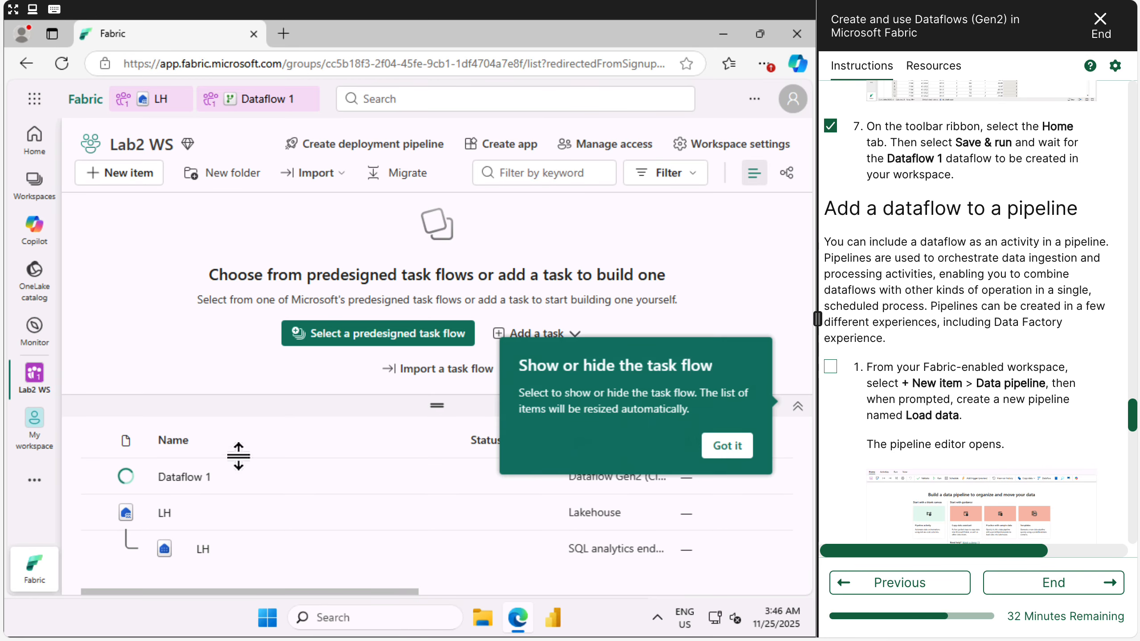
pyautogui.click(727, 445)
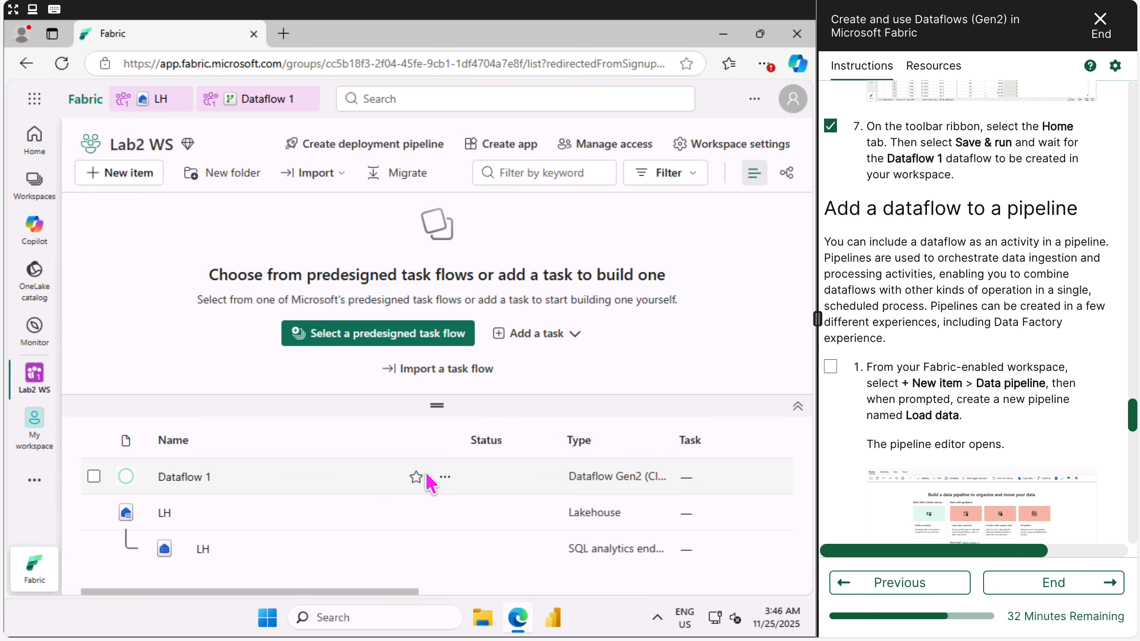
pyautogui.click(446, 477)
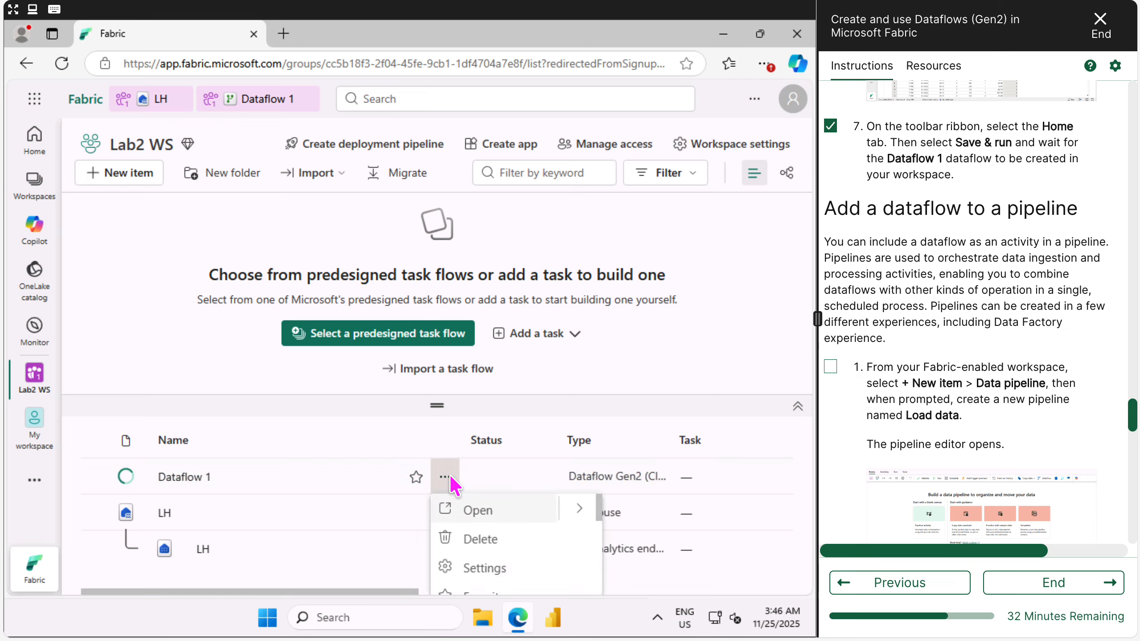
pyautogui.scroll(-3, 540, 566)
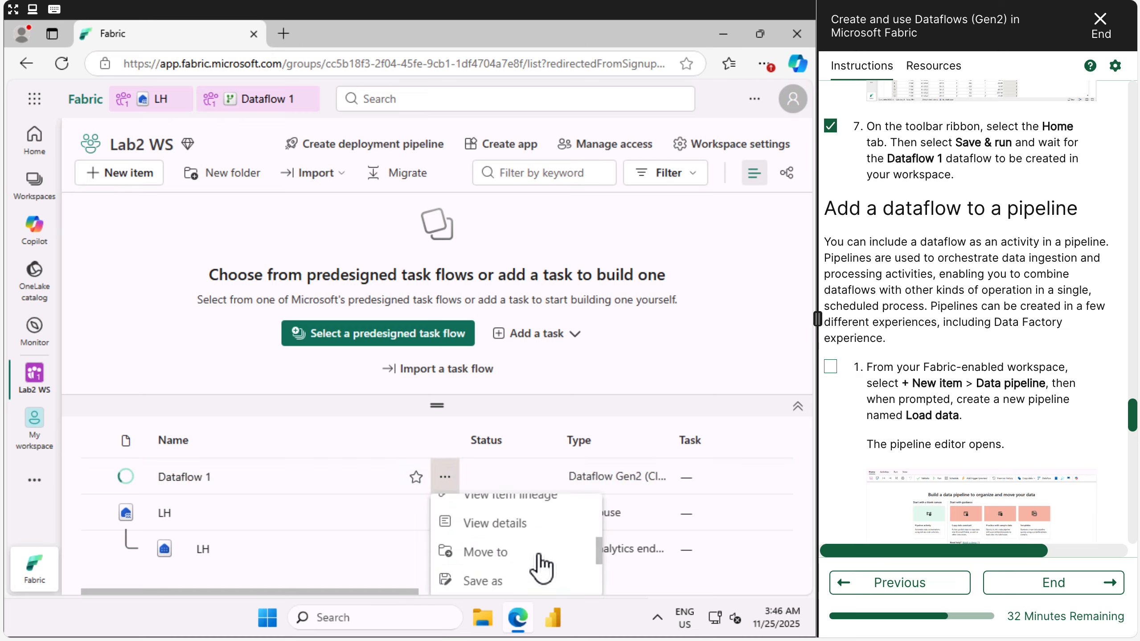
pyautogui.scroll(3, 501, 537)
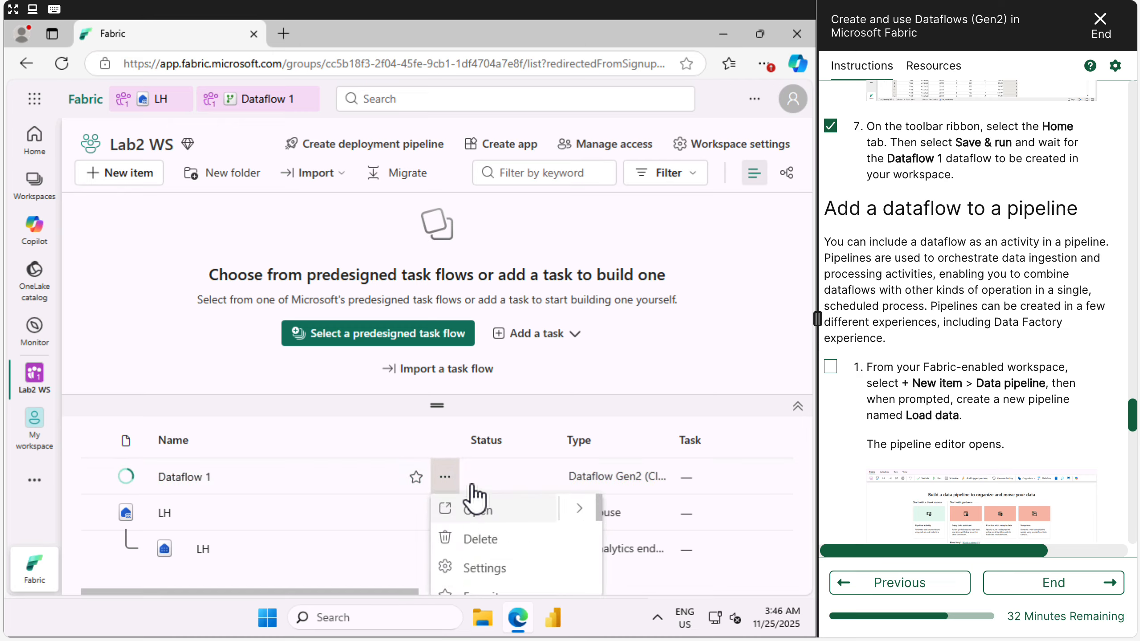
pyautogui.click(440, 407)
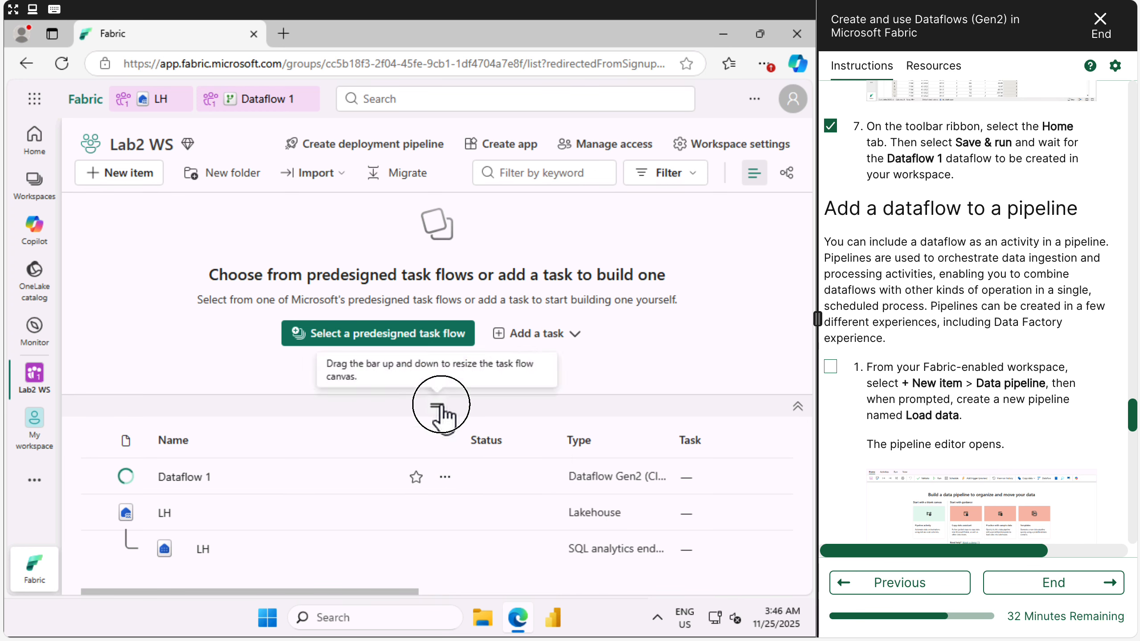
pyautogui.moveTo(440, 407); pyautogui.dragTo(444, 310)
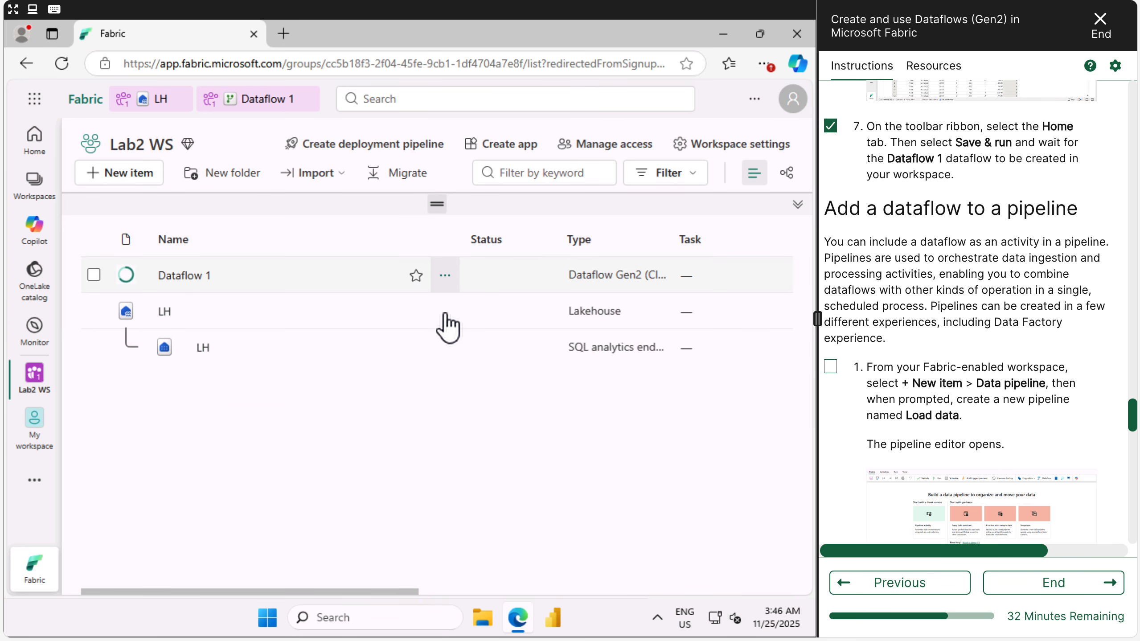
pyautogui.click(445, 276)
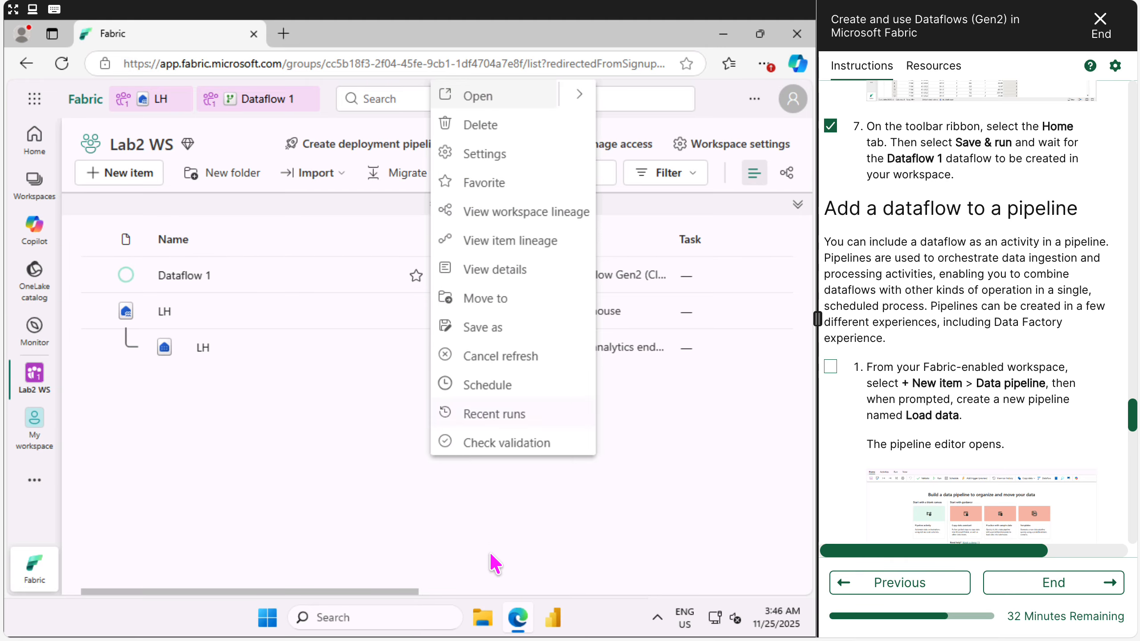
# Confirm Dataflow 1's latest run succeeded, with orders_WriteToDataDestination writing 542 rows (13,126 bytes)
pyautogui.click(500, 414)
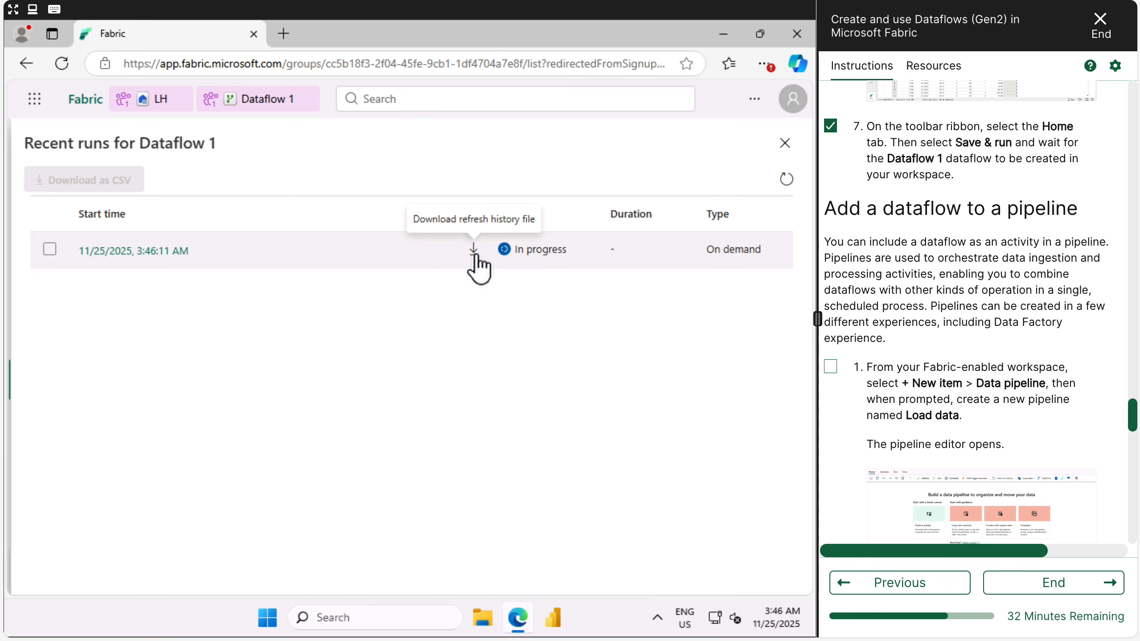
pyautogui.click(118, 258)
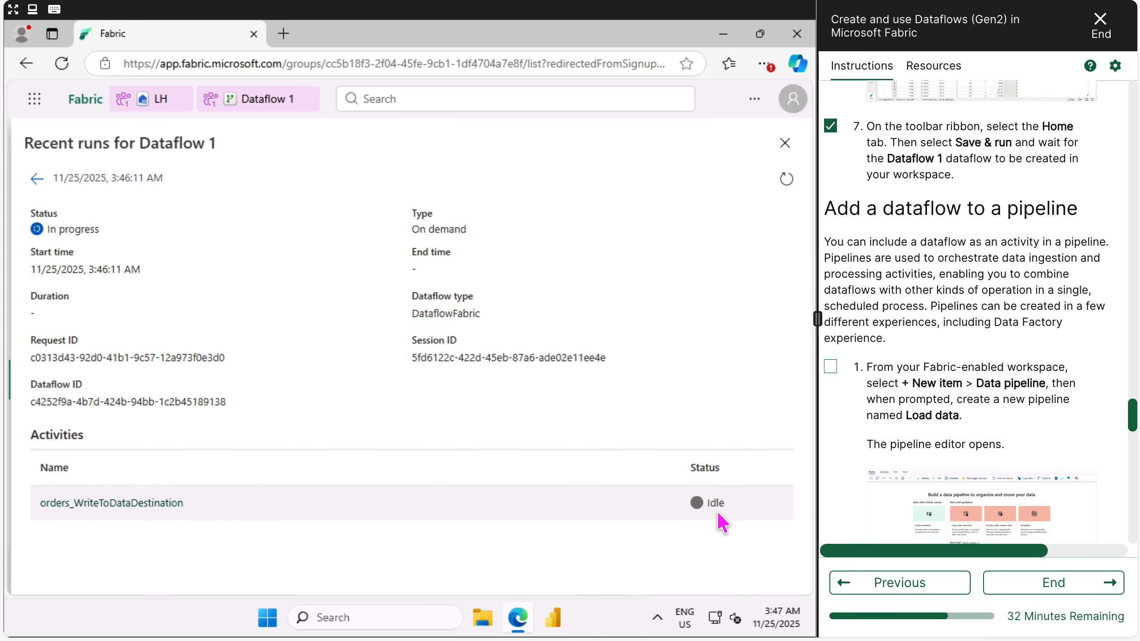
pyautogui.click(117, 504)
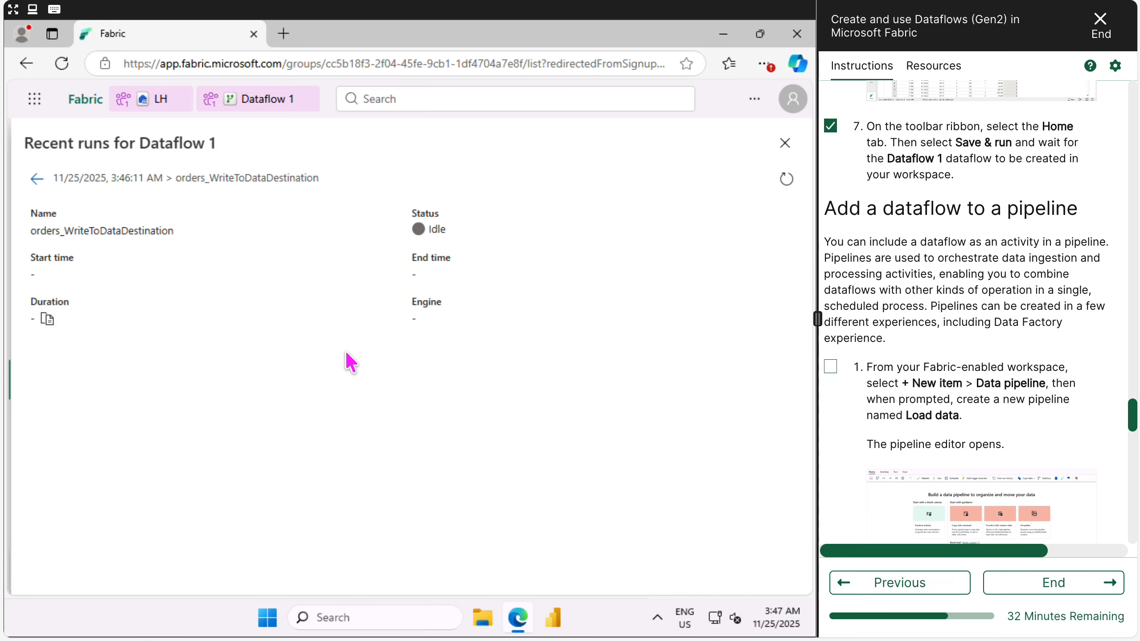
pyautogui.click(36, 179)
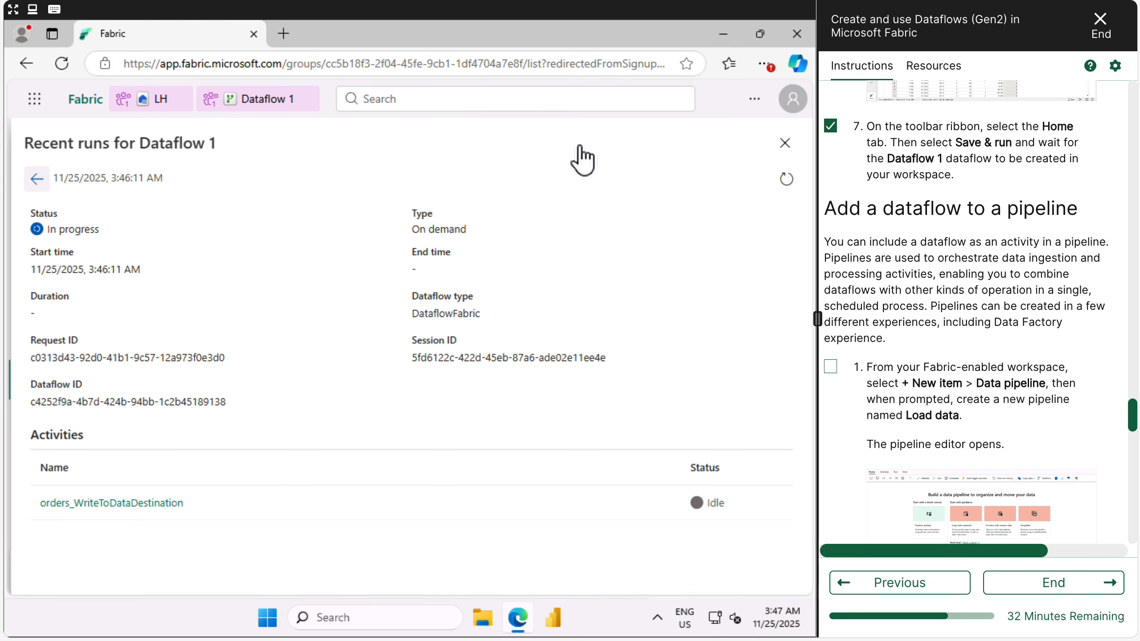
pyautogui.click(786, 179)
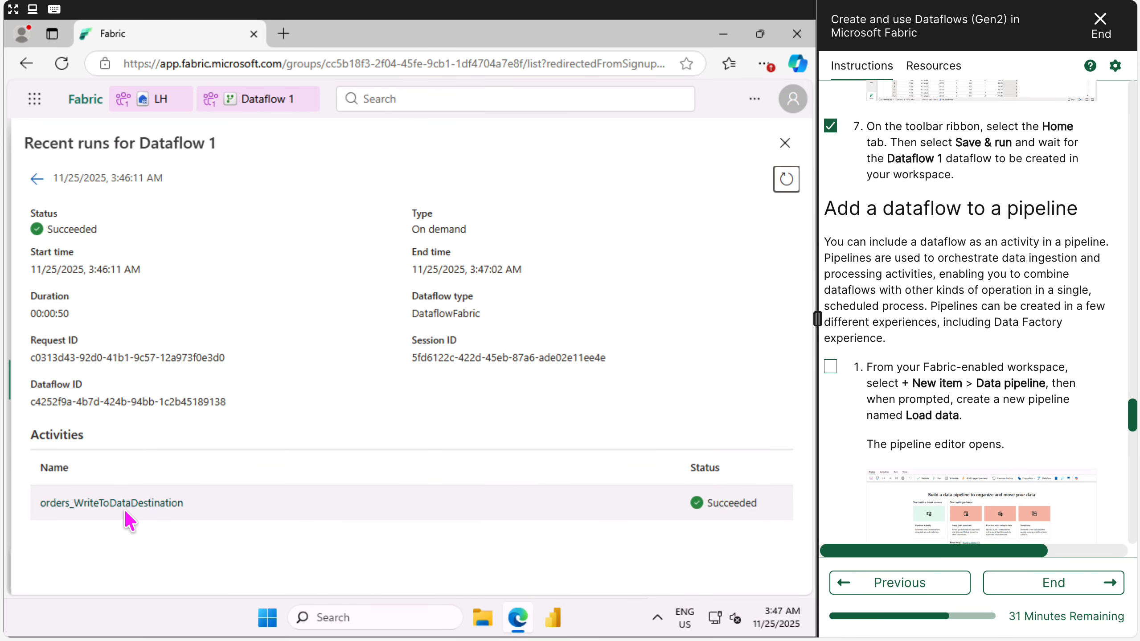
pyautogui.click(103, 503)
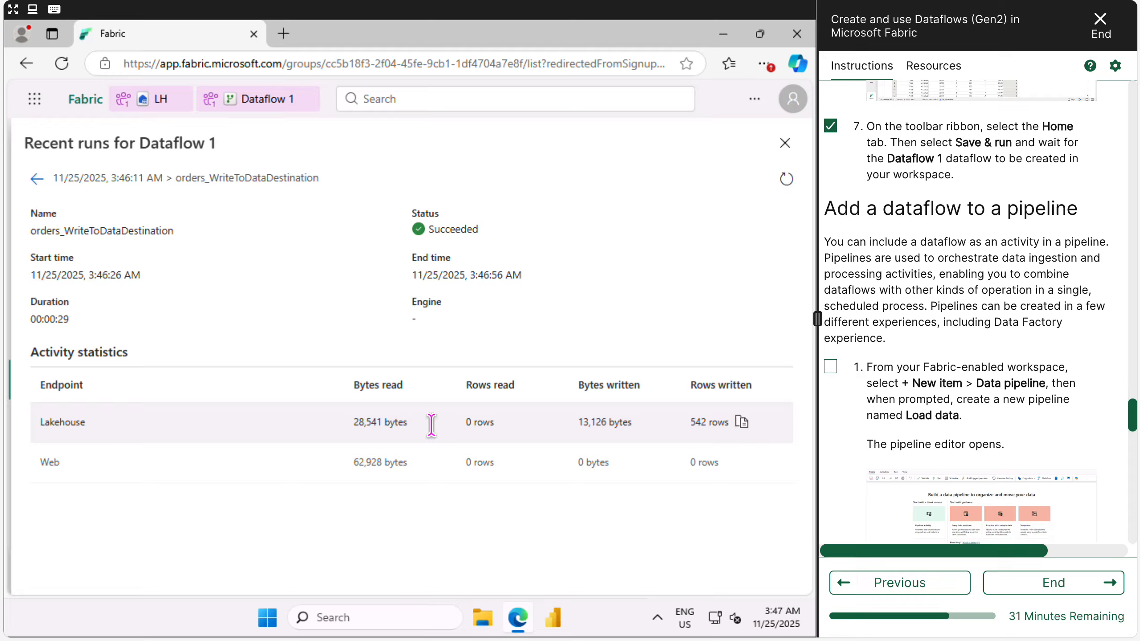
# Close the Recent runs pane and start a new Pipeline item in Lab2 WS
pyautogui.click(786, 148)
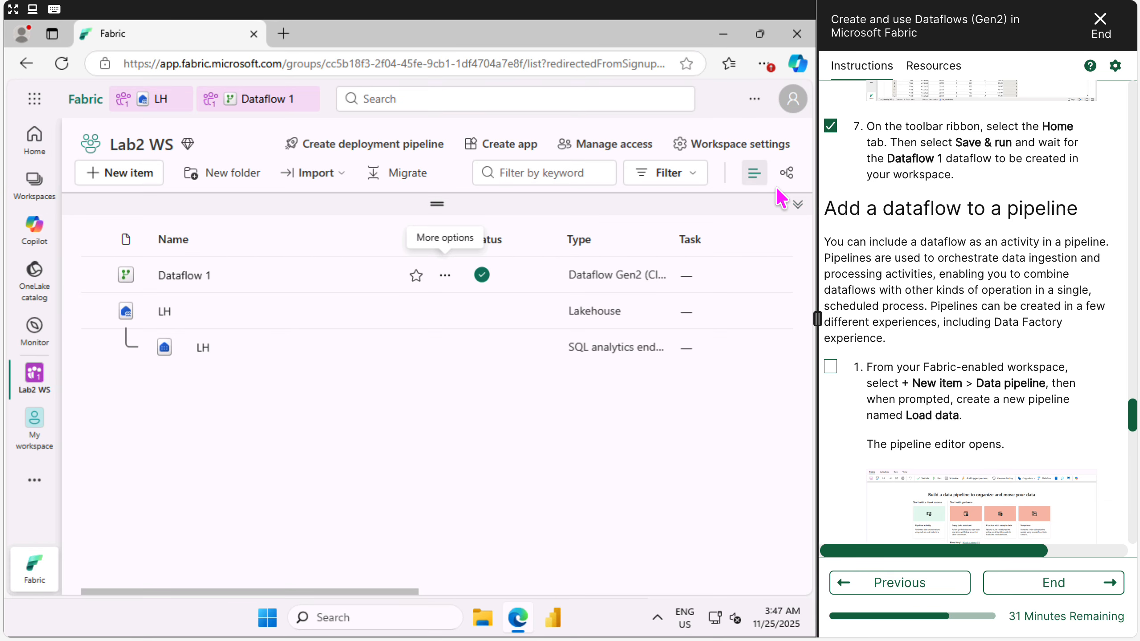
pyautogui.scroll(-1, 1086, 300)
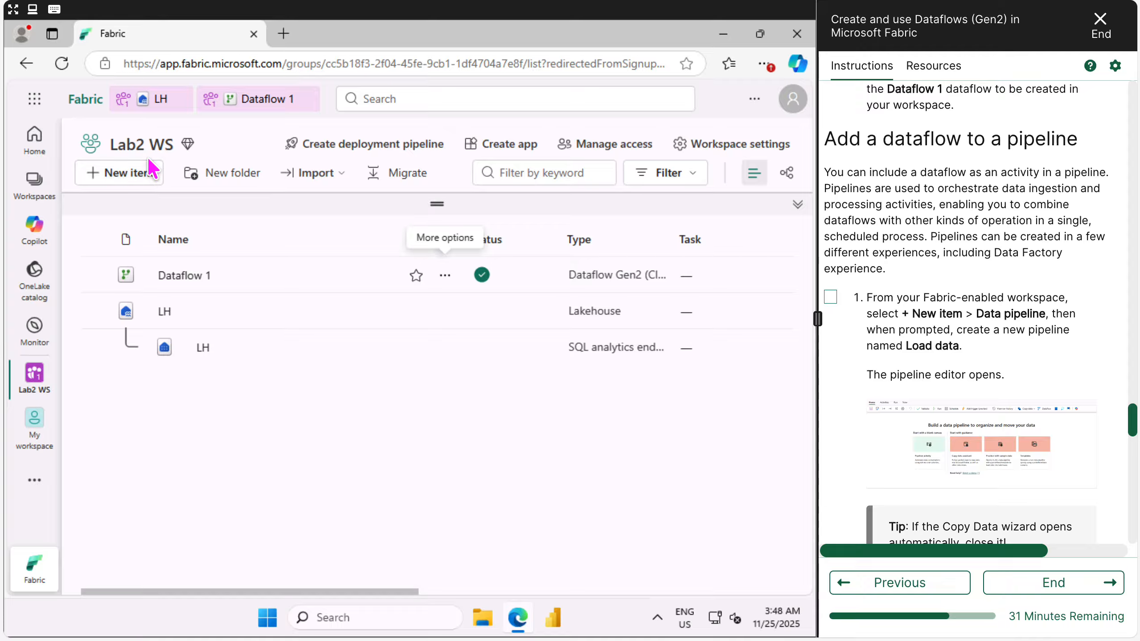
pyautogui.click(126, 179)
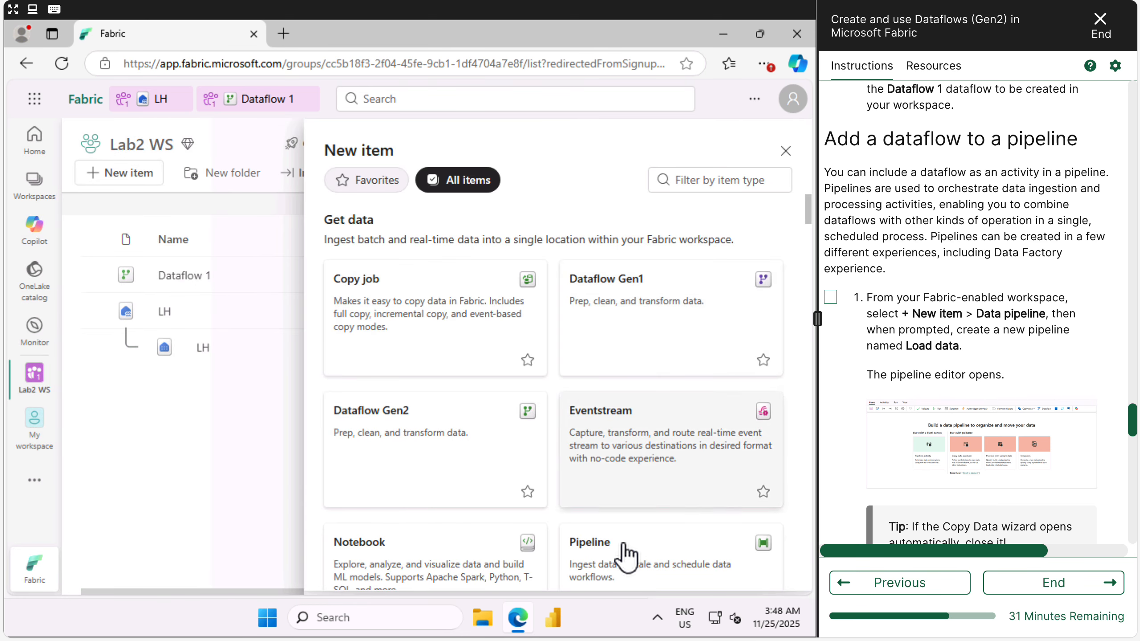
pyautogui.scroll(-5, 623, 552)
pyautogui.moveTo(970, 315); pyautogui.dragTo(1026, 317)
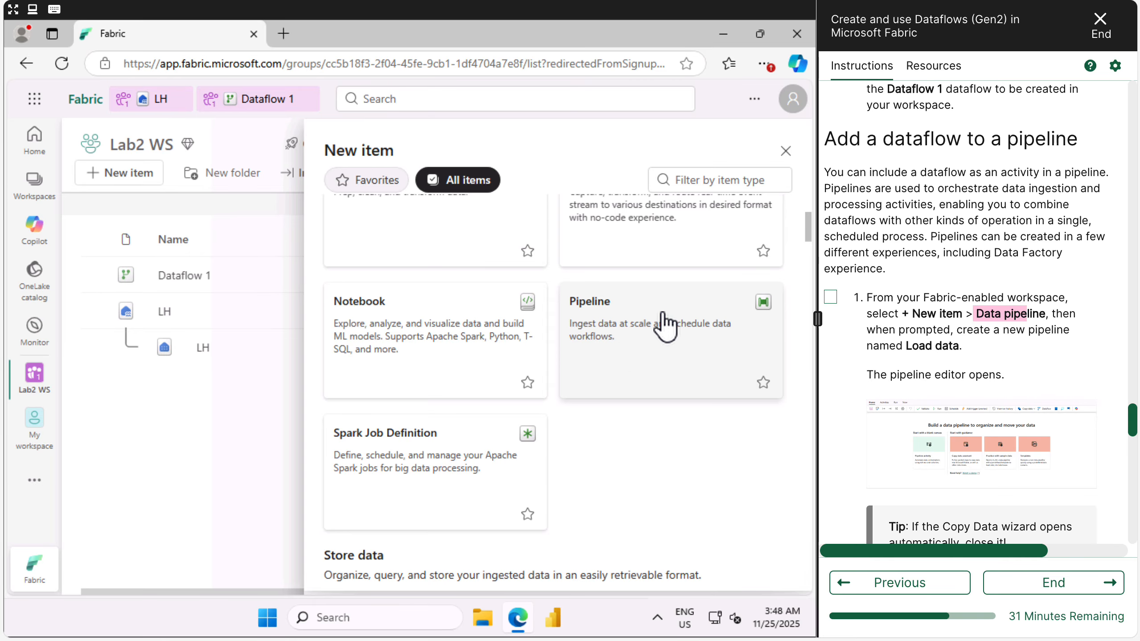
pyautogui.click(653, 348)
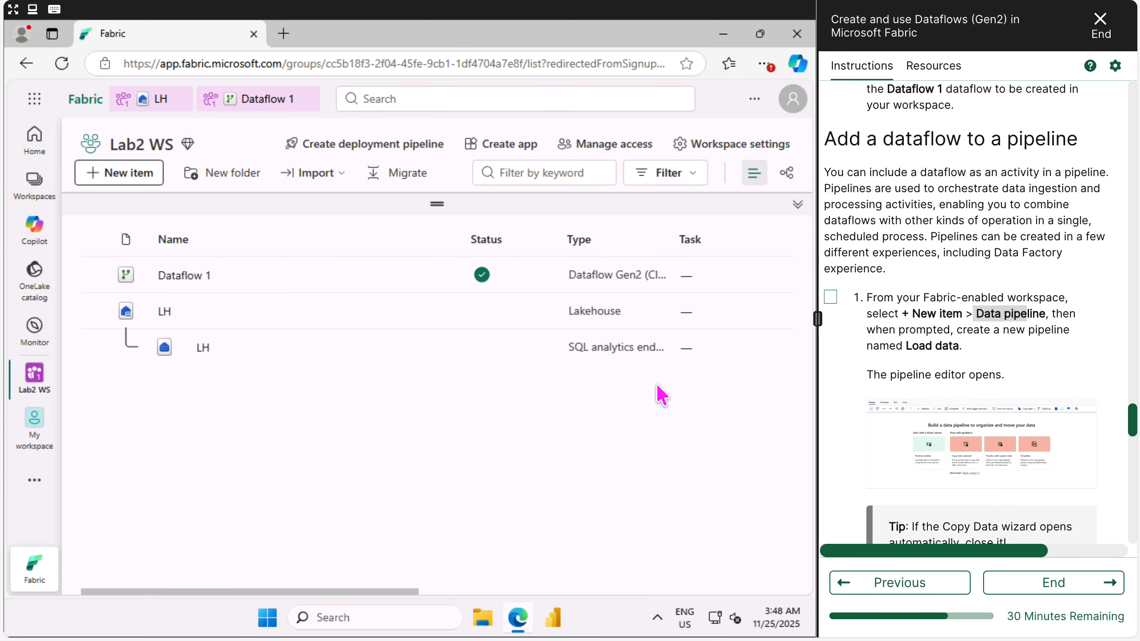
pyautogui.scroll(-3, 967, 411)
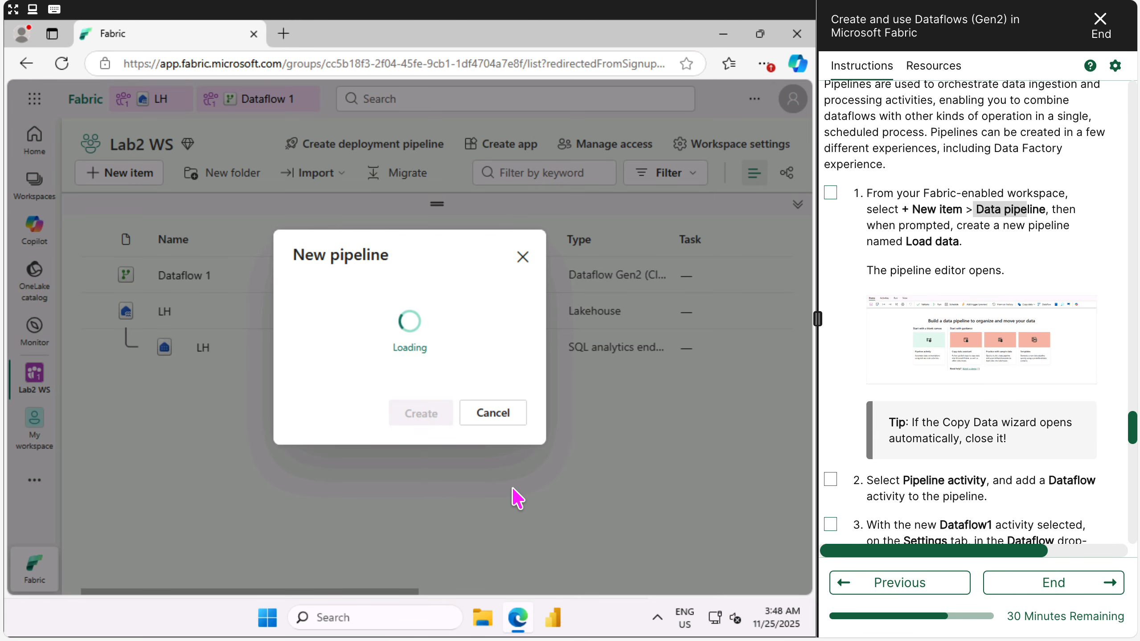
# Create the pipeline with the default name pipeline1 and tick lab step 1
pyautogui.click(420, 413)
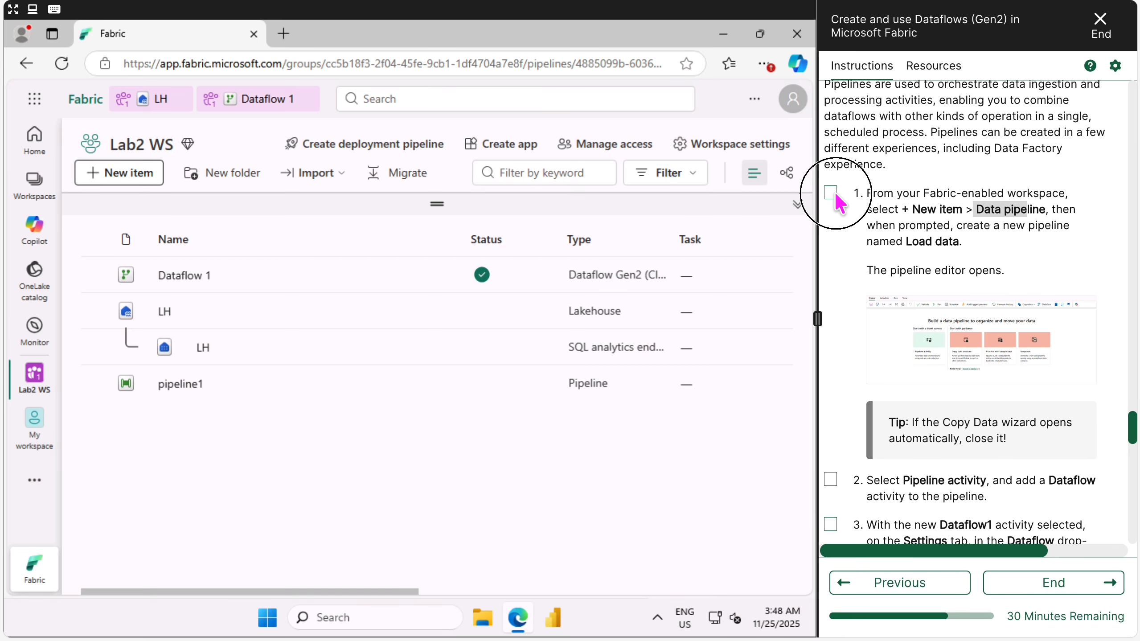
pyautogui.click(830, 193)
pyautogui.scroll(-1, 894, 324)
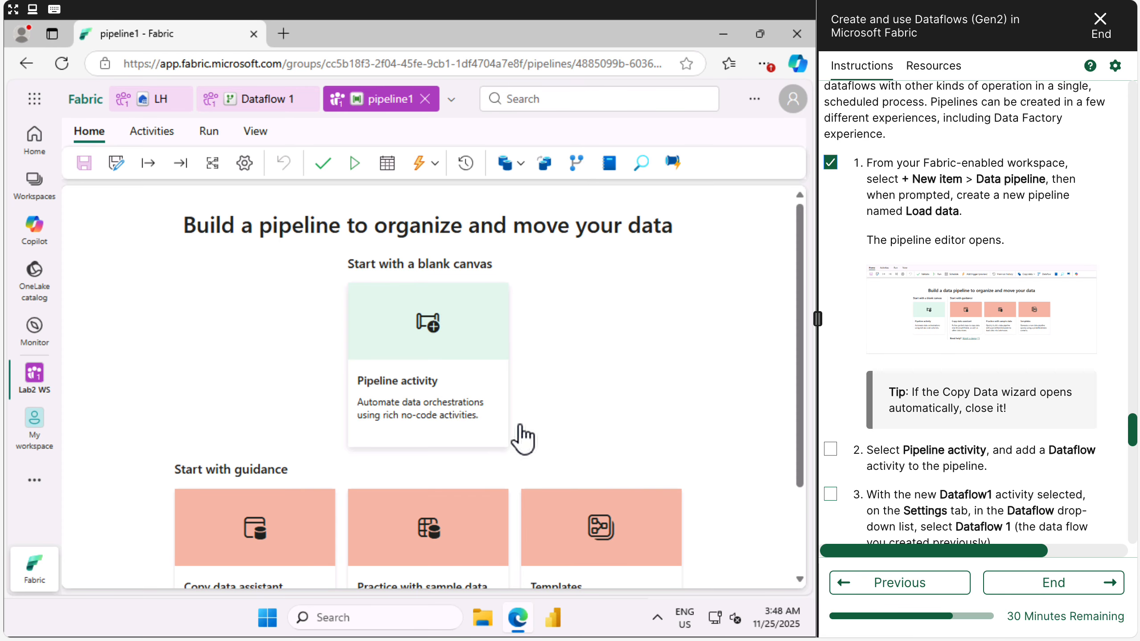
pyautogui.scroll(-2, 426, 262)
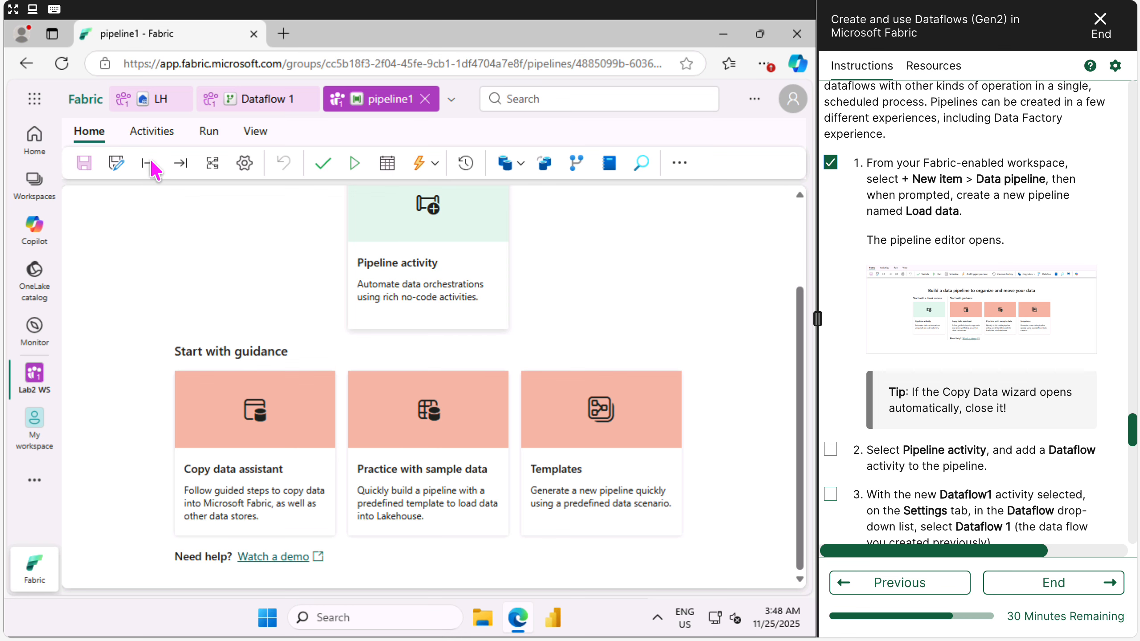
# Browse the full catalogue of pipeline activities, then close the list
pyautogui.click(153, 133)
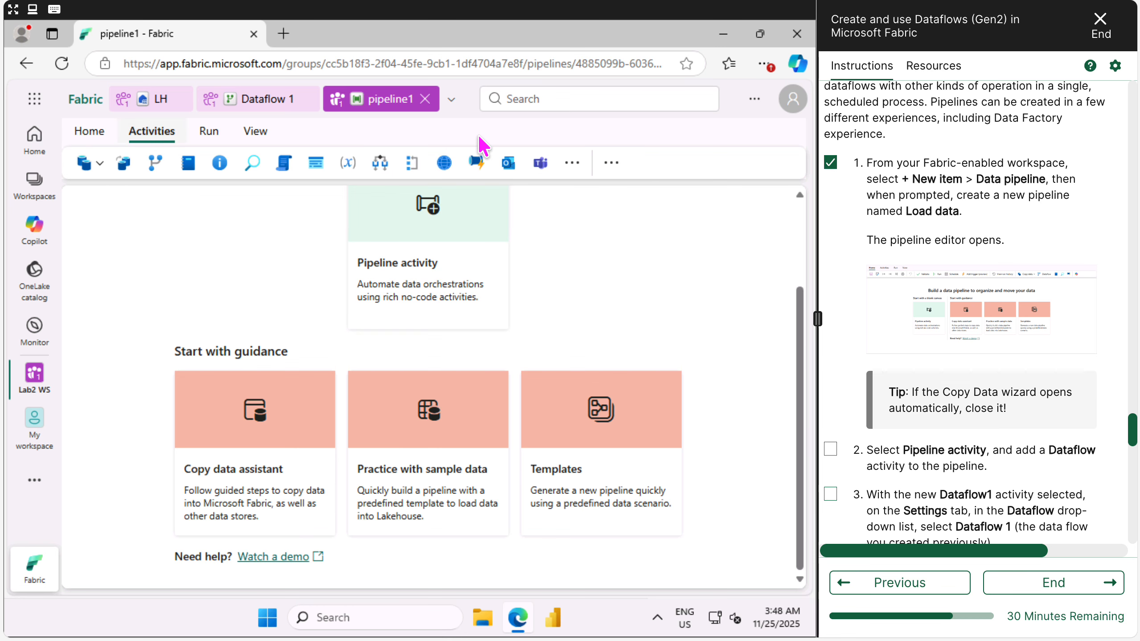
pyautogui.click(612, 164)
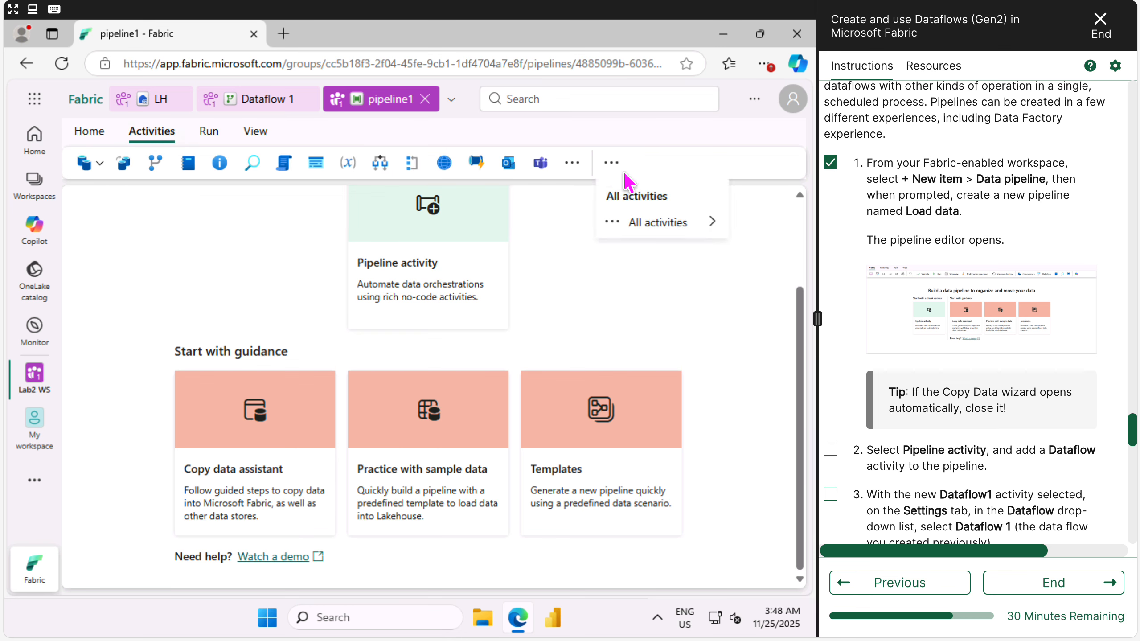
pyautogui.click(711, 227)
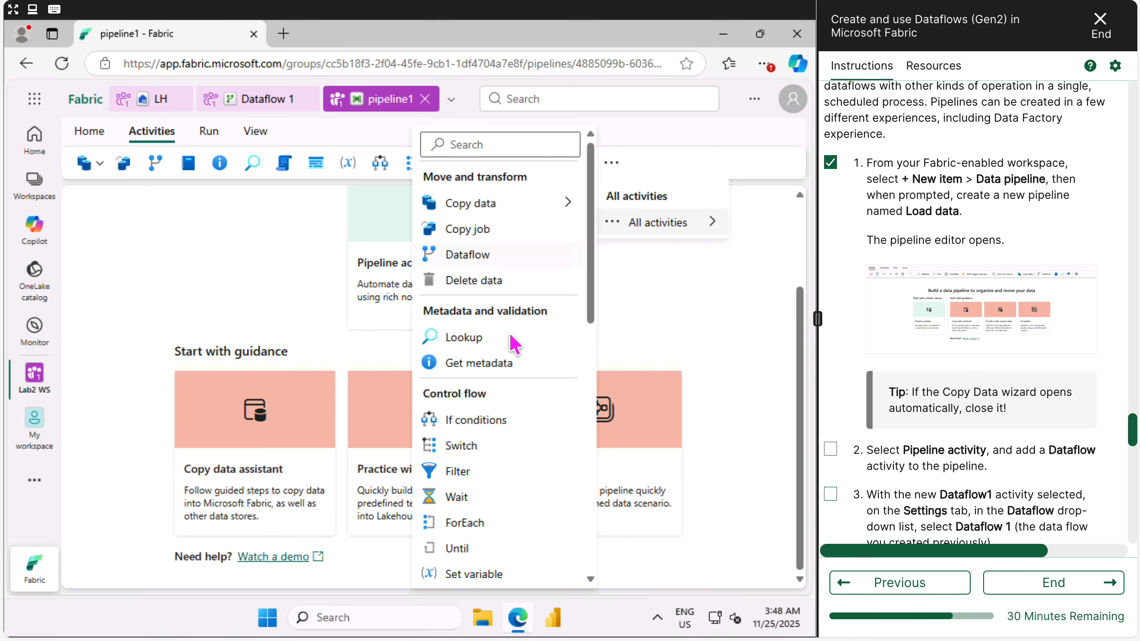
pyautogui.scroll(-10, 487, 563)
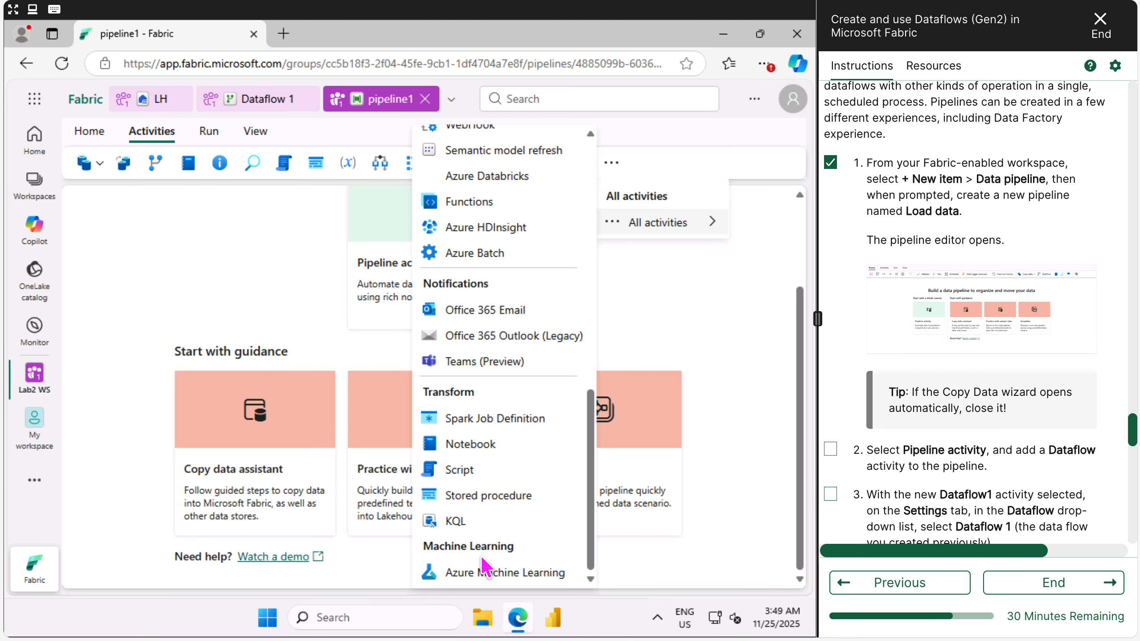
pyautogui.scroll(10, 483, 563)
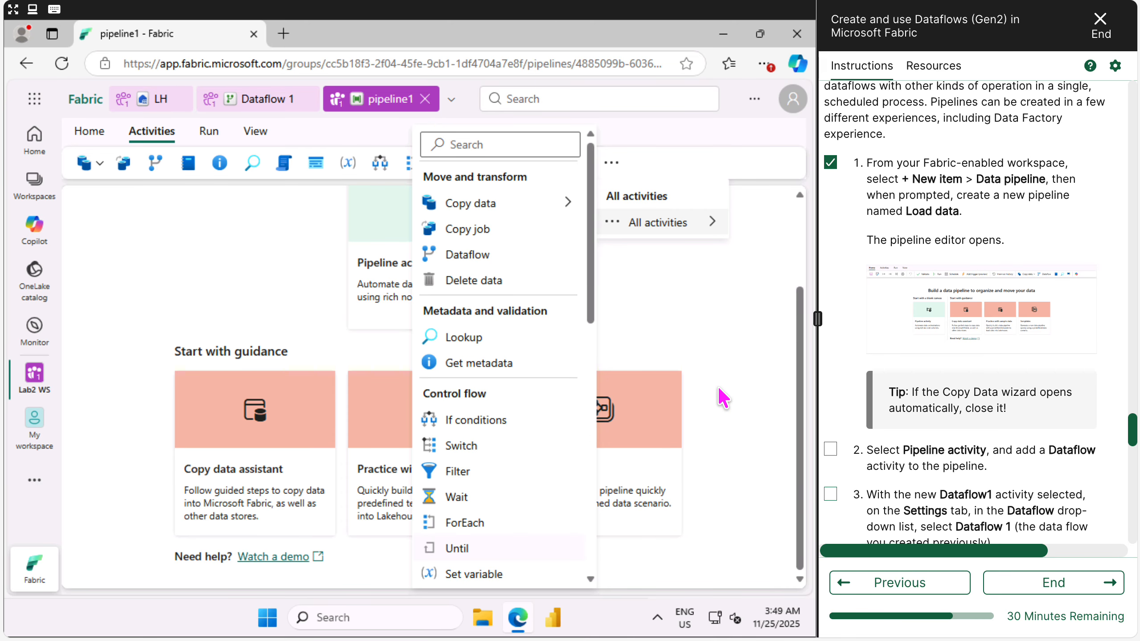
pyautogui.click(733, 340)
pyautogui.click(801, 281)
pyautogui.moveTo(802, 278); pyautogui.dragTo(800, 266)
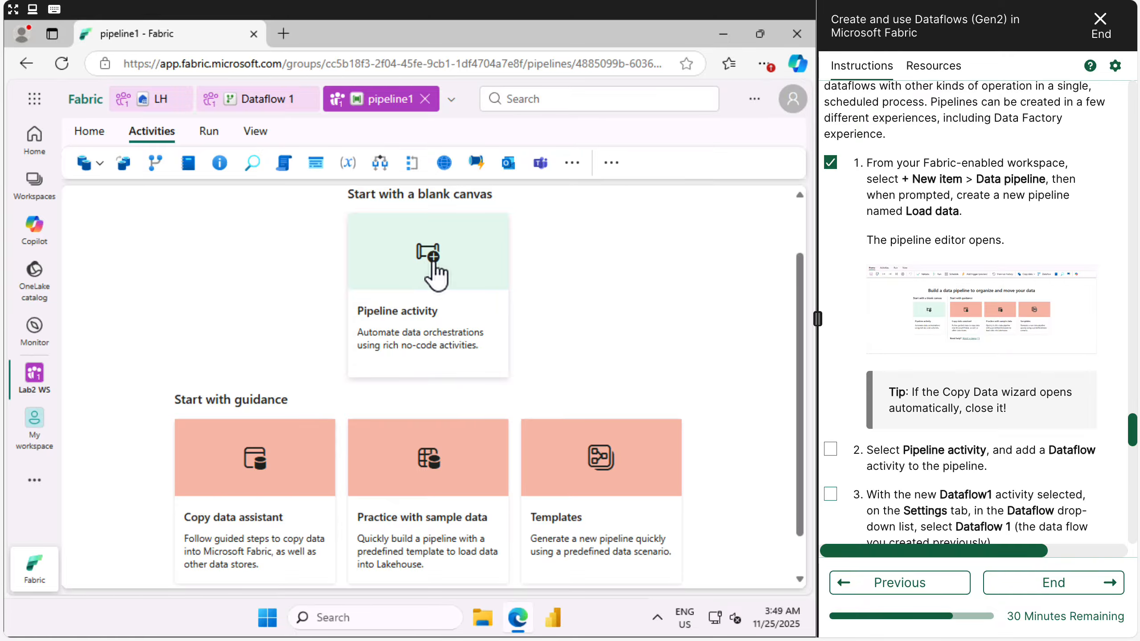
# Add a Dataflow activity to the blank pipeline, tick lab step 2, and enlarge the properties panel
pyautogui.click(435, 274)
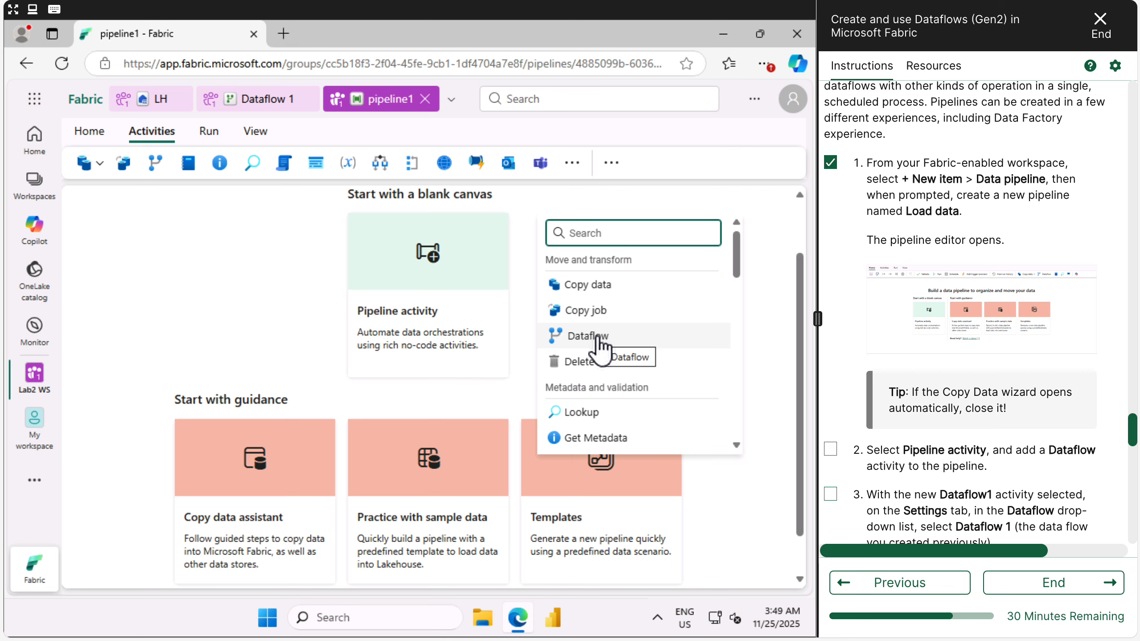
pyautogui.click(598, 337)
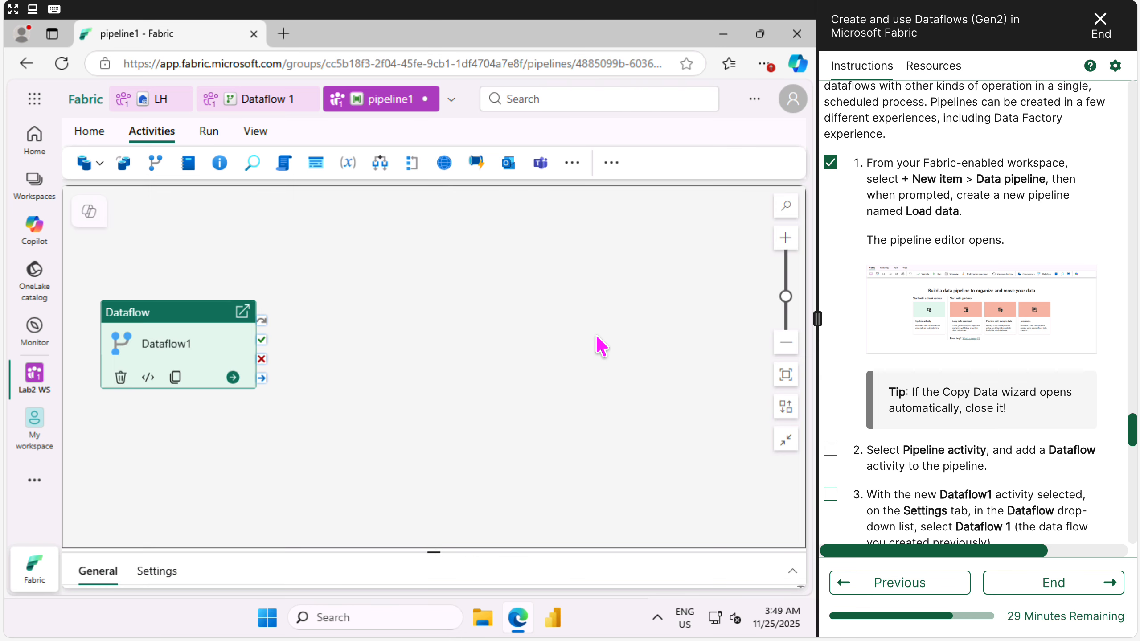
pyautogui.scroll(-5, 893, 394)
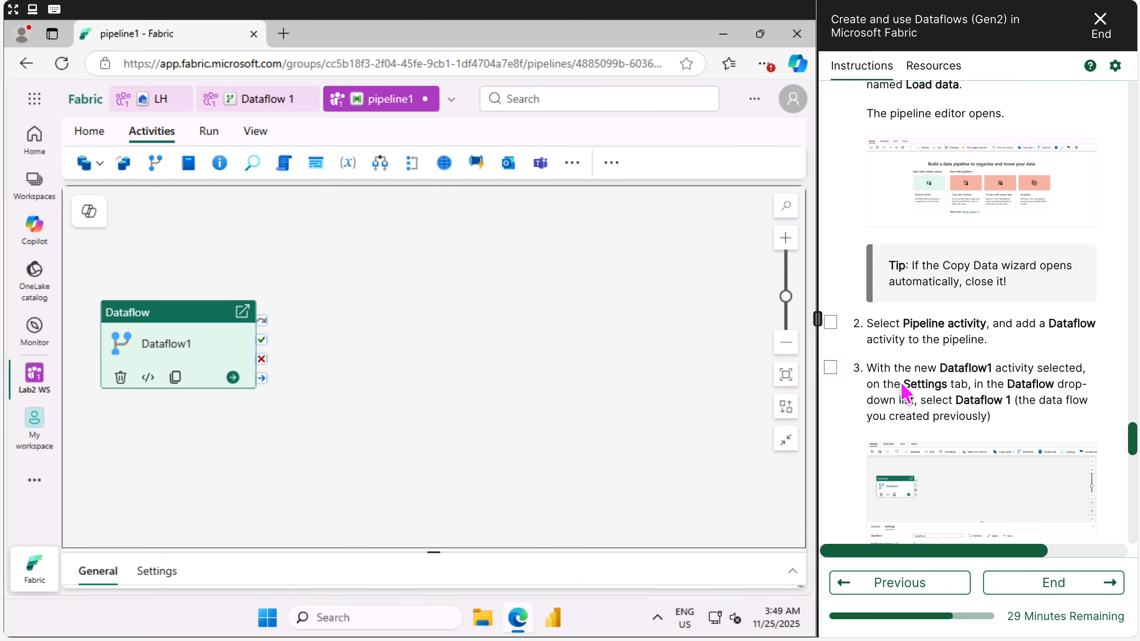
pyautogui.click(830, 245)
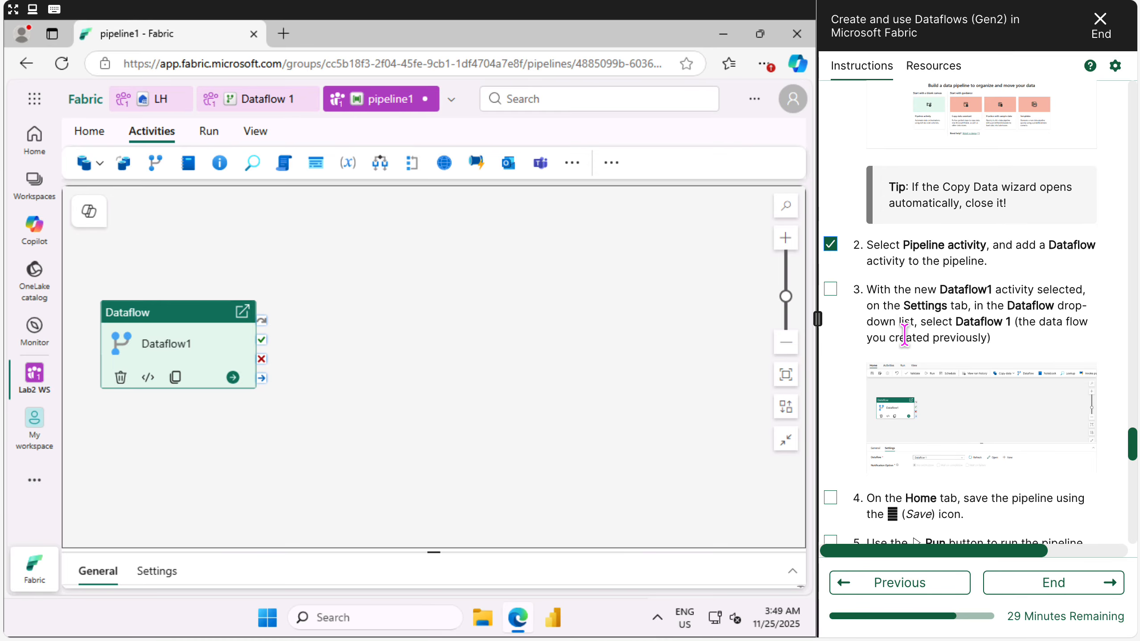
pyautogui.scroll(-1, 904, 334)
pyautogui.moveTo(168, 309); pyautogui.dragTo(246, 305)
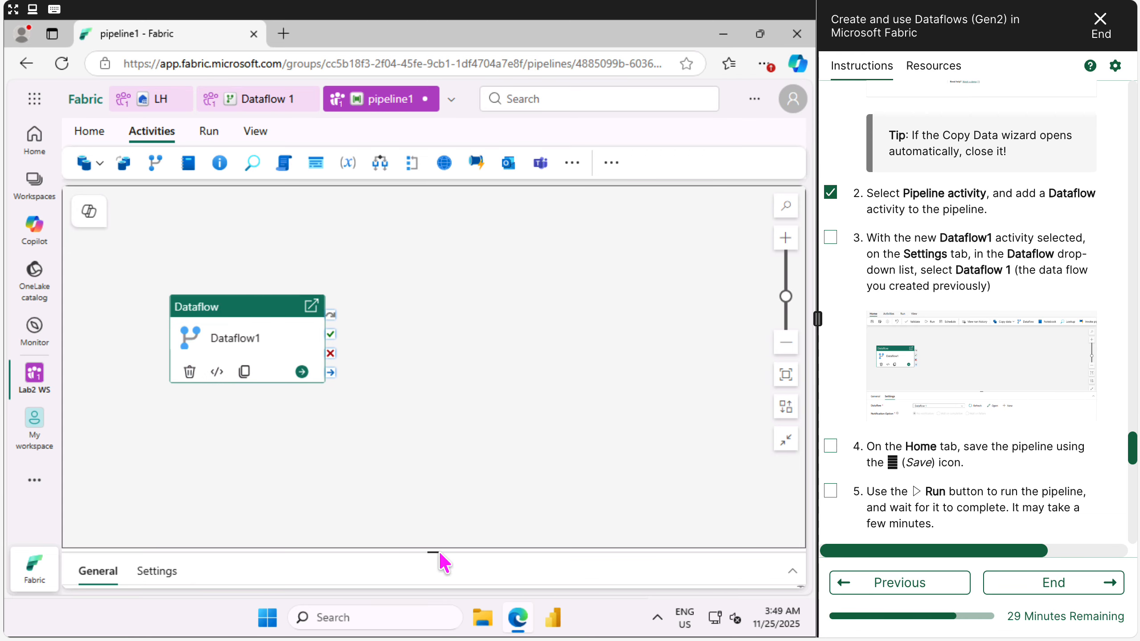
pyautogui.moveTo(440, 553); pyautogui.dragTo(431, 395)
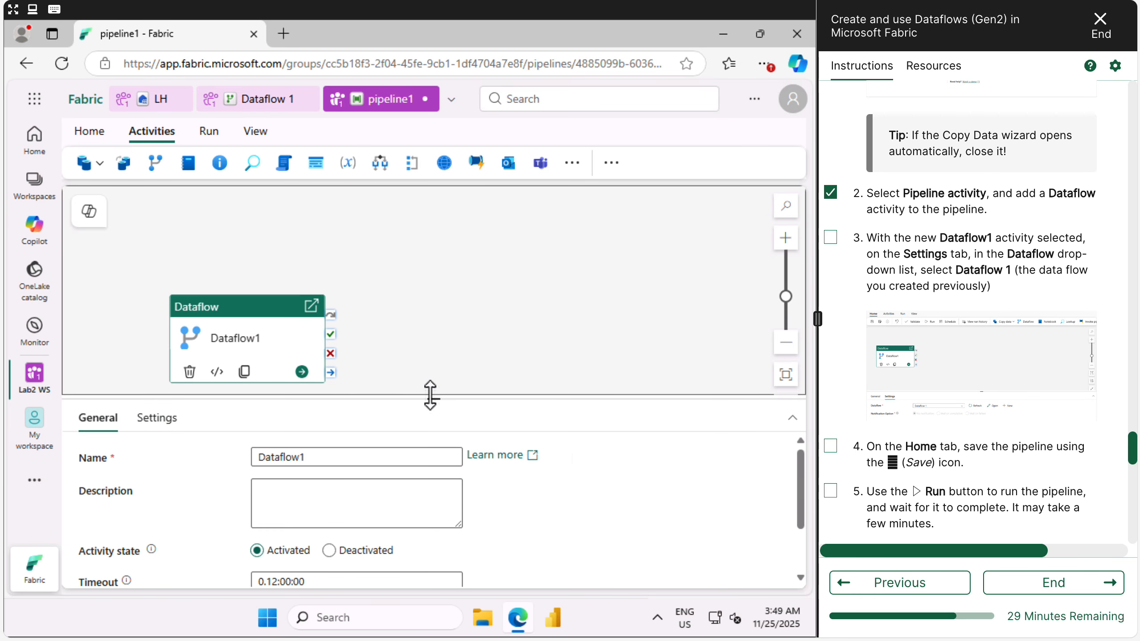
pyautogui.moveTo(254, 310); pyautogui.dragTo(223, 248)
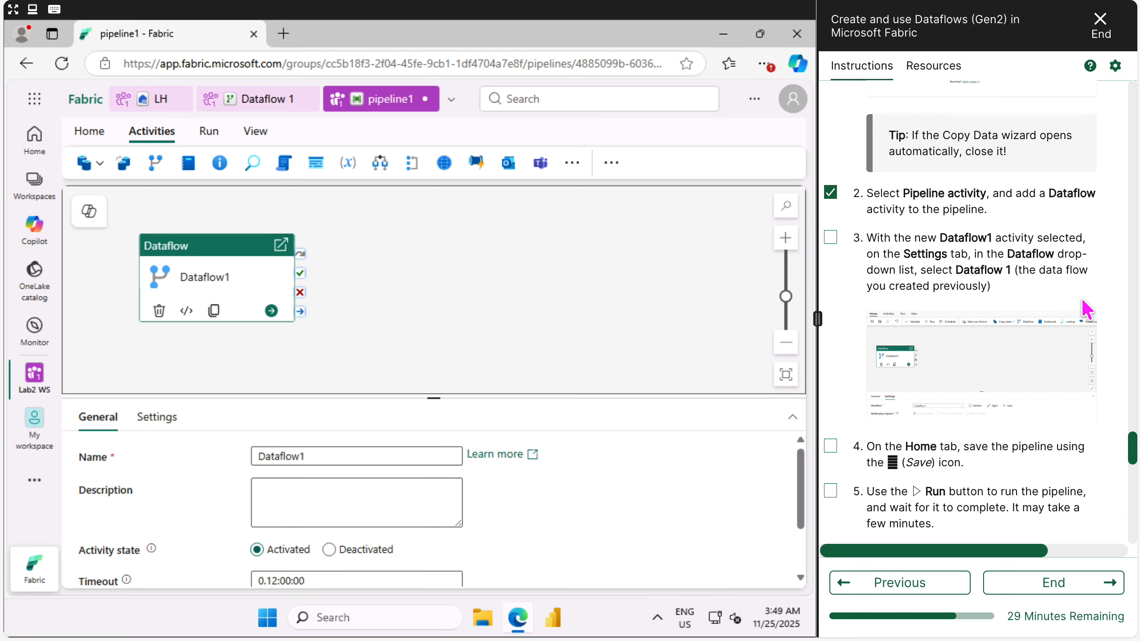
# Rename the activity from Dataflow1 to 'Ingesting Sales data'
pyautogui.click(301, 456)
pyautogui.press('BackSpace')
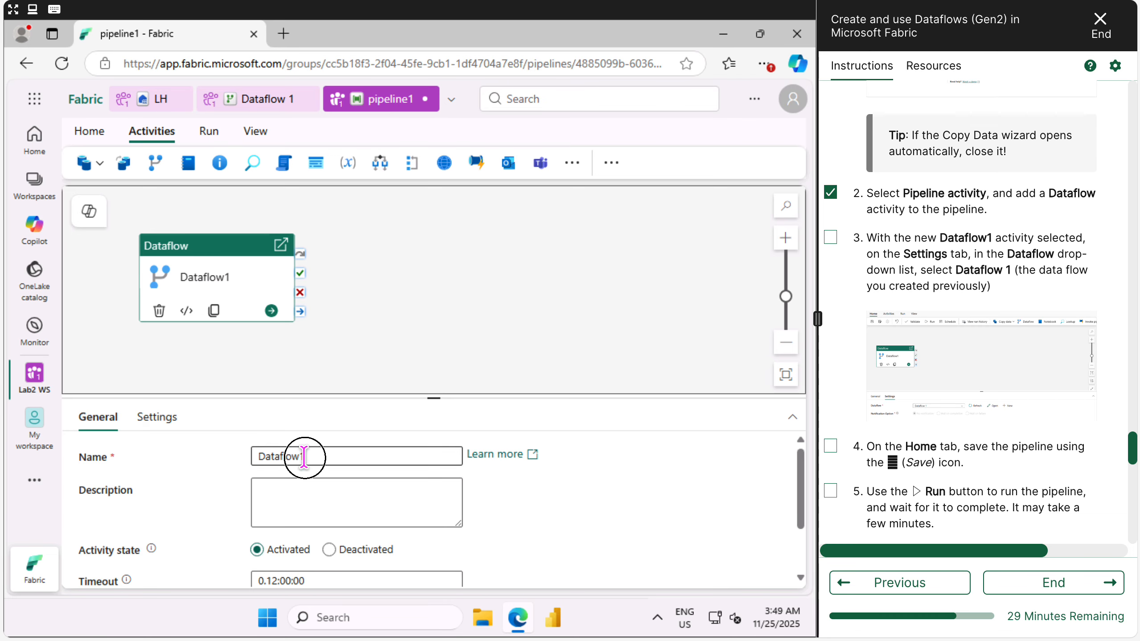
pyautogui.moveTo(304, 456); pyautogui.dragTo(247, 455)
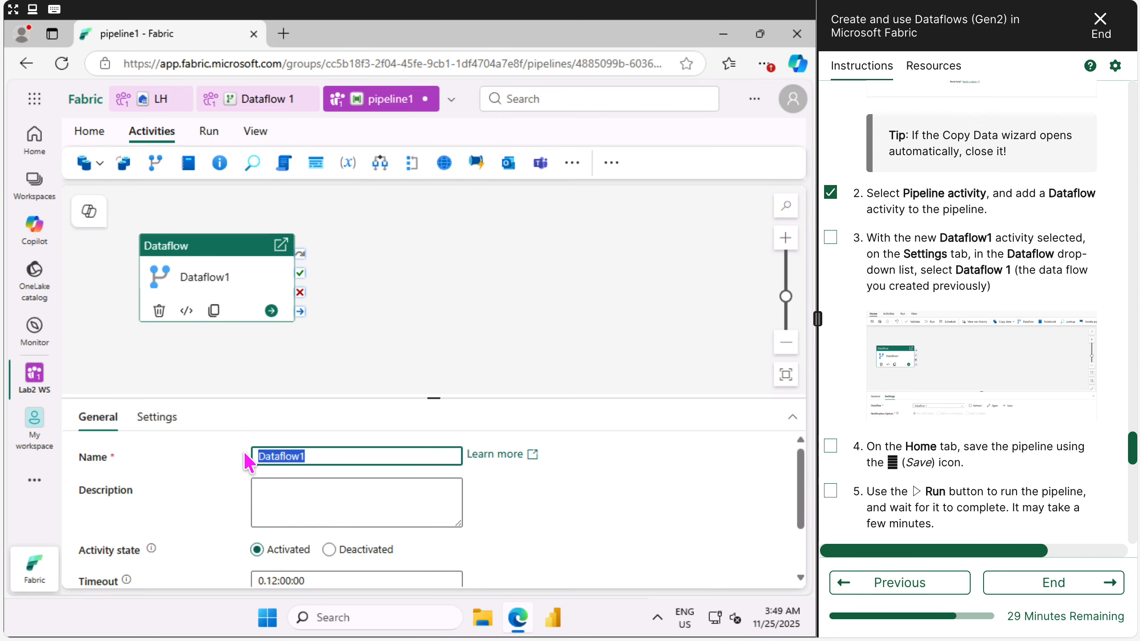
pyautogui.write('Ingesti')
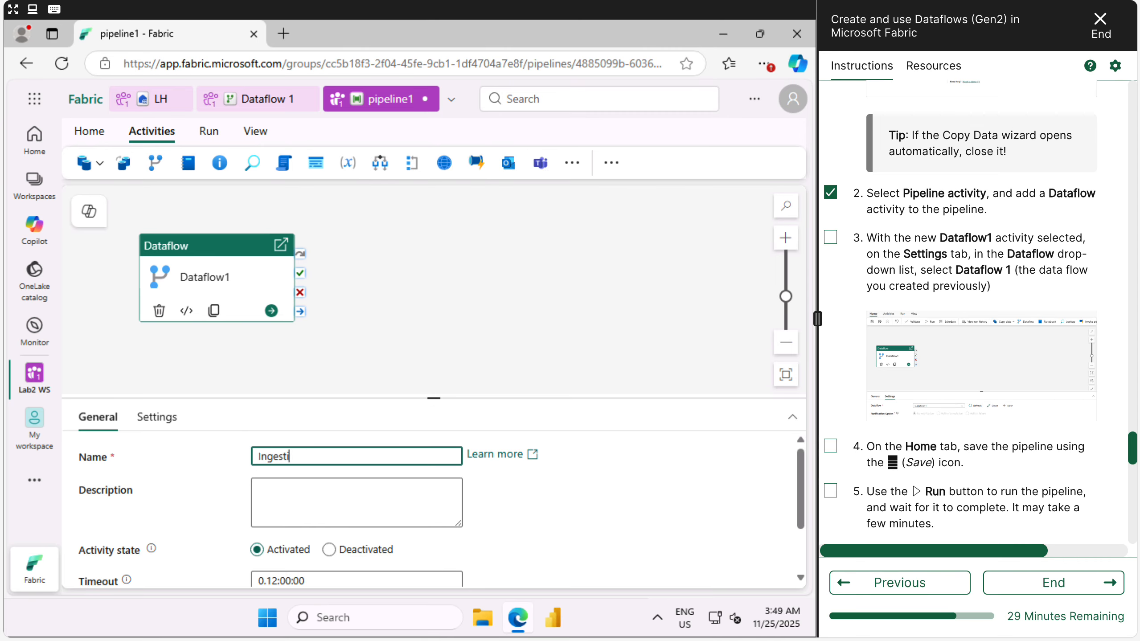
pyautogui.write('ng Sales data')
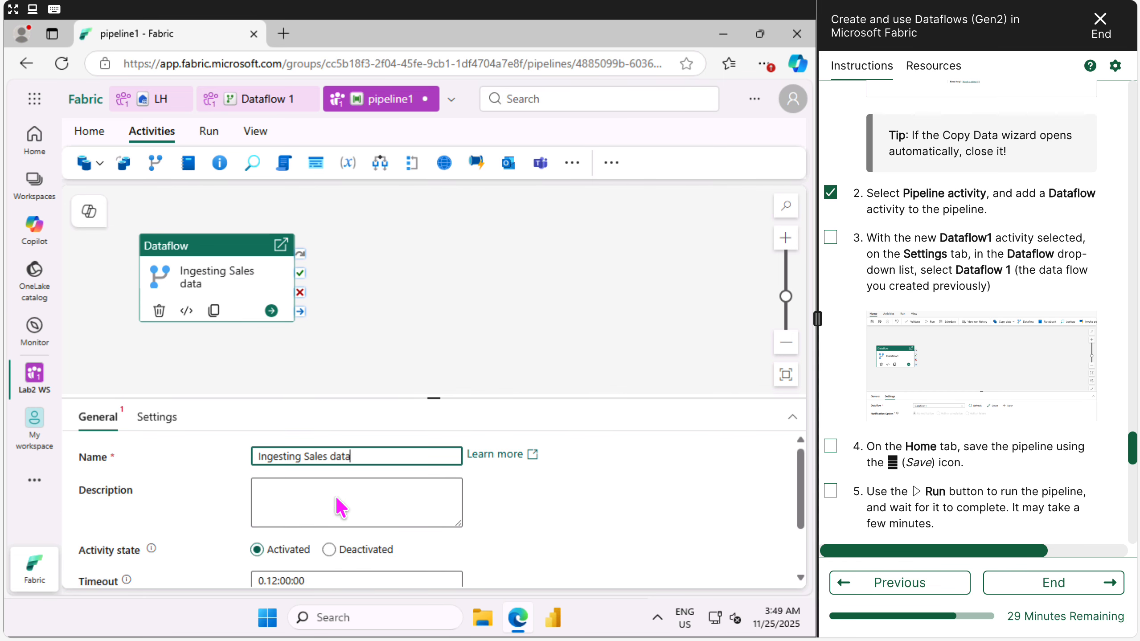
pyautogui.scroll(-3, 978, 422)
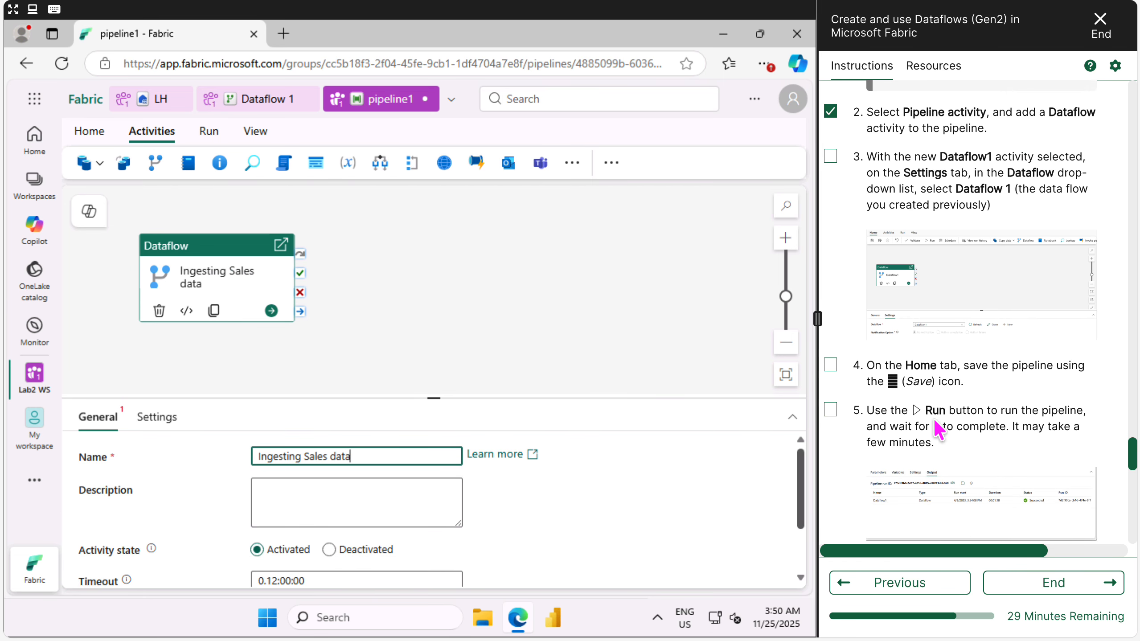
pyautogui.click(351, 499)
pyautogui.scroll(-2, 351, 500)
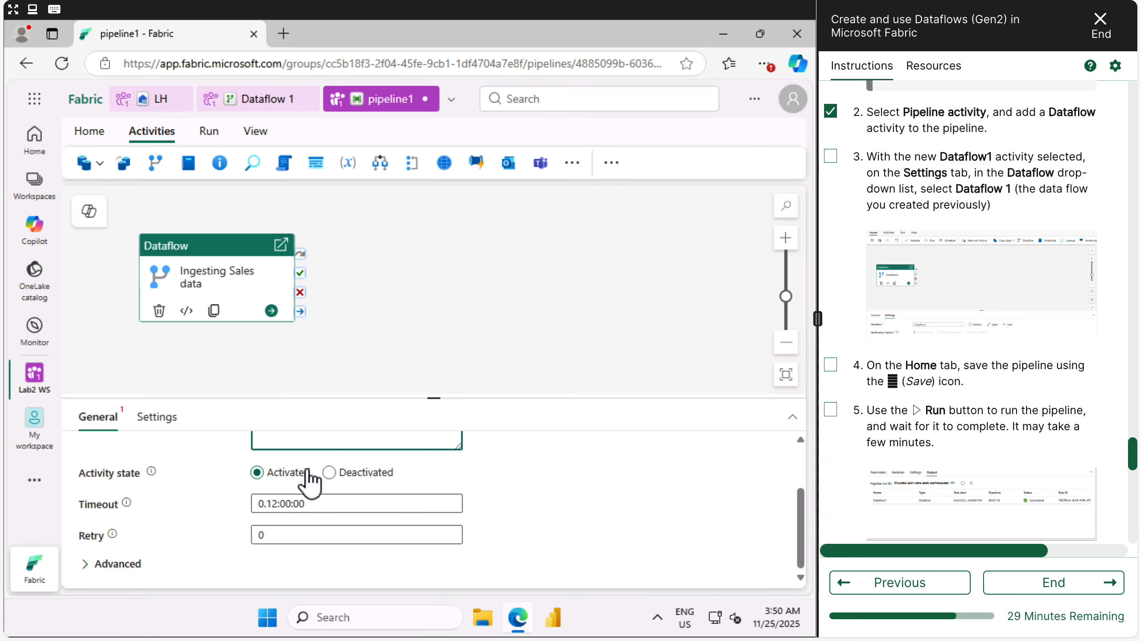
# Set the activity's Settings dataflow to Dataflow 1 from the Lab2 WS workspace
pyautogui.click(157, 417)
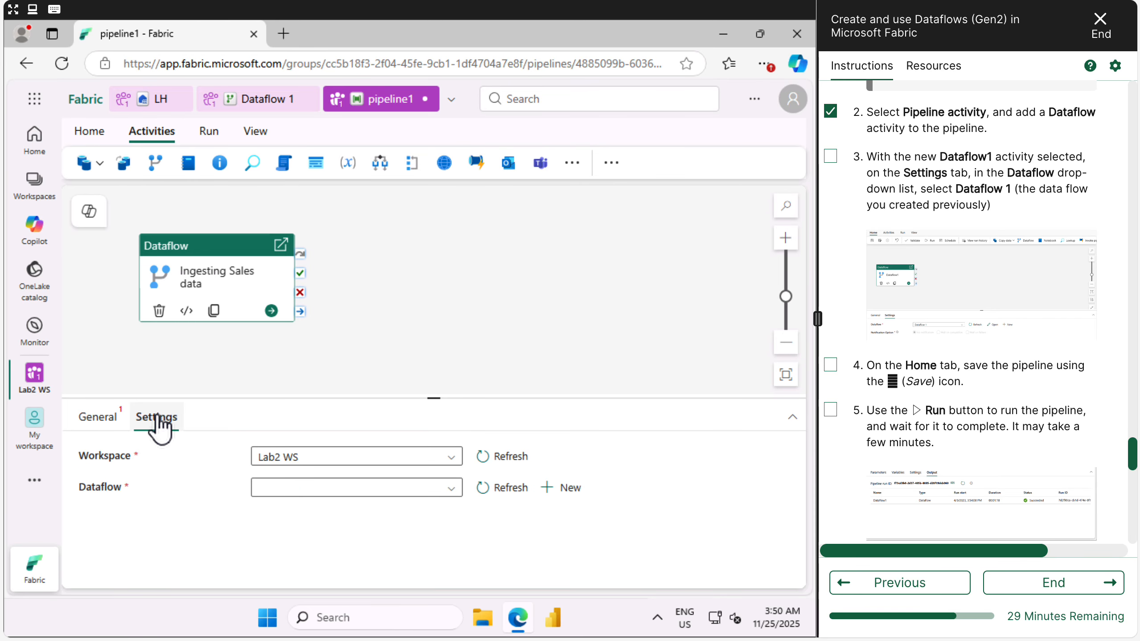
pyautogui.click(451, 487)
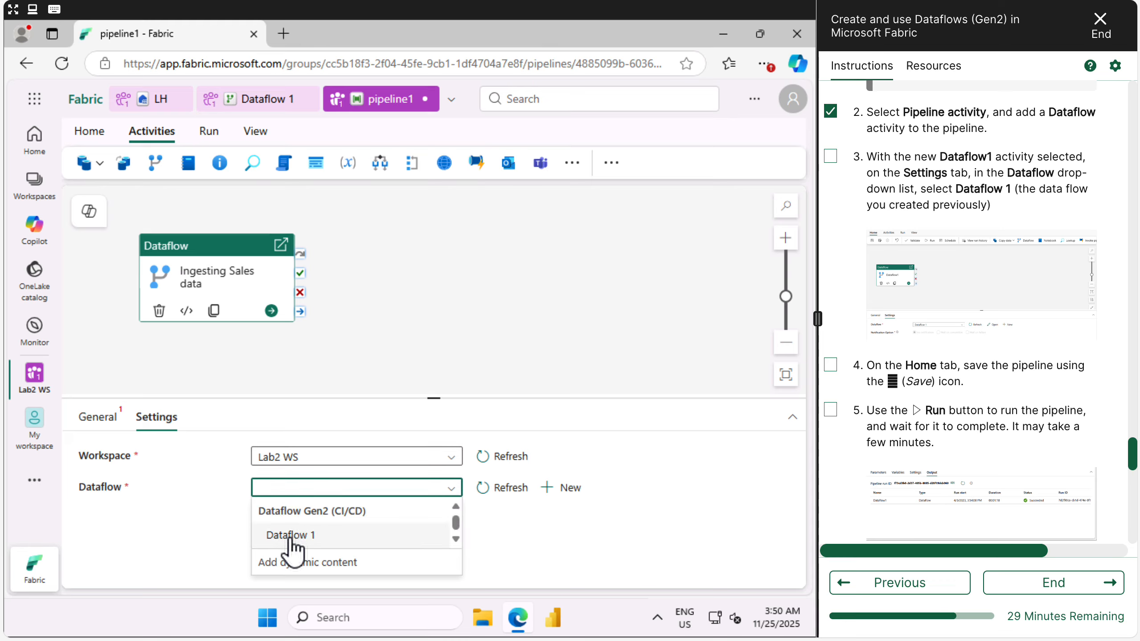
pyautogui.click(312, 535)
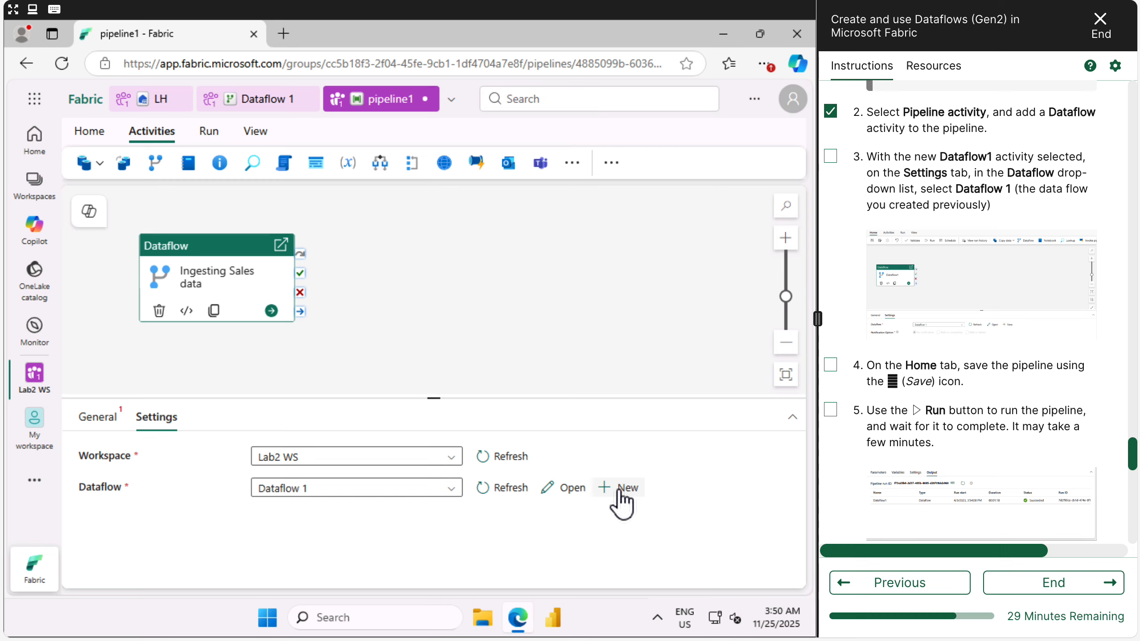
pyautogui.scroll(-1, 882, 465)
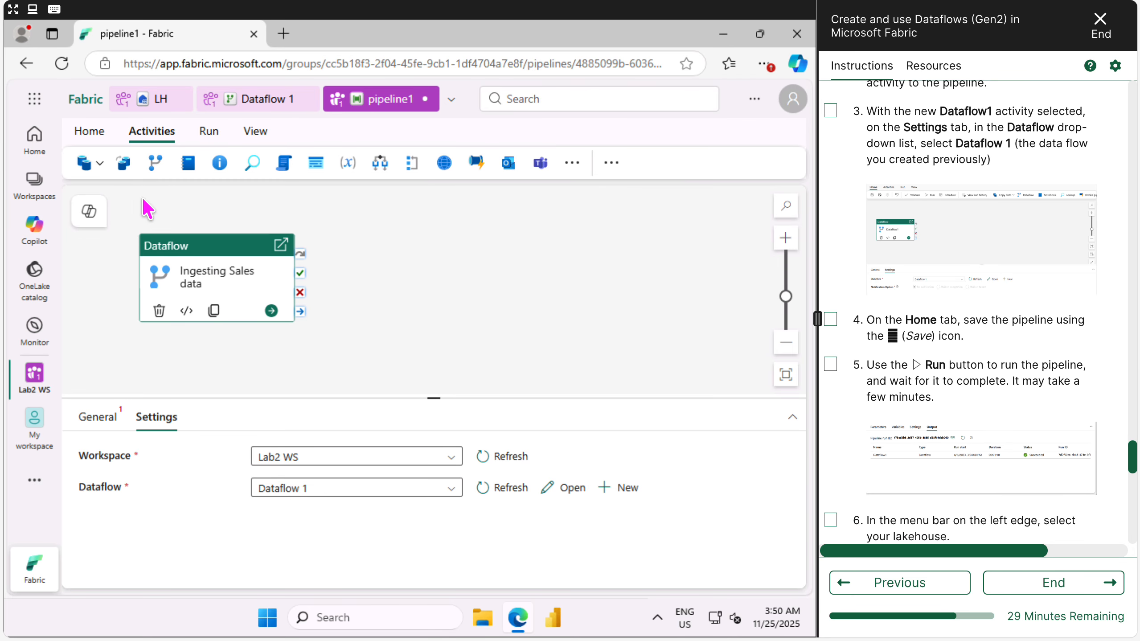
pyautogui.click(88, 135)
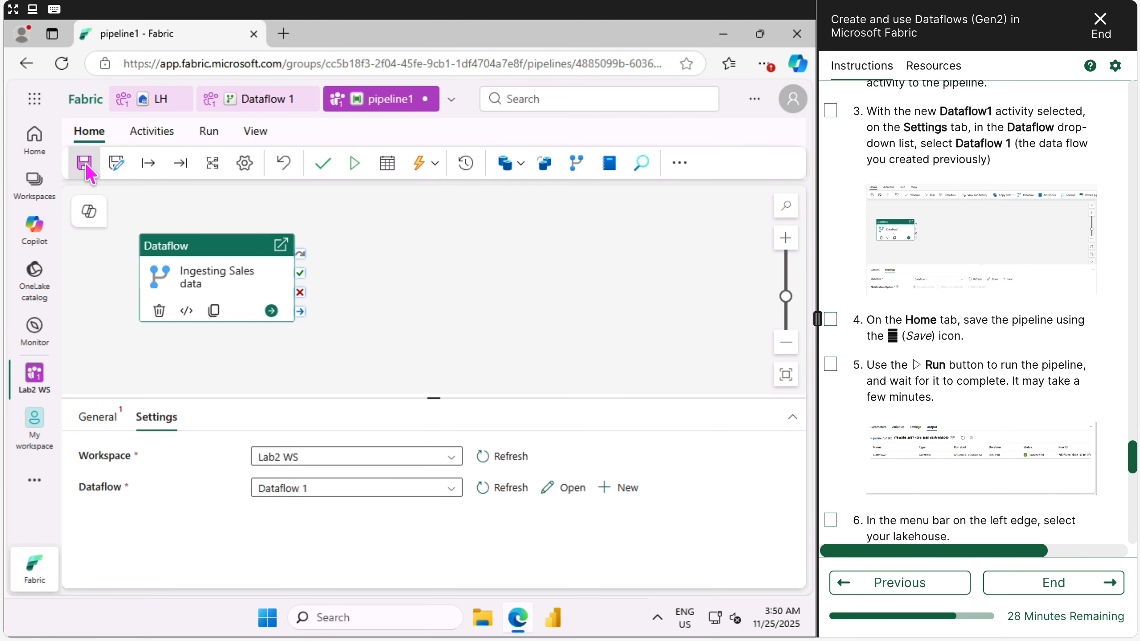
# Save pipeline1, tick the completed lab steps, and fit the pipeline in view
pyautogui.click(85, 165)
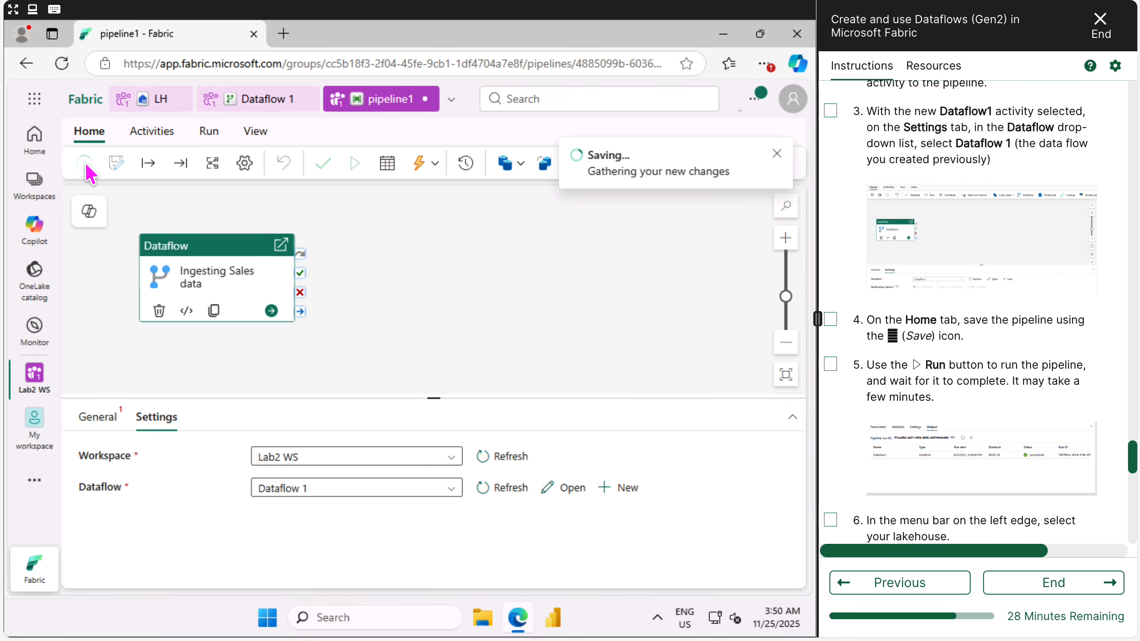
pyautogui.click(777, 153)
pyautogui.click(830, 319)
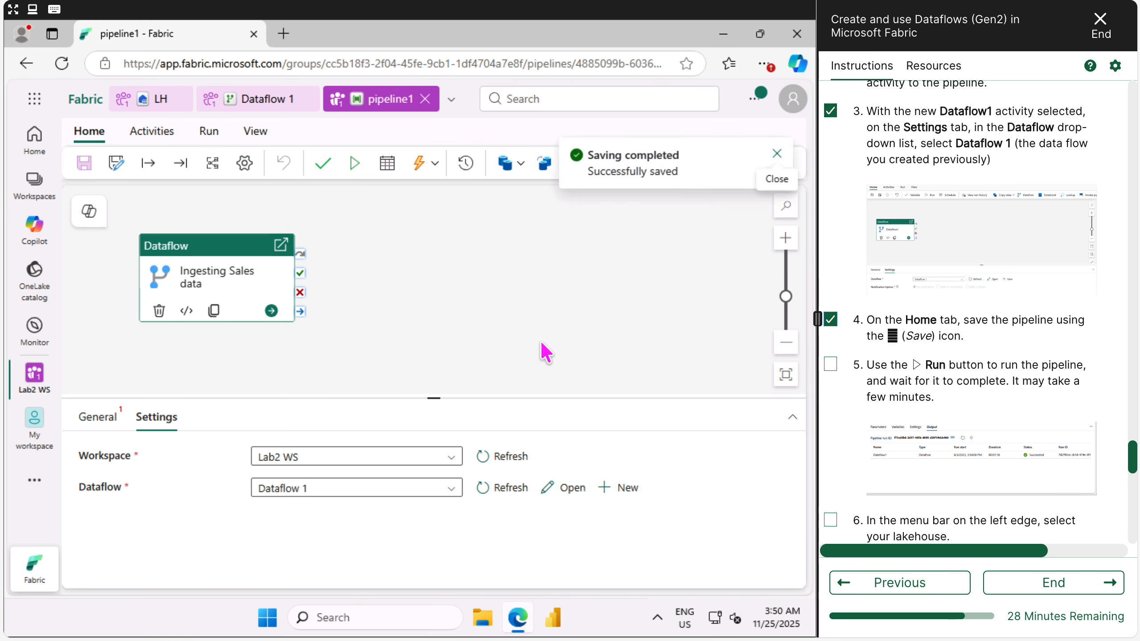
pyautogui.click(785, 379)
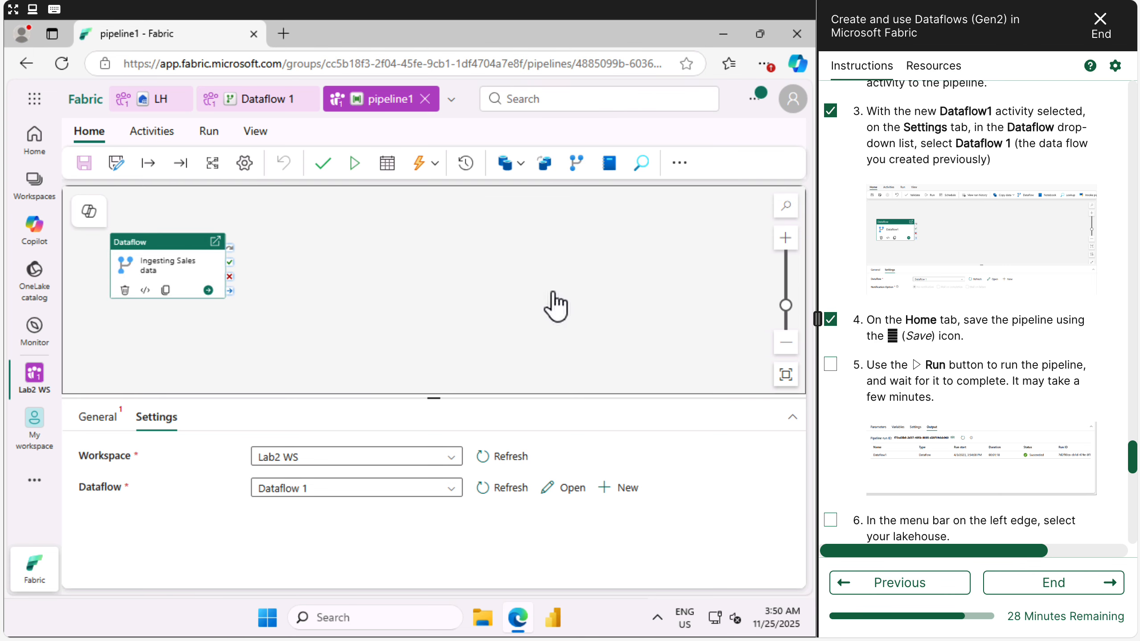
# Validate pipeline1, run it, and tick lab step 5
pyautogui.click(207, 132)
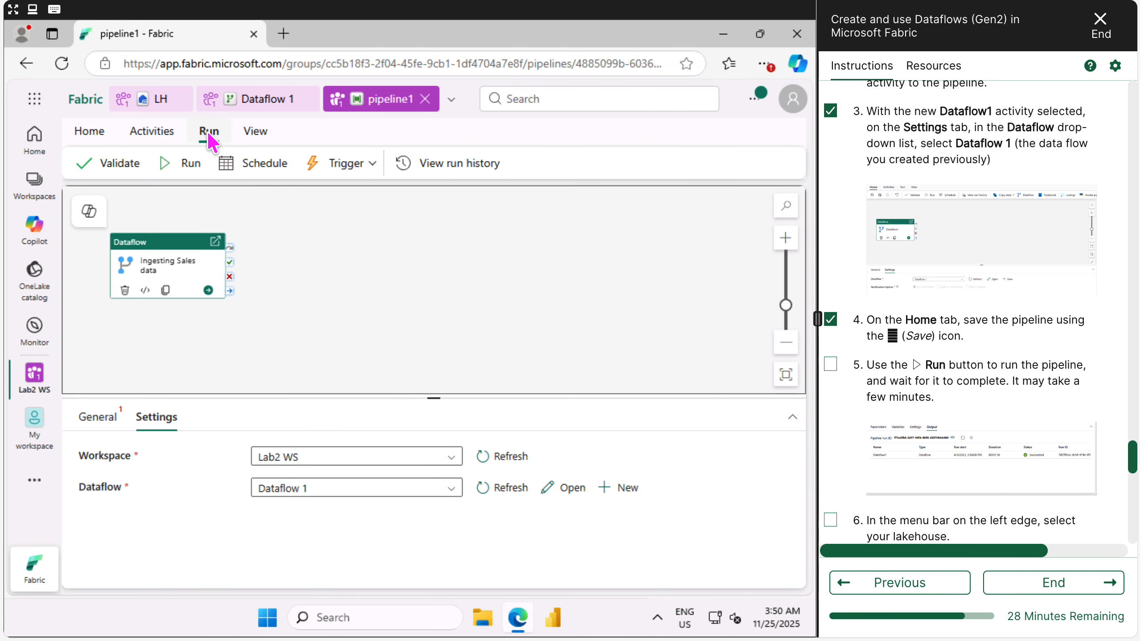
pyautogui.click(116, 165)
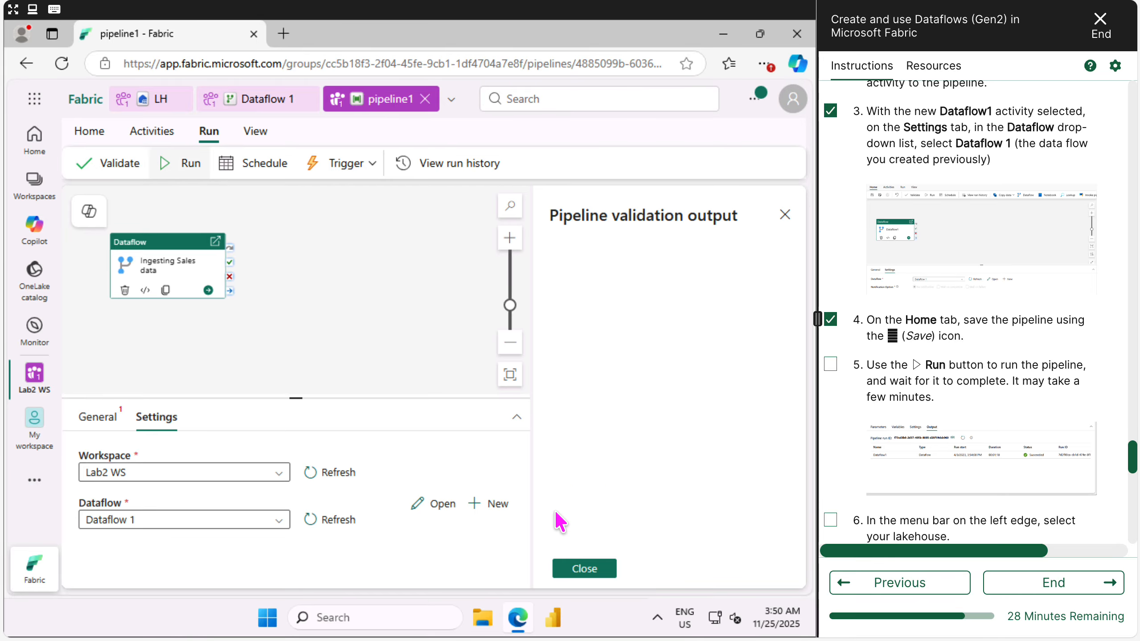
pyautogui.click(590, 571)
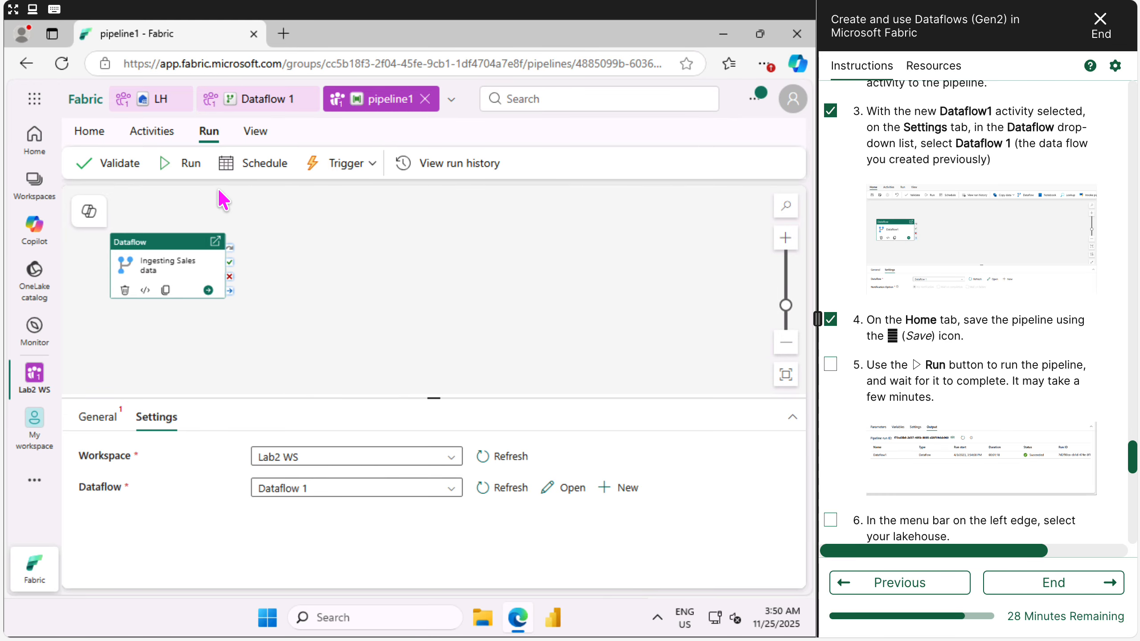
pyautogui.click(182, 166)
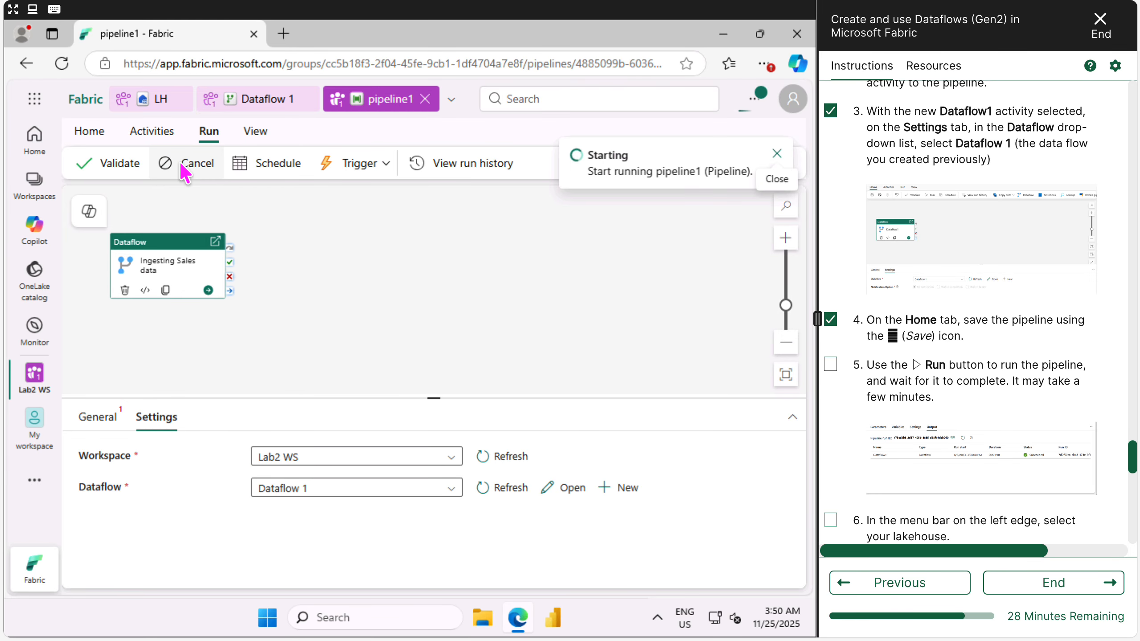
pyautogui.scroll(-4, 1016, 437)
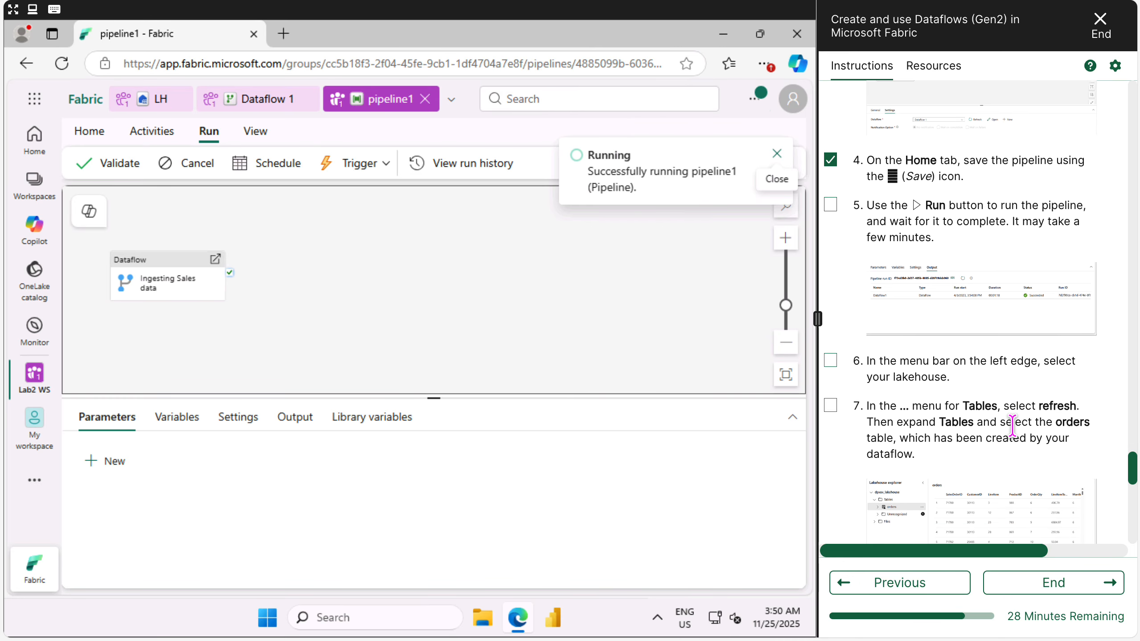
pyautogui.click(830, 170)
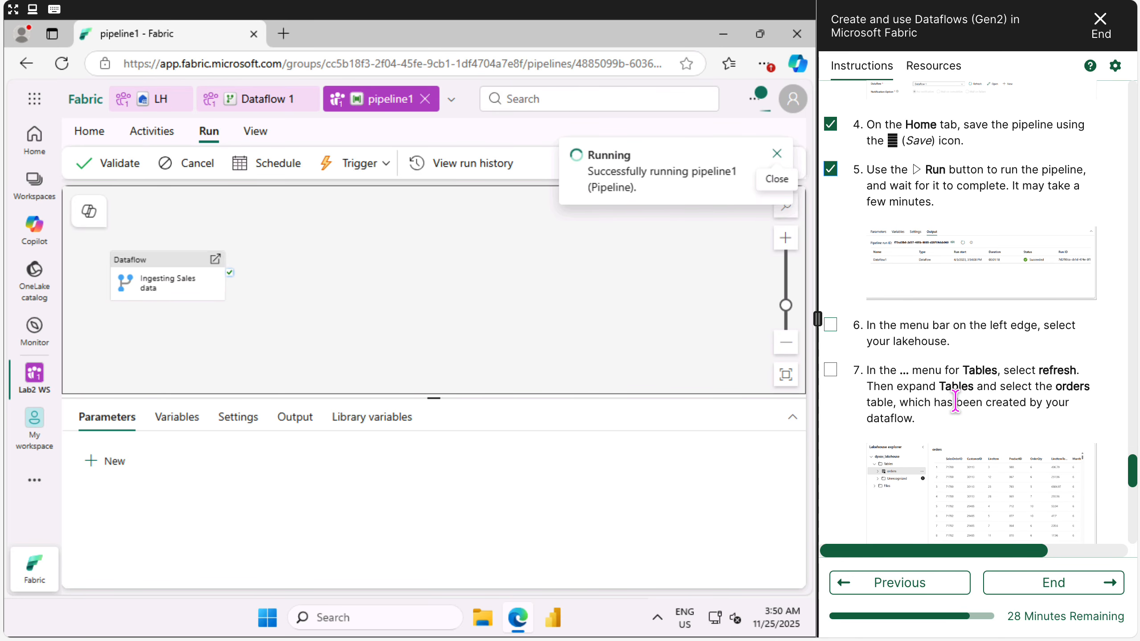
pyautogui.scroll(-2, 954, 396)
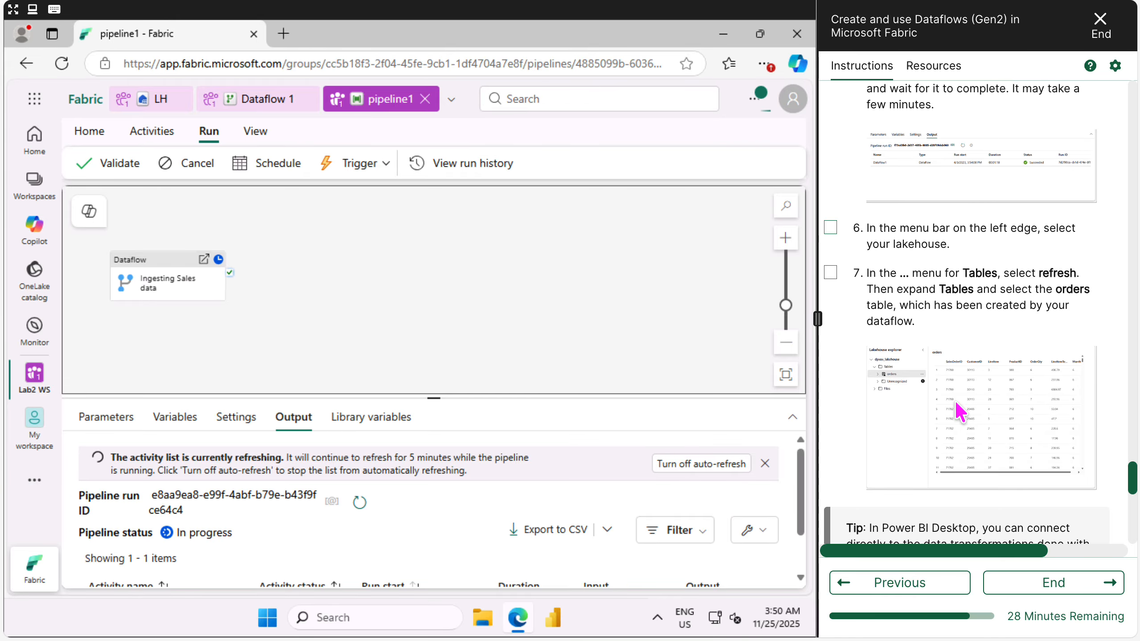
# Zoom in on the canvas and show the run output for the in-progress activity
pyautogui.click(794, 240)
pyautogui.click(794, 240)
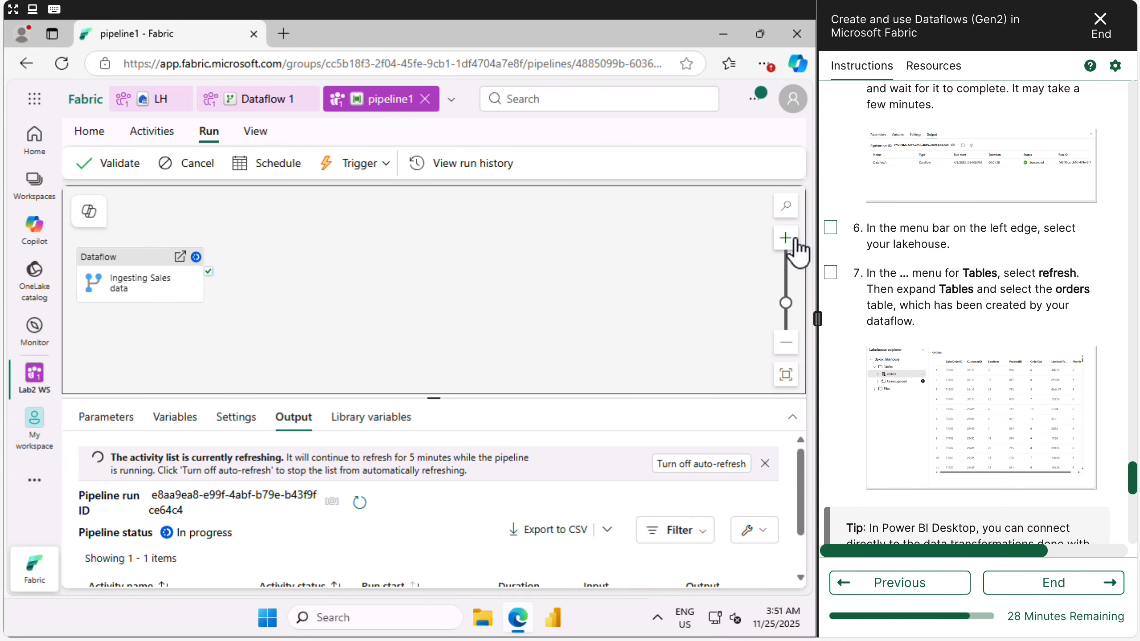
pyautogui.click(793, 240)
pyautogui.click(793, 240)
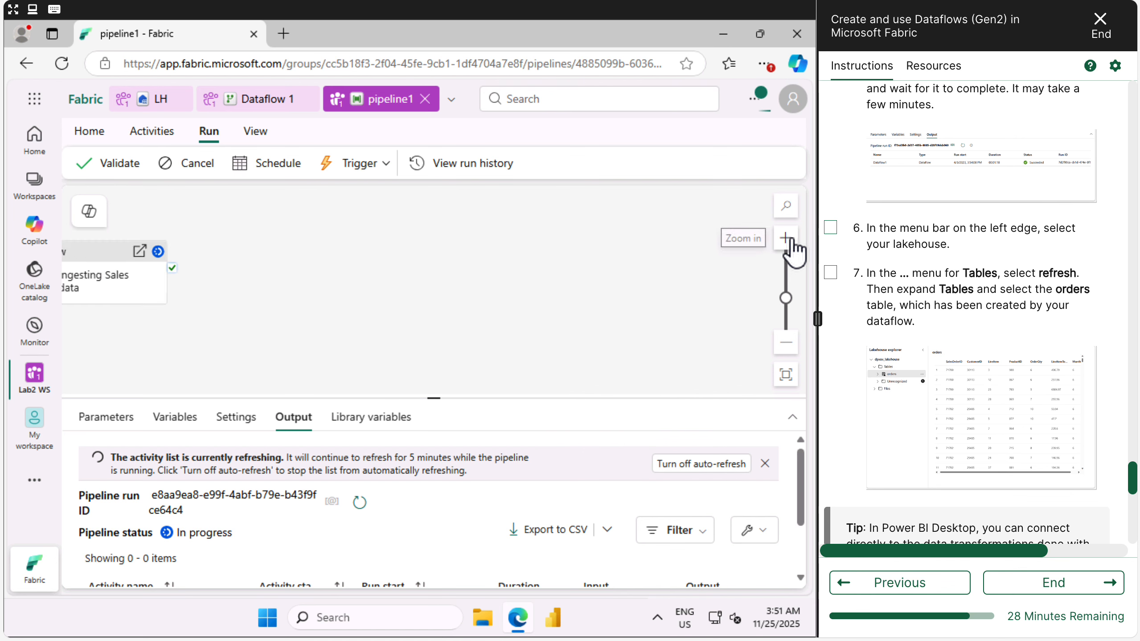
pyautogui.moveTo(88, 262); pyautogui.dragTo(272, 289)
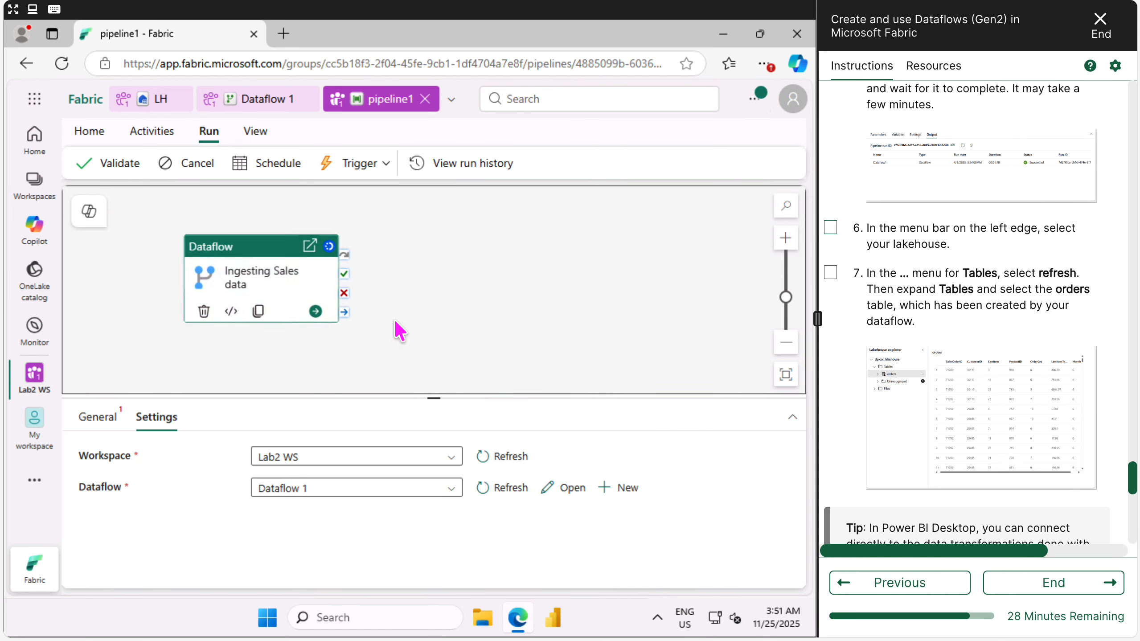
pyautogui.click(463, 338)
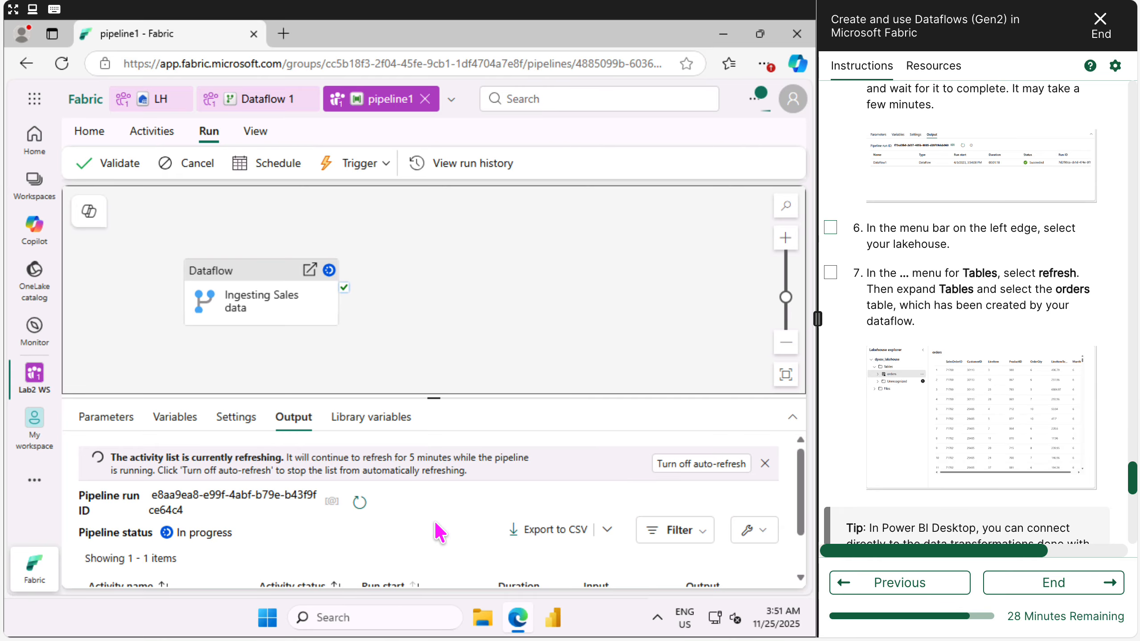
pyautogui.scroll(-2, 437, 531)
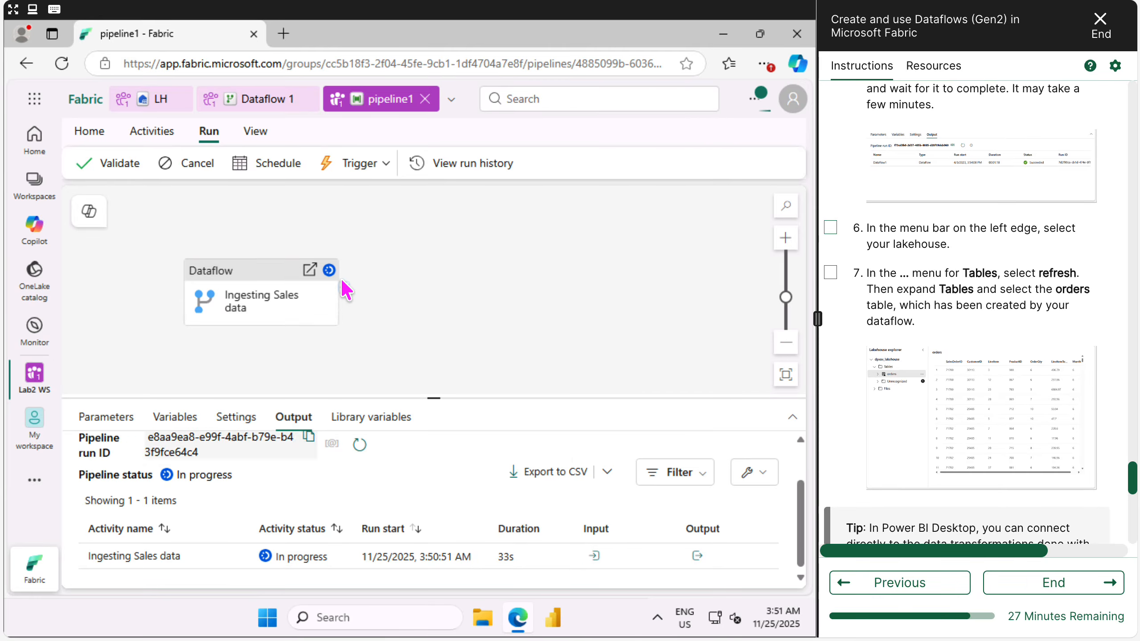
# Monitor the pipeline1 run in list and Gantt views until 'Ingesting Sales data' succeeds in 56s
pyautogui.click(420, 173)
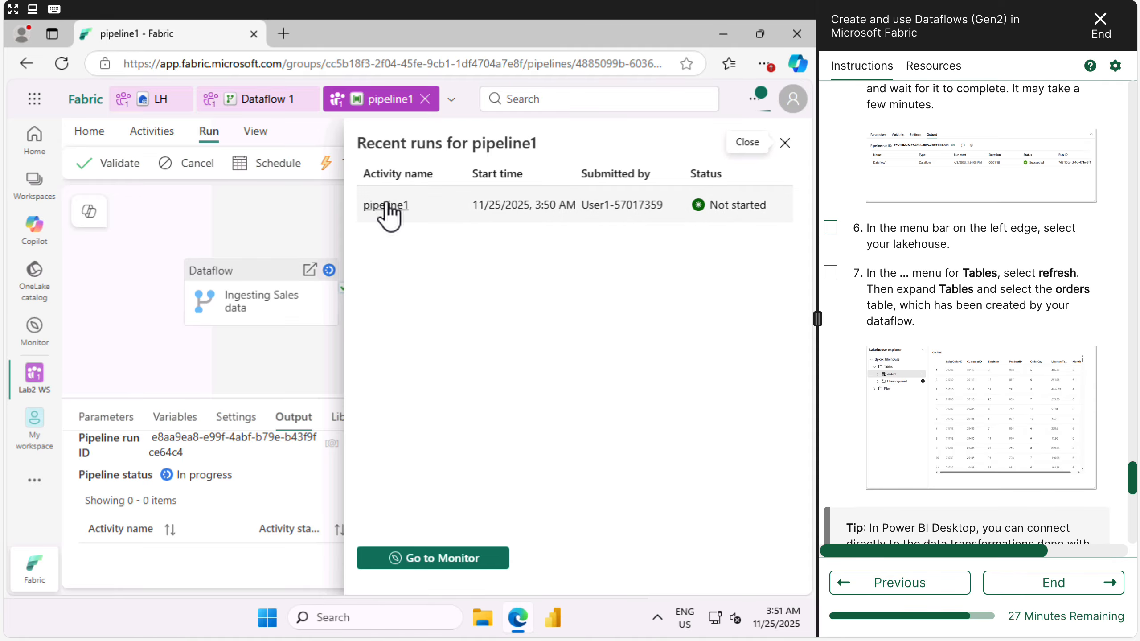
pyautogui.click(384, 205)
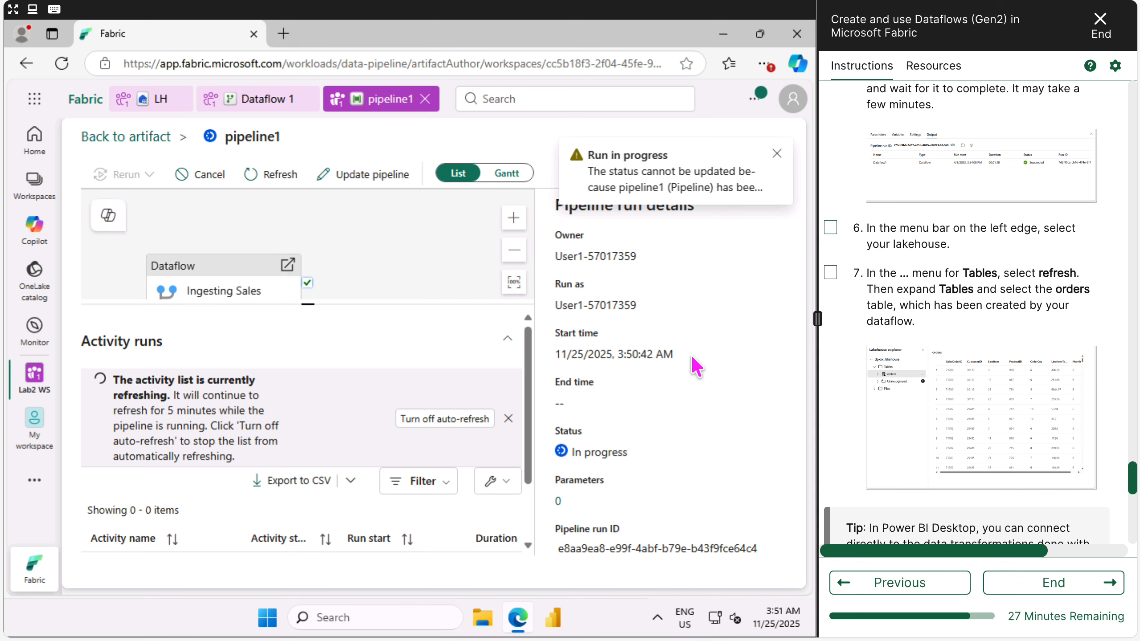
pyautogui.click(776, 154)
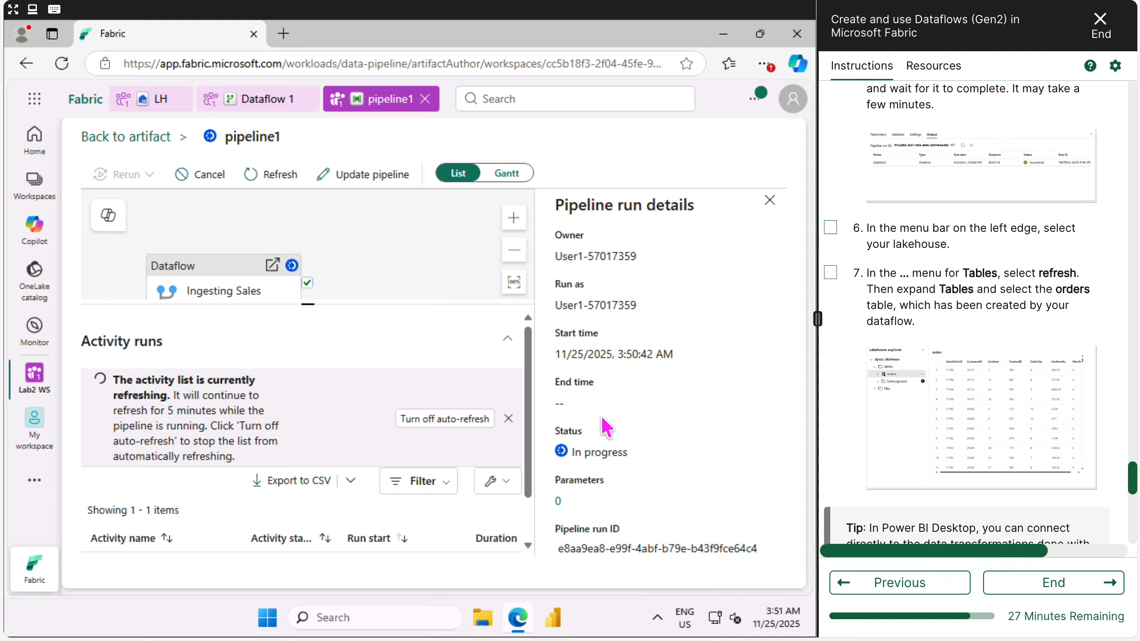
pyautogui.click(770, 200)
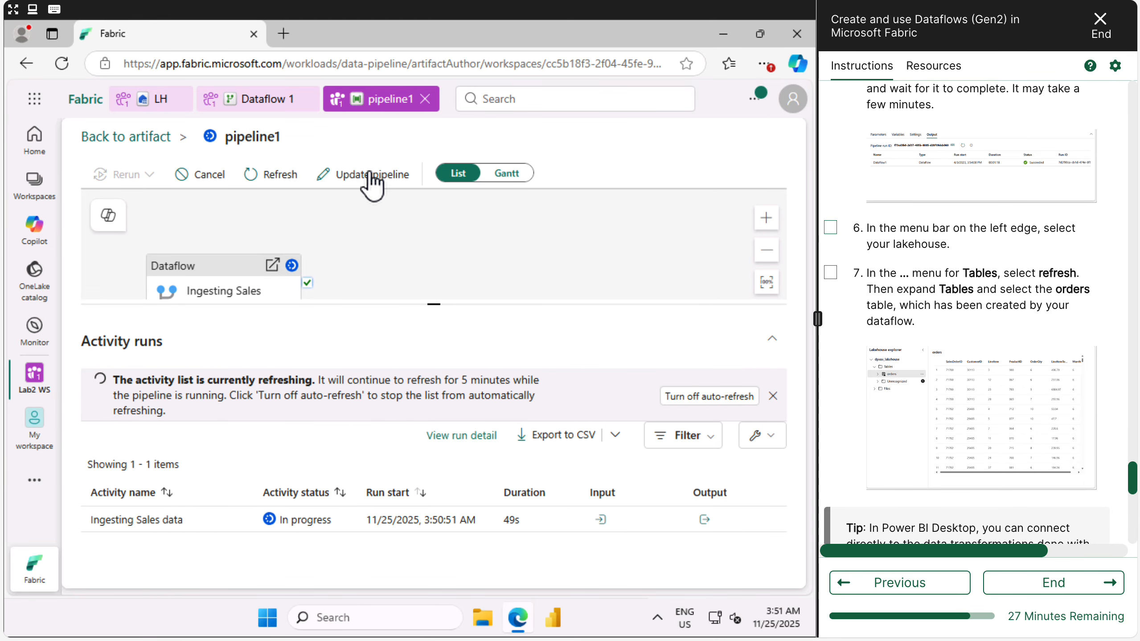
pyautogui.click(508, 174)
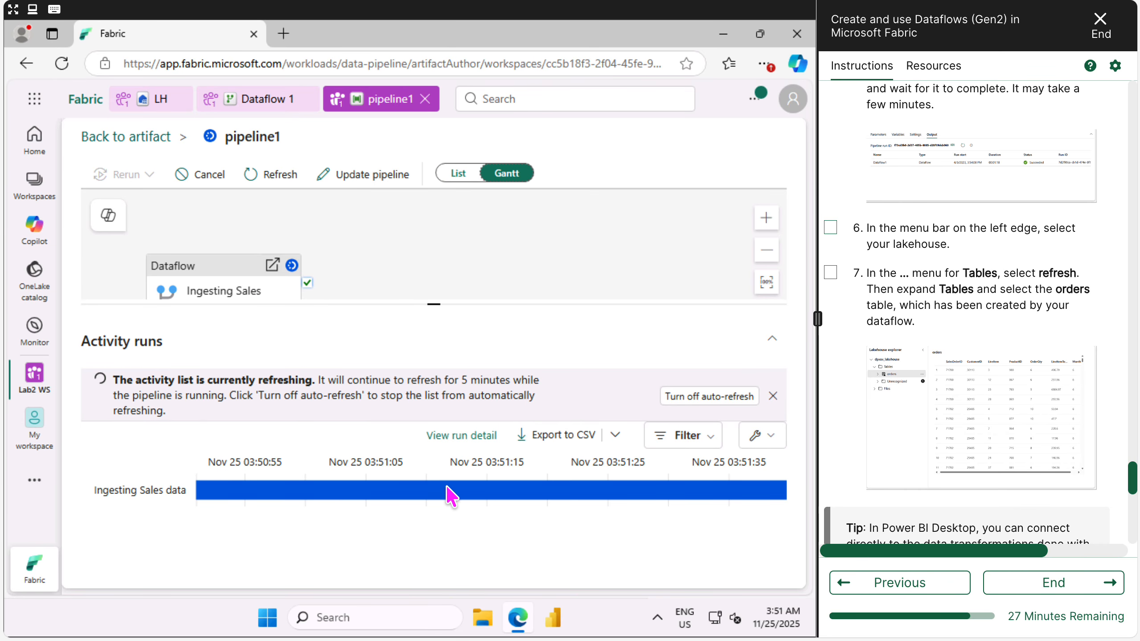
pyautogui.click(456, 175)
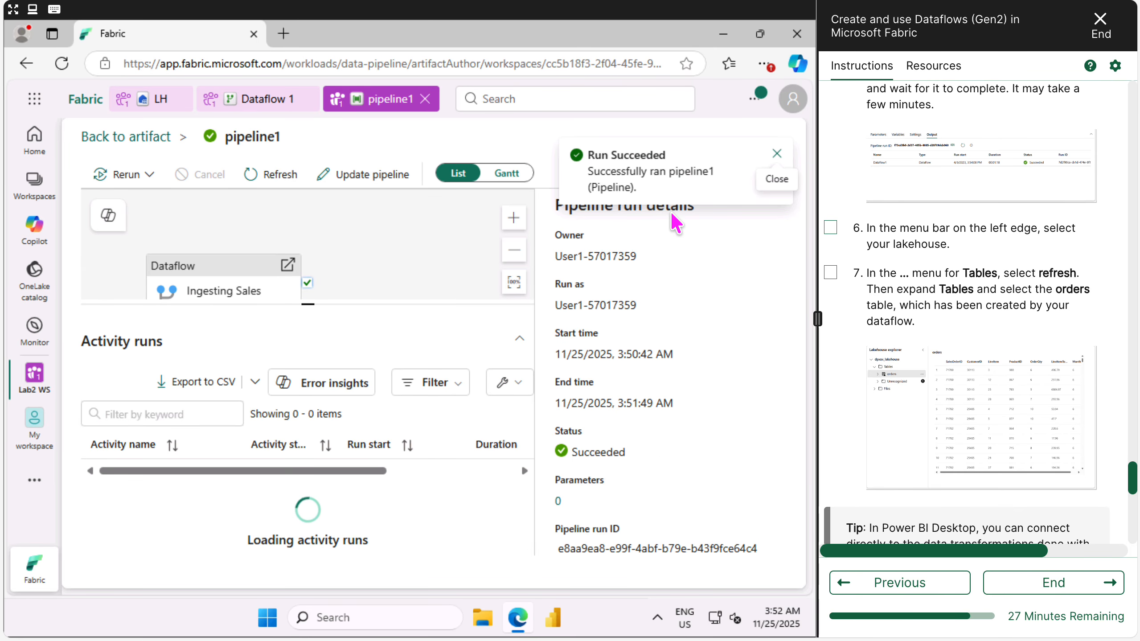
pyautogui.scroll(-10, 908, 314)
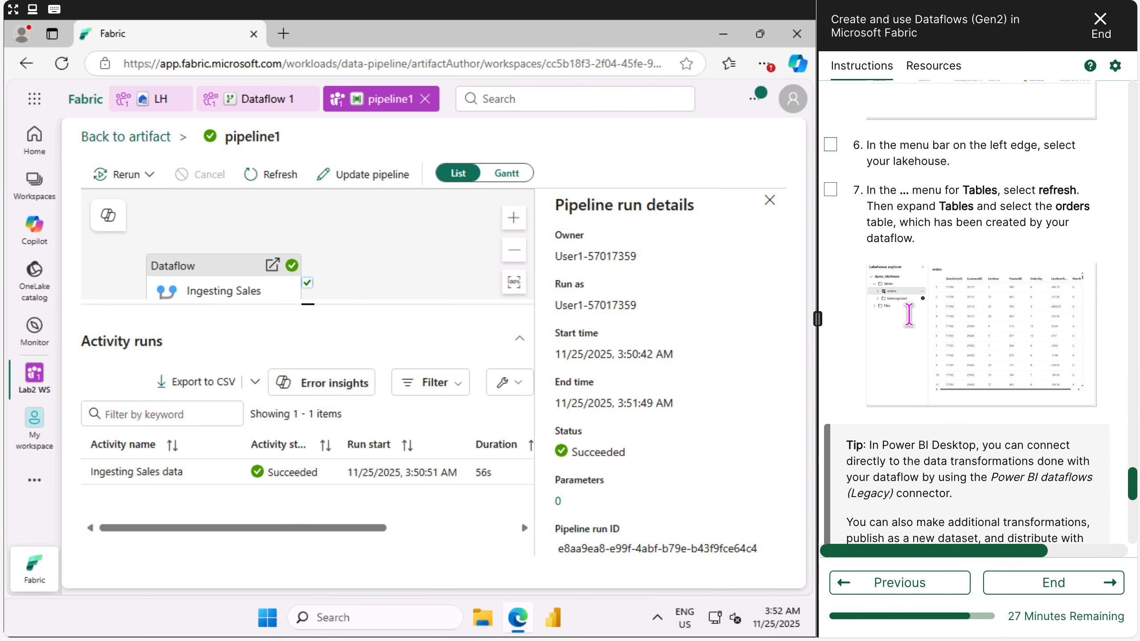
pyautogui.scroll(8, 910, 321)
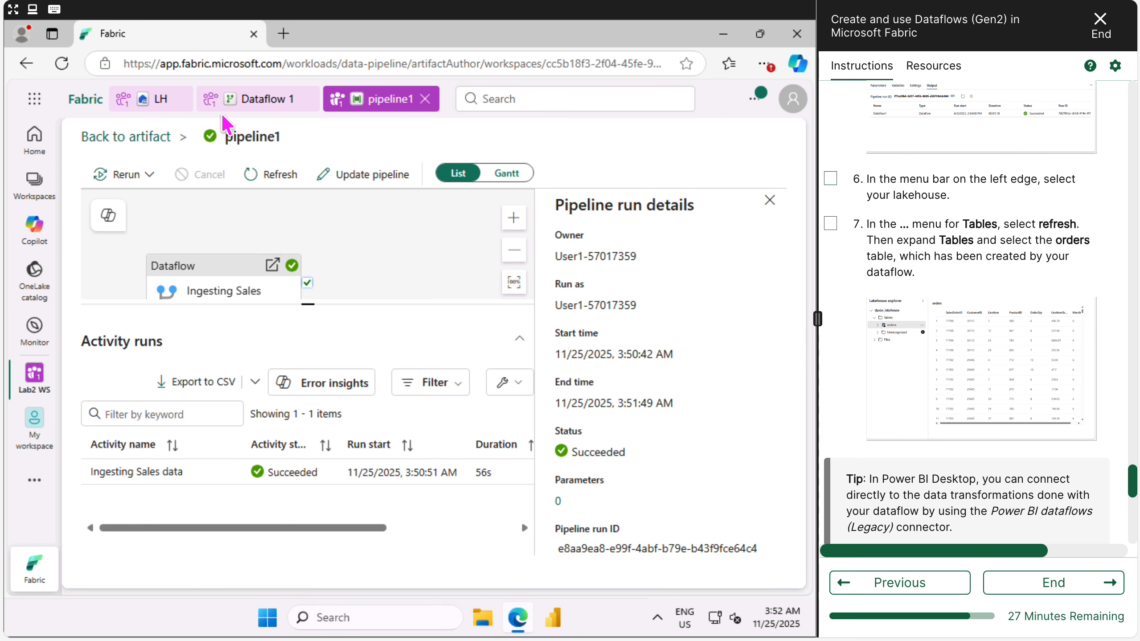
# Switch to the LH lakehouse, refresh its Tables folder and expand it
pyautogui.click(147, 106)
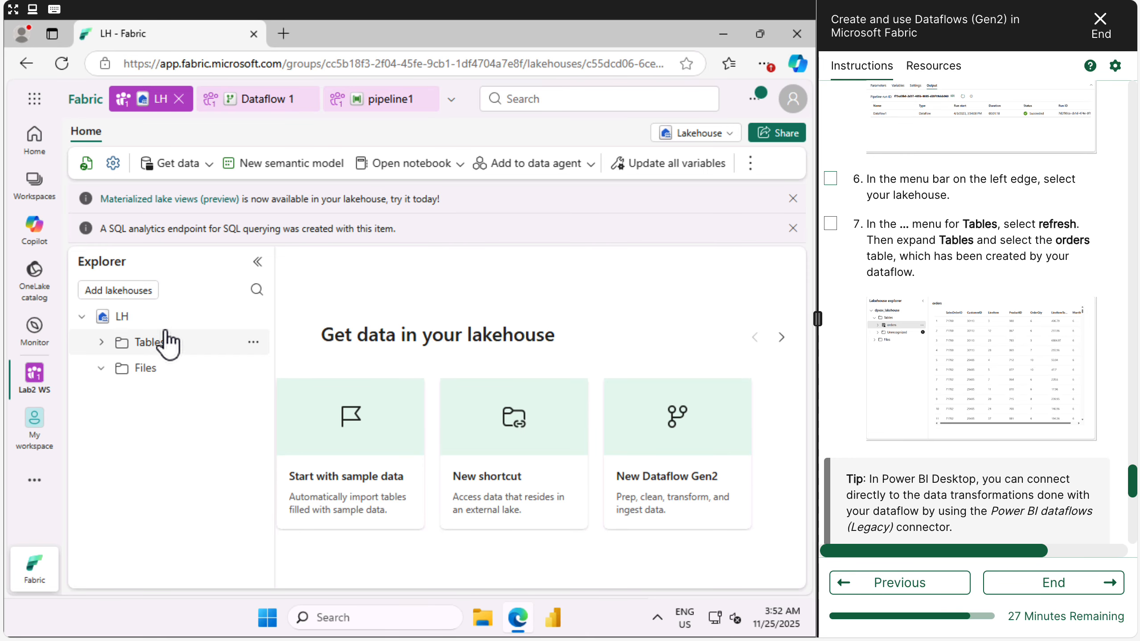
pyautogui.click(86, 170)
pyautogui.click(251, 340)
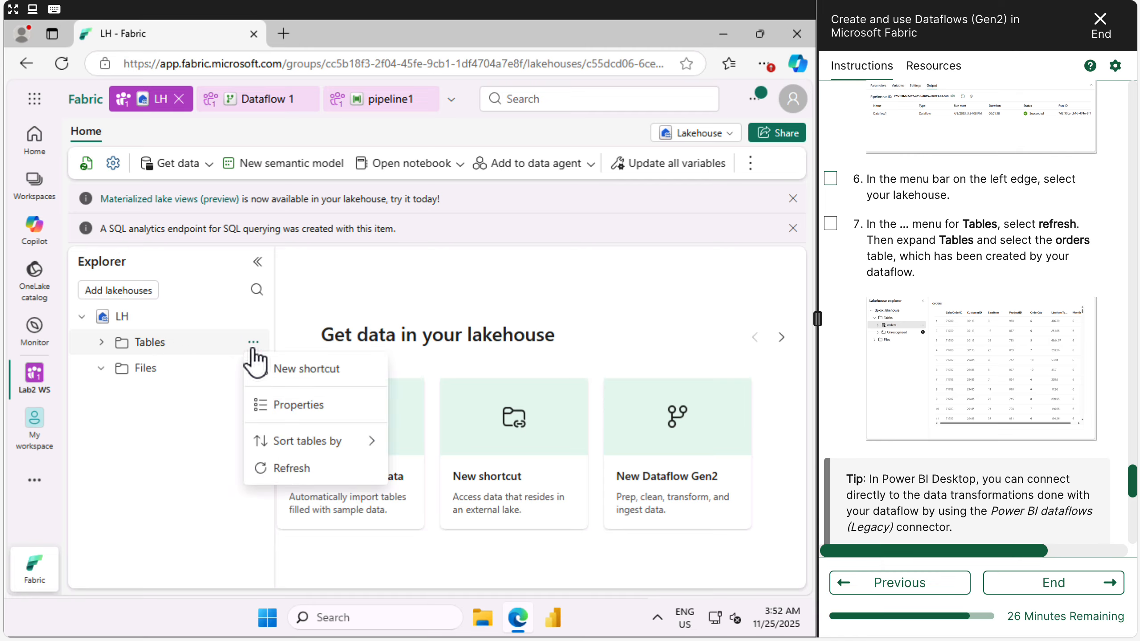
pyautogui.click(299, 468)
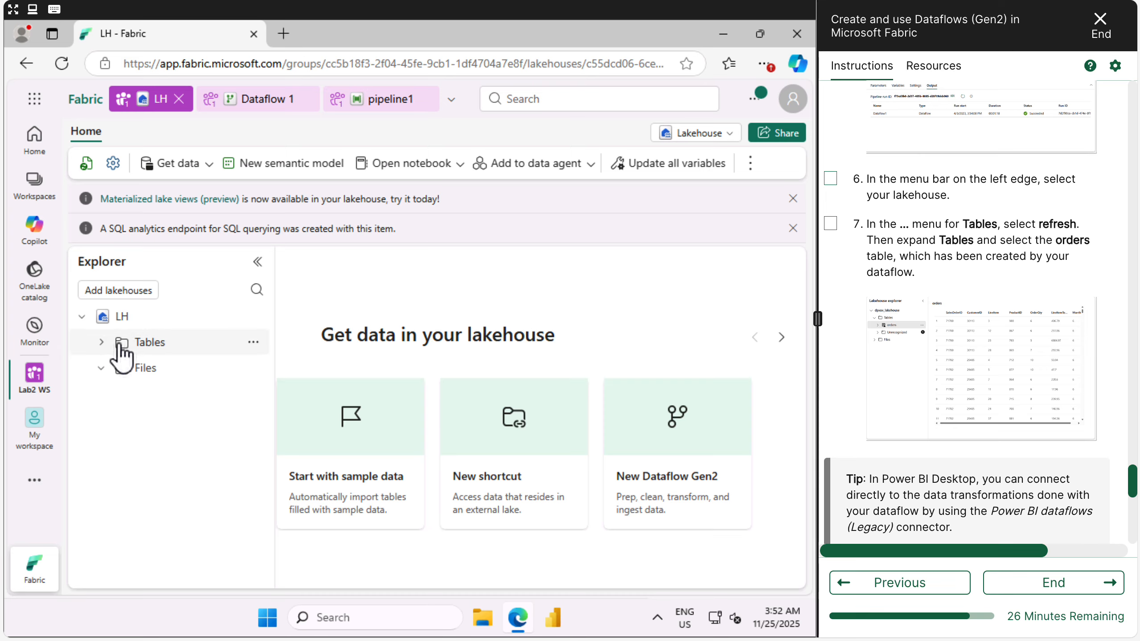
pyautogui.click(102, 343)
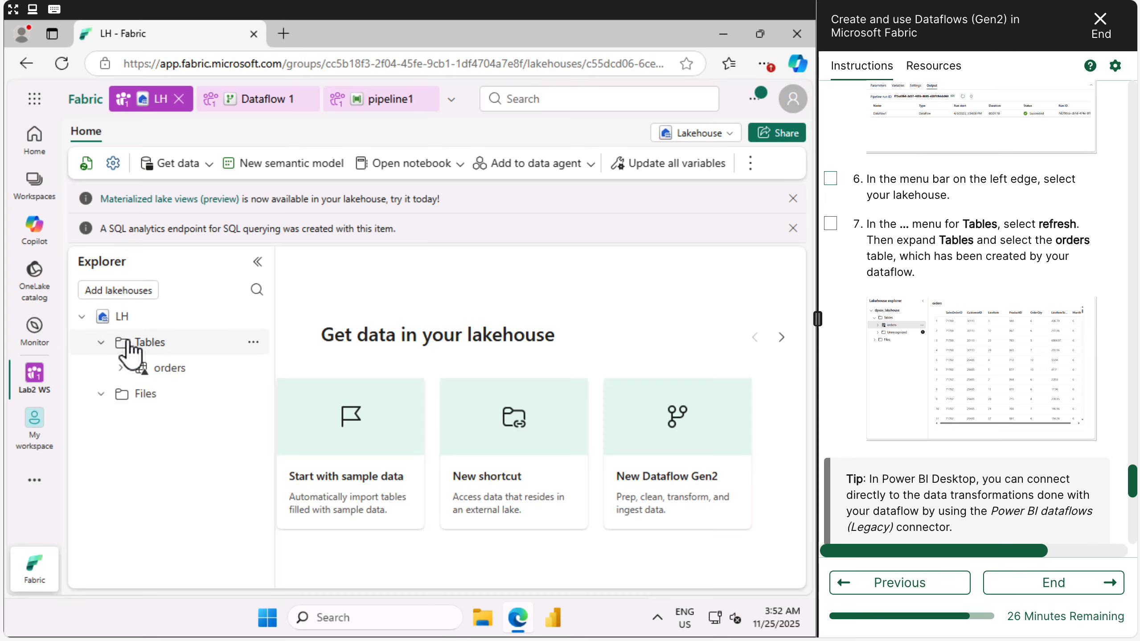
# Preview the orders table's 1,000 rows across 8 columns
pyautogui.click(173, 371)
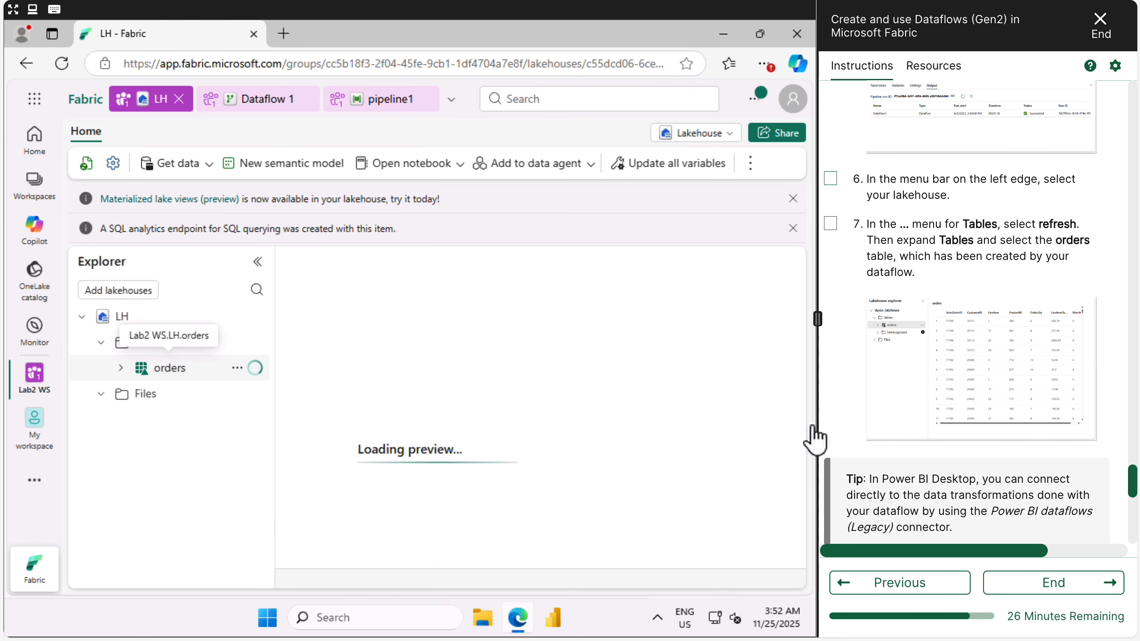
pyautogui.scroll(-3, 969, 470)
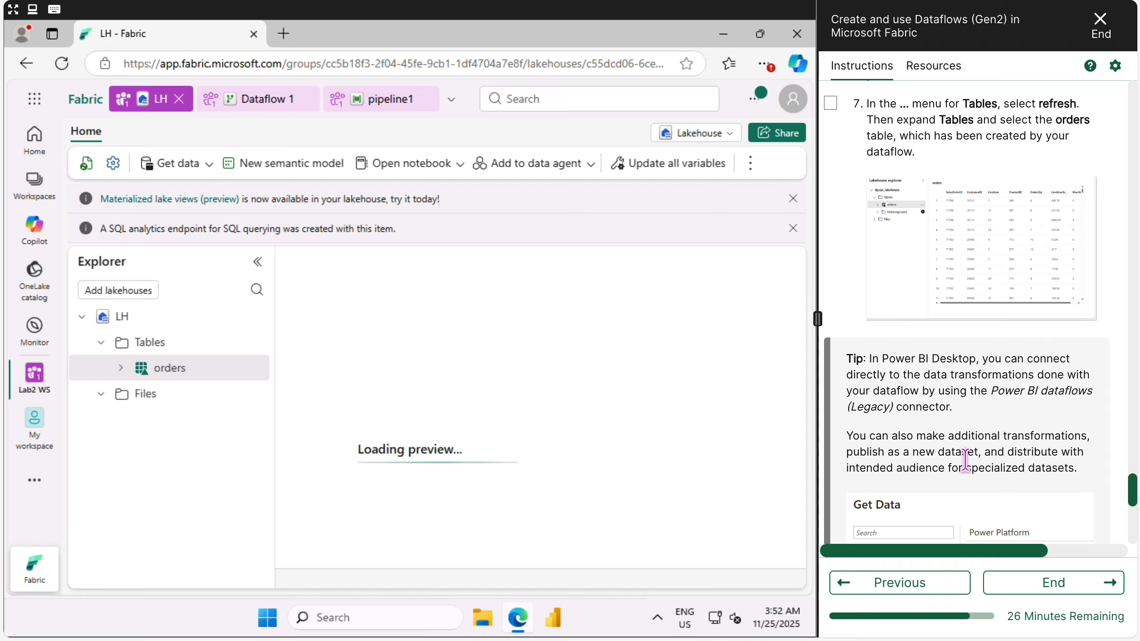
pyautogui.scroll(-3, 965, 460)
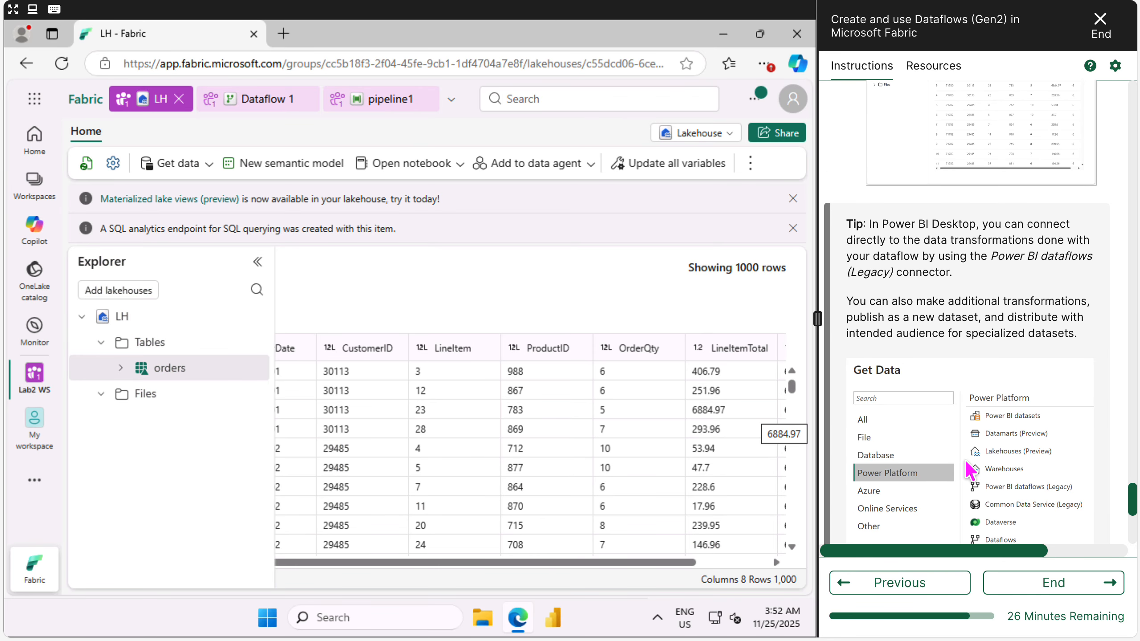
pyautogui.scroll(-3, 969, 469)
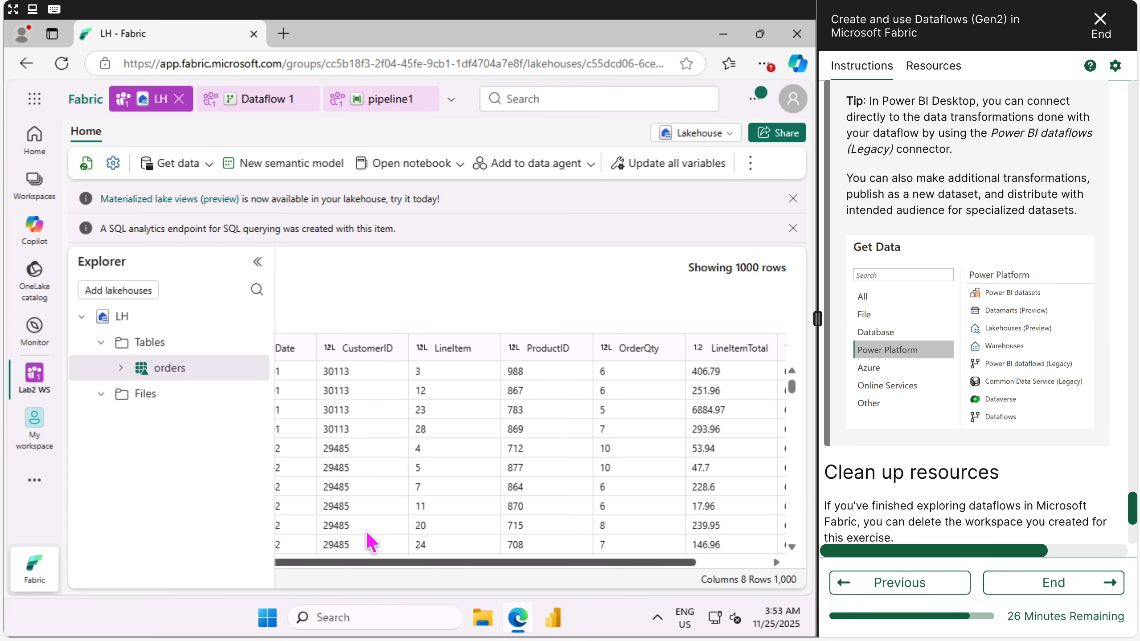
pyautogui.scroll(-3, 433, 504)
pyautogui.scroll(3, 434, 504)
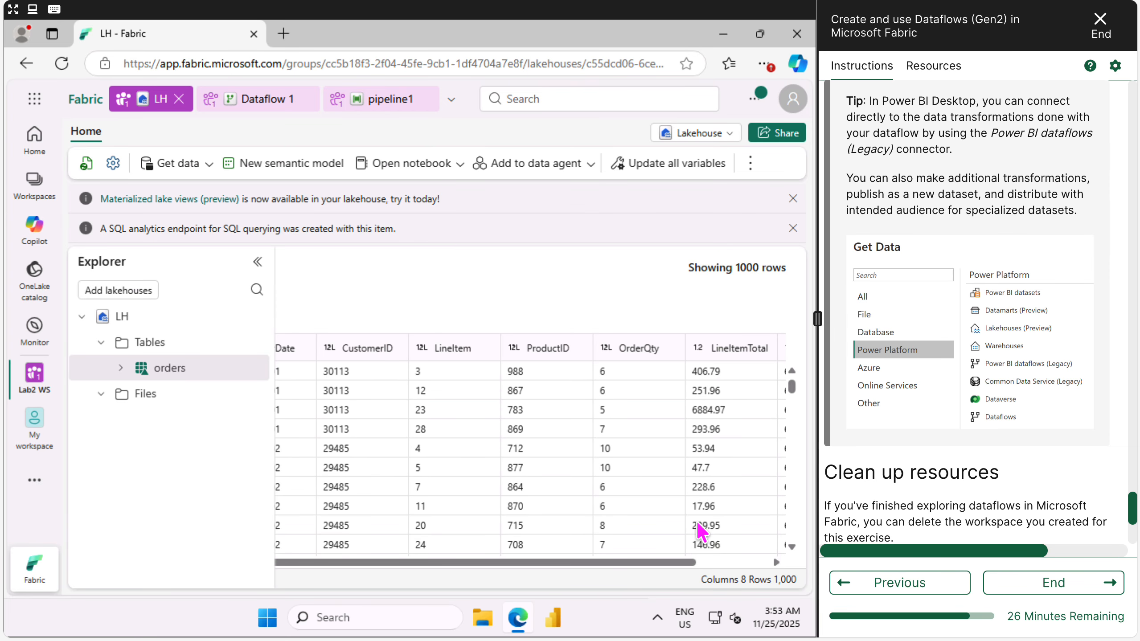
pyautogui.scroll(3, 902, 296)
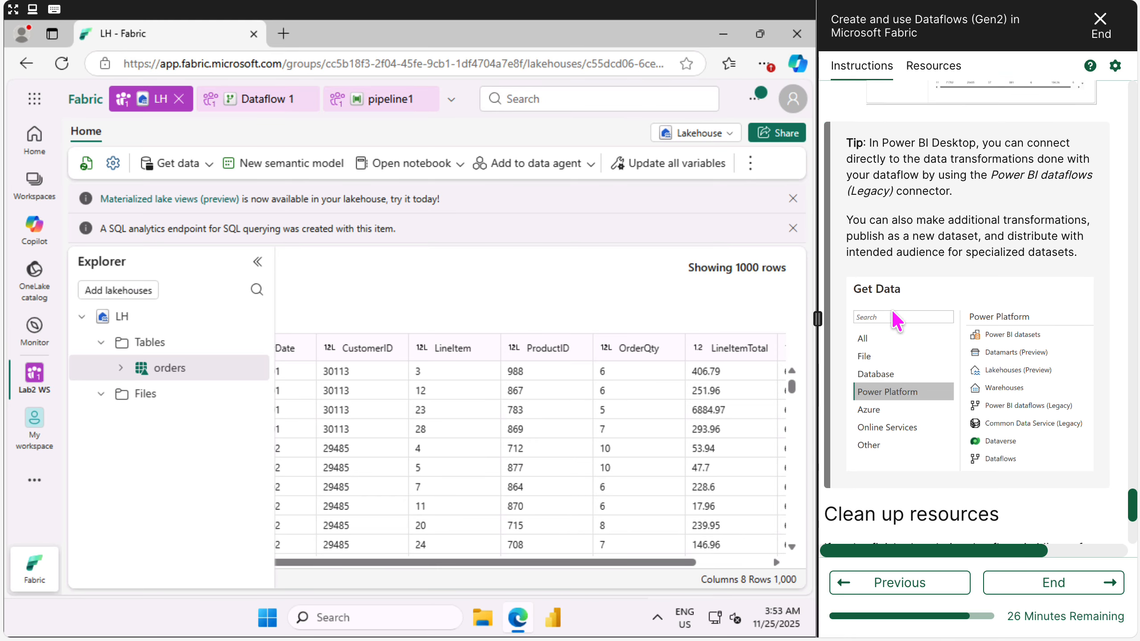
pyautogui.scroll(-2, 904, 197)
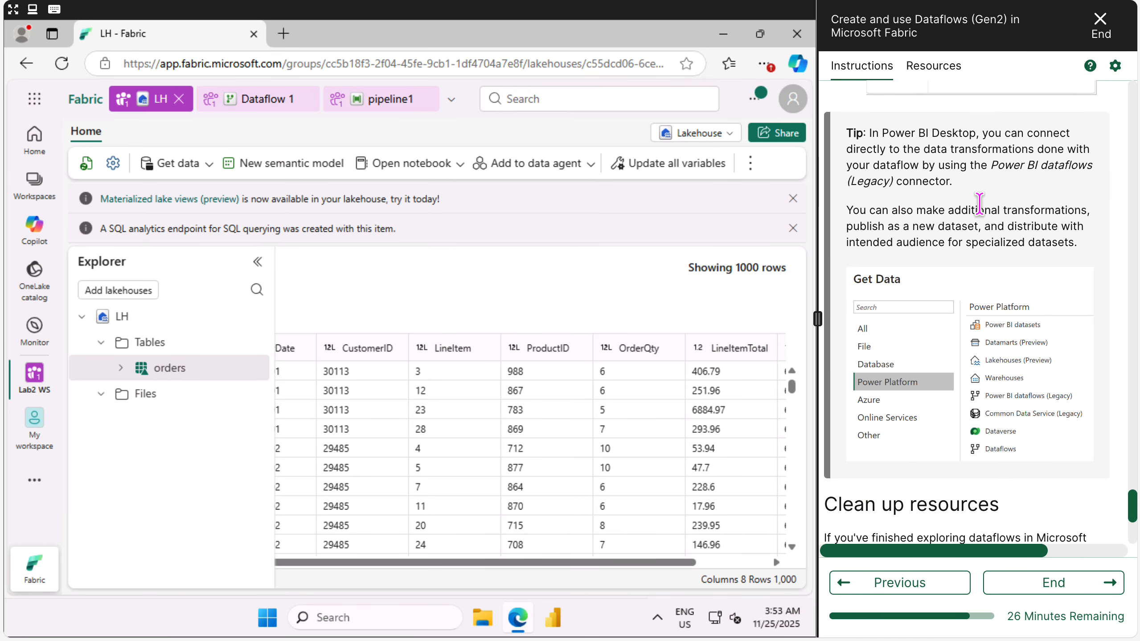
pyautogui.scroll(5, 979, 203)
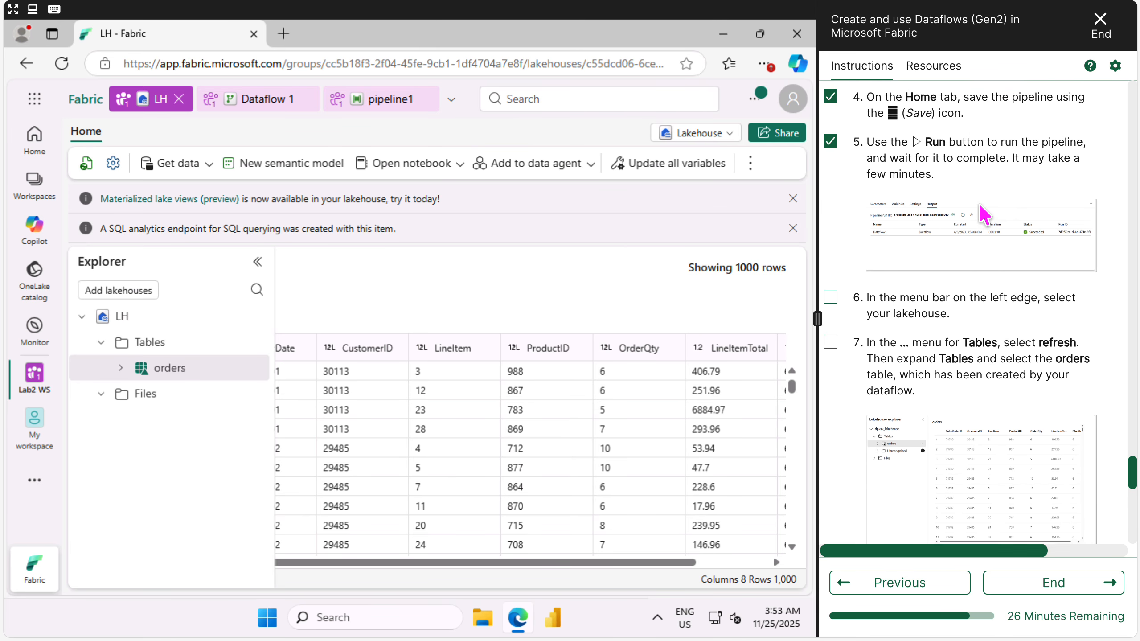
pyautogui.scroll(-2, 985, 213)
pyautogui.scroll(-3, 984, 215)
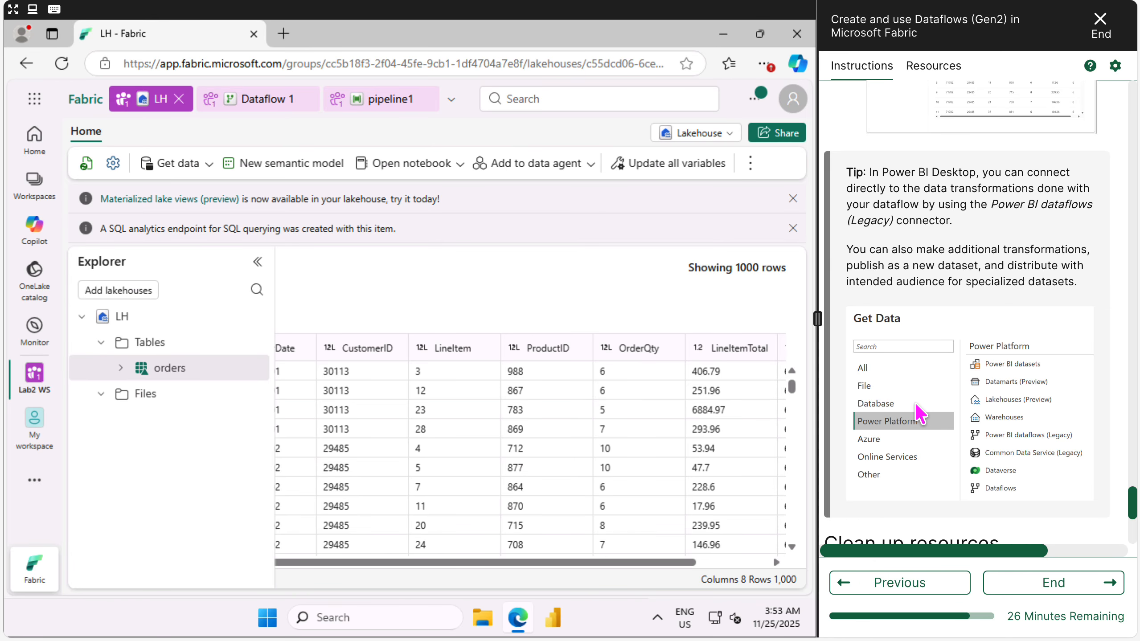
pyautogui.click(930, 397)
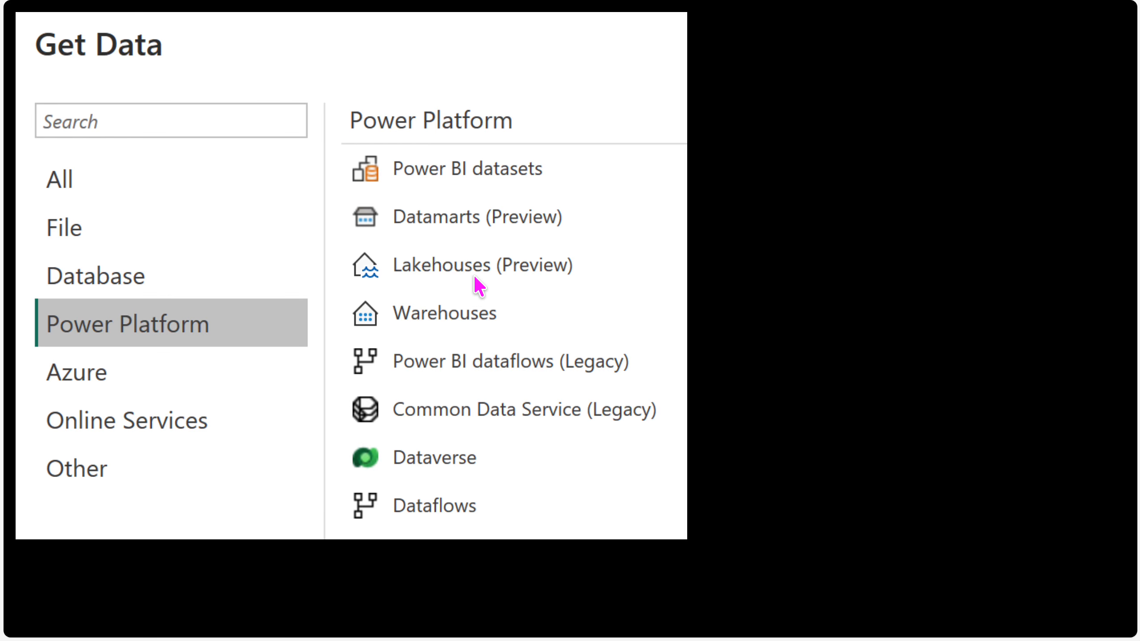
pyautogui.click(803, 219)
pyautogui.press('Escape')
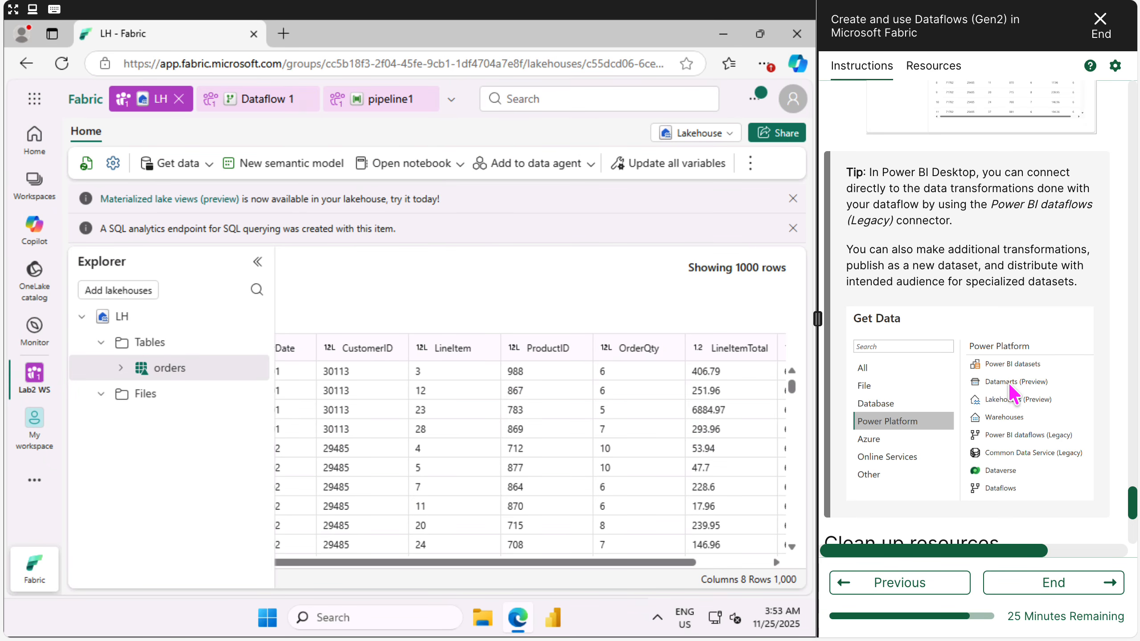
pyautogui.scroll(-8, 1005, 386)
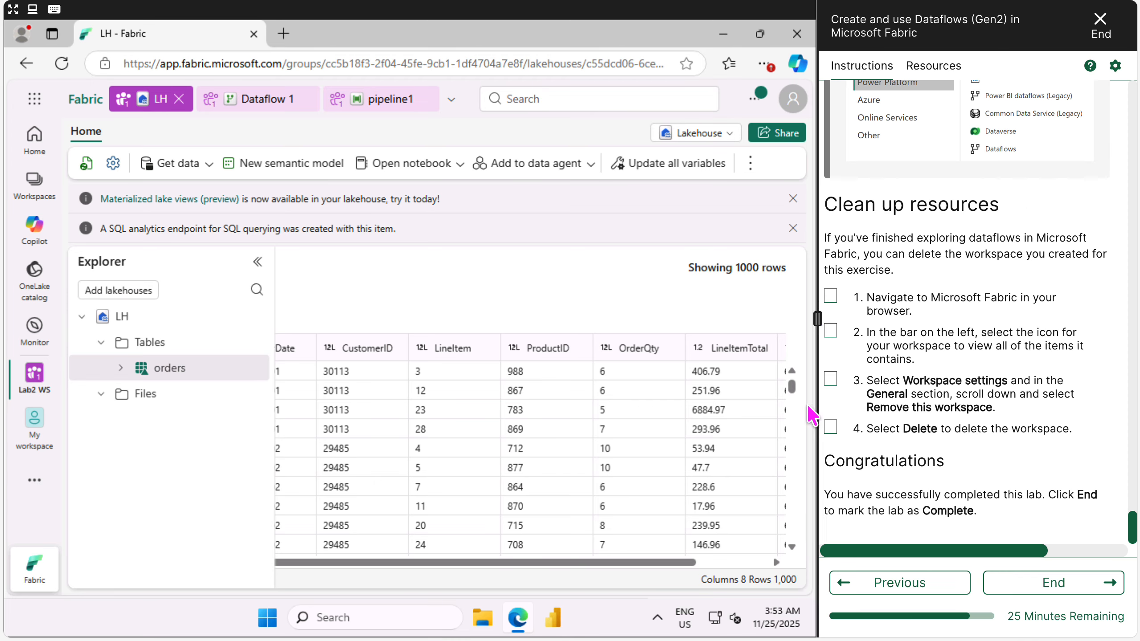
# Close the LH, Dataflow 1 and pipeline1 tabs
pyautogui.click(178, 99)
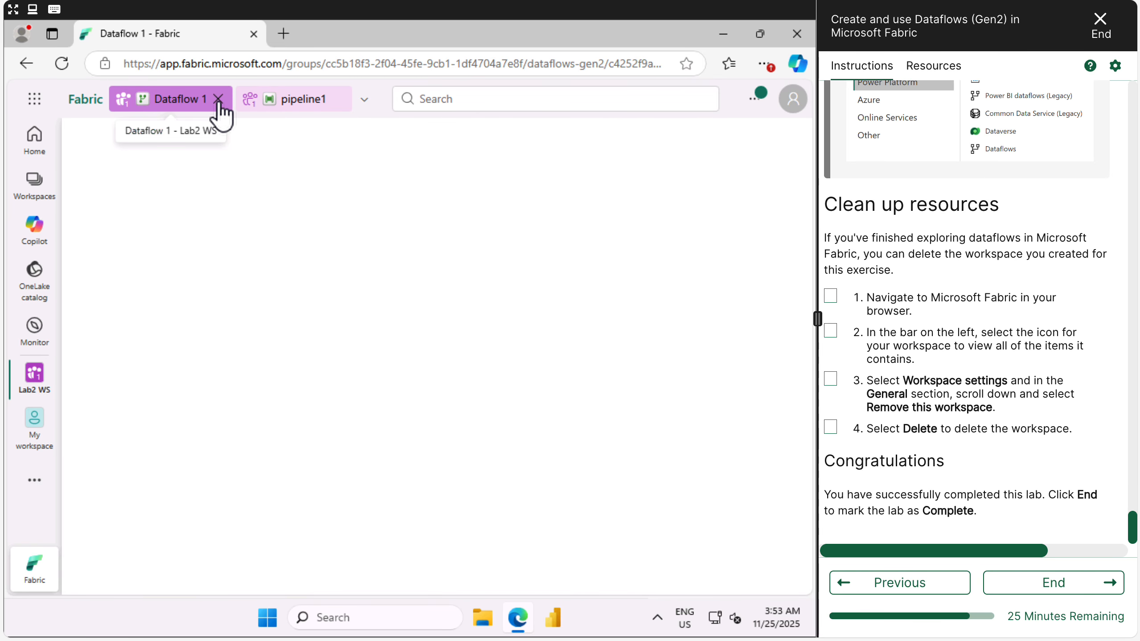
pyautogui.click(218, 99)
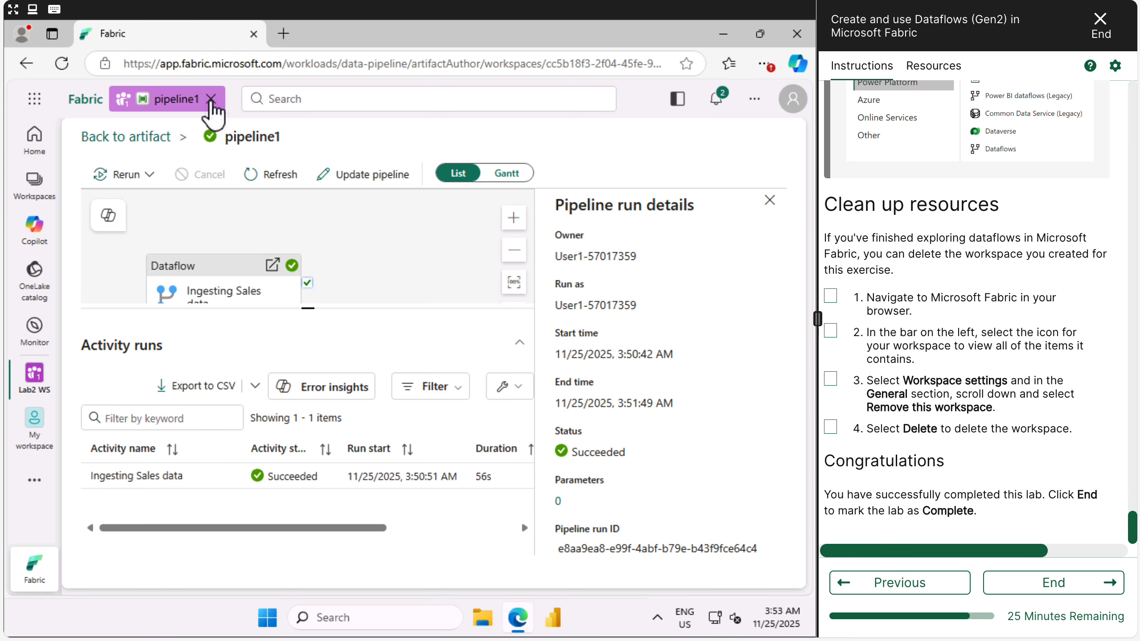
pyautogui.click(210, 100)
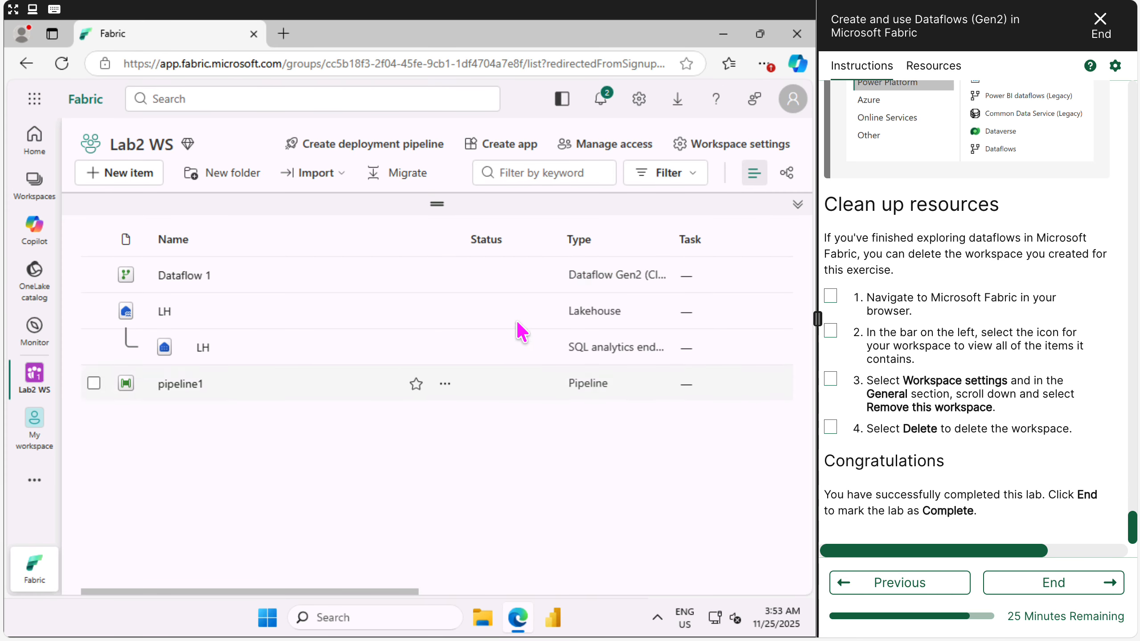
# Remove the Lab2 WS workspace from Workspace settings and confirm Delete
pyautogui.click(738, 154)
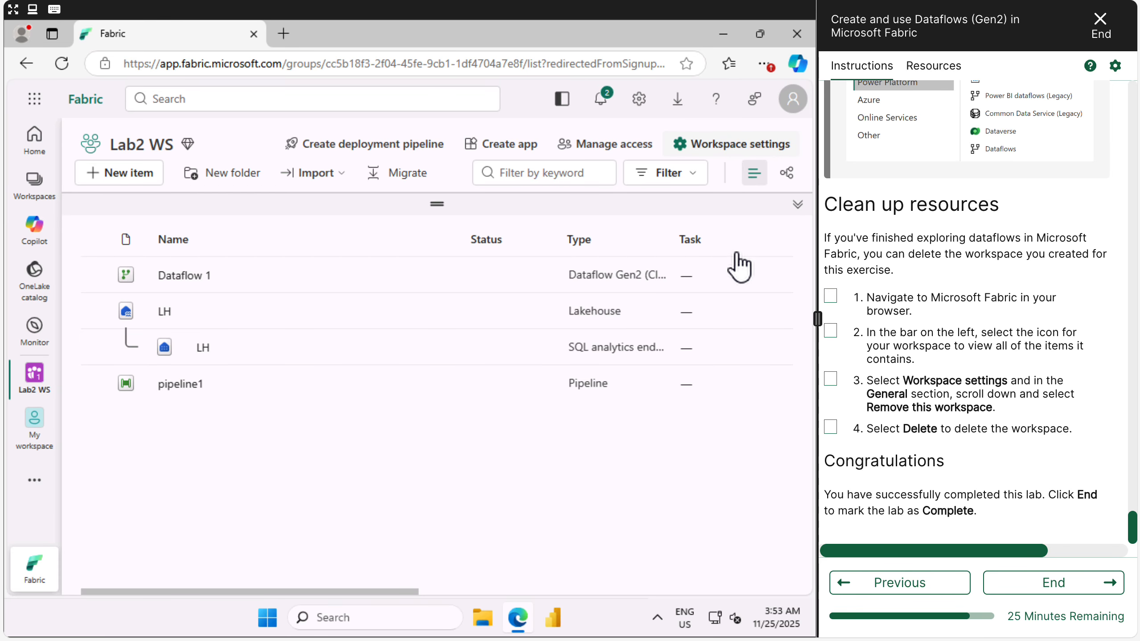
pyautogui.click(747, 152)
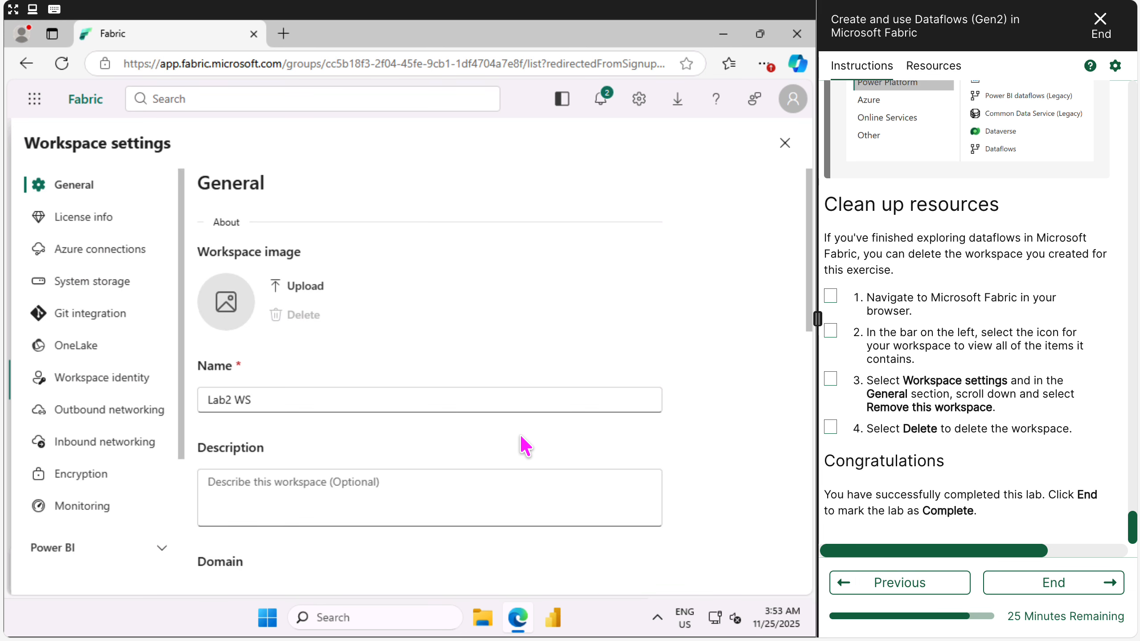
pyautogui.scroll(-10, 522, 445)
pyautogui.click(325, 519)
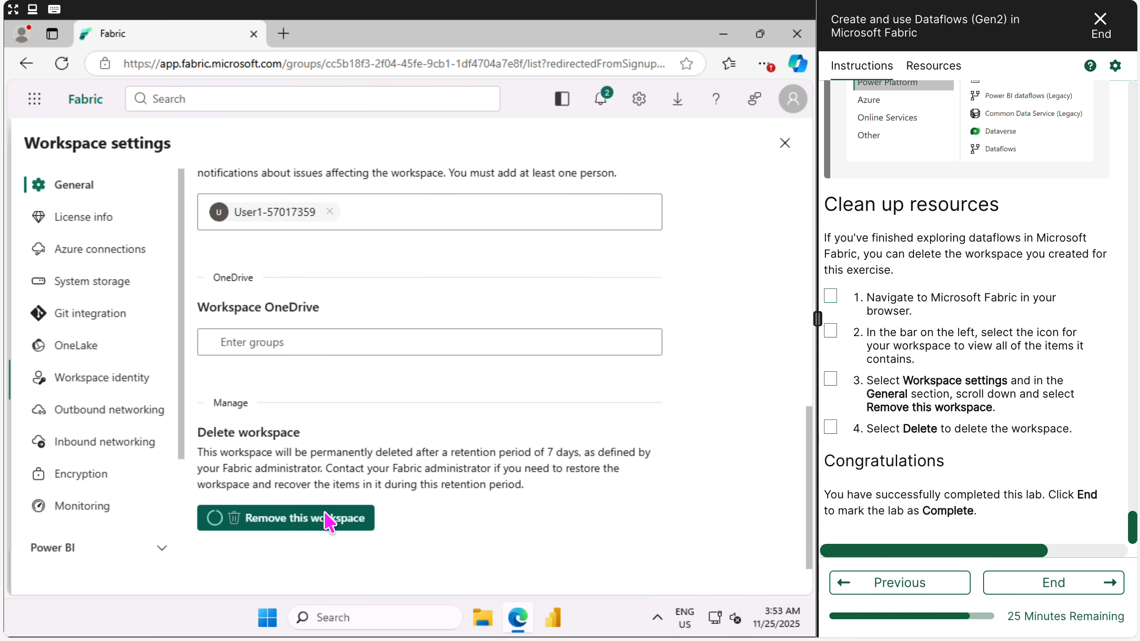
pyautogui.click(534, 370)
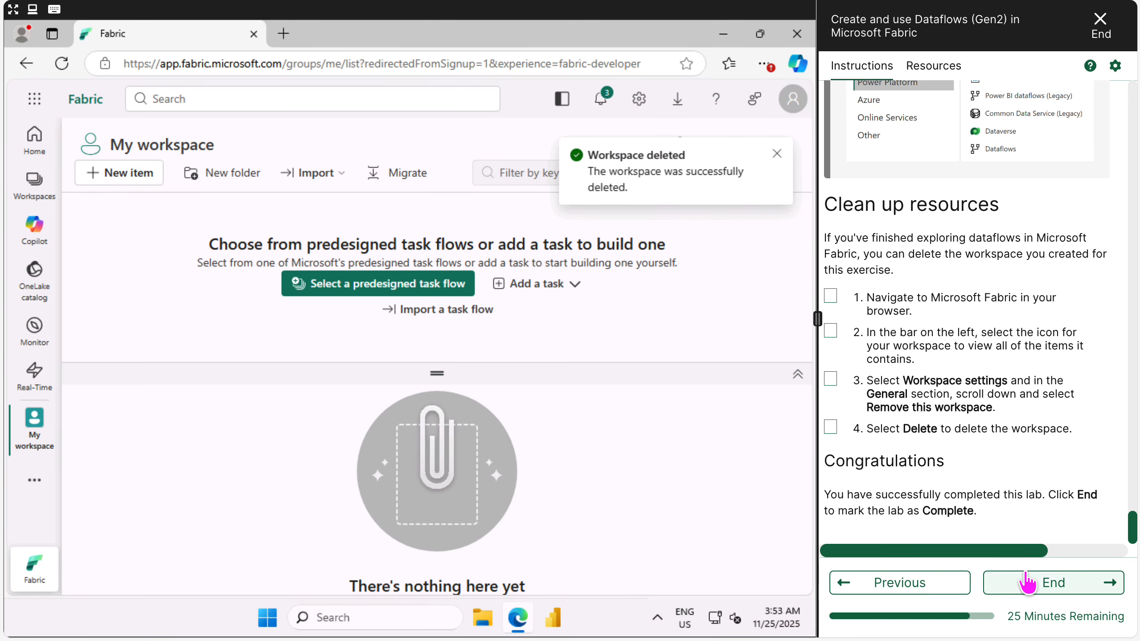
pyautogui.click(1027, 581)
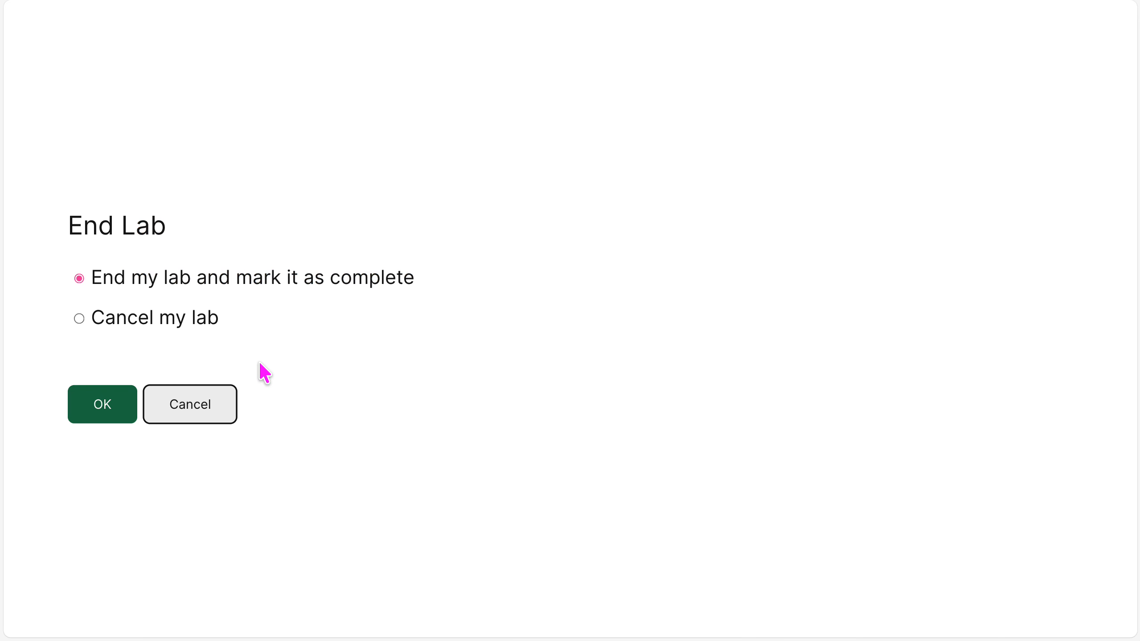
# End the lab, marking it as complete so the evaluation begins
pyautogui.click(99, 409)
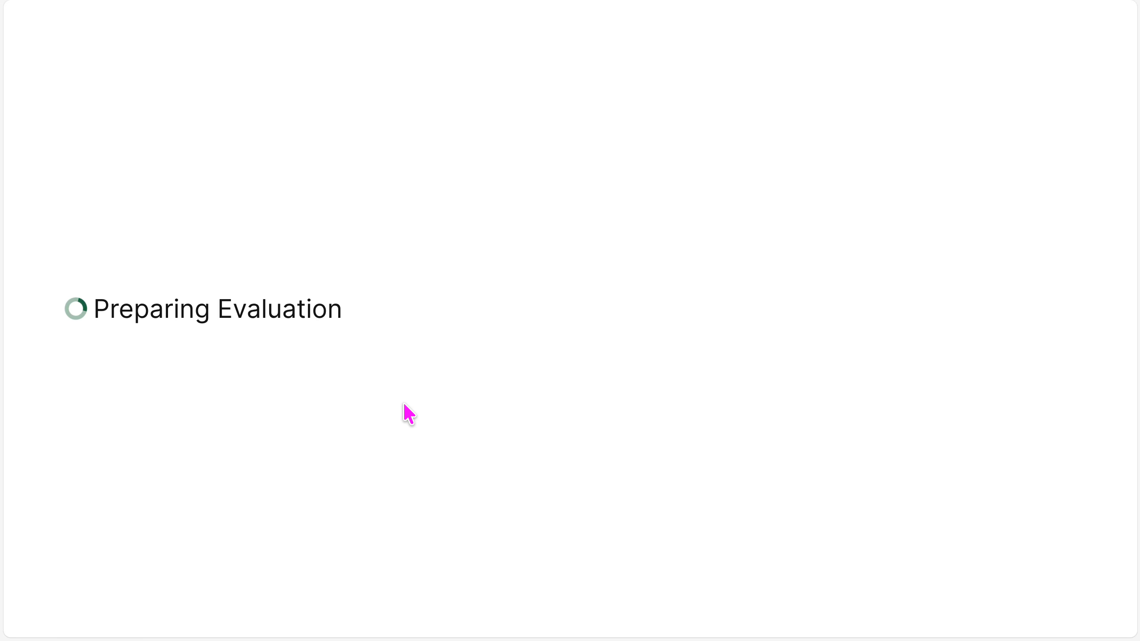